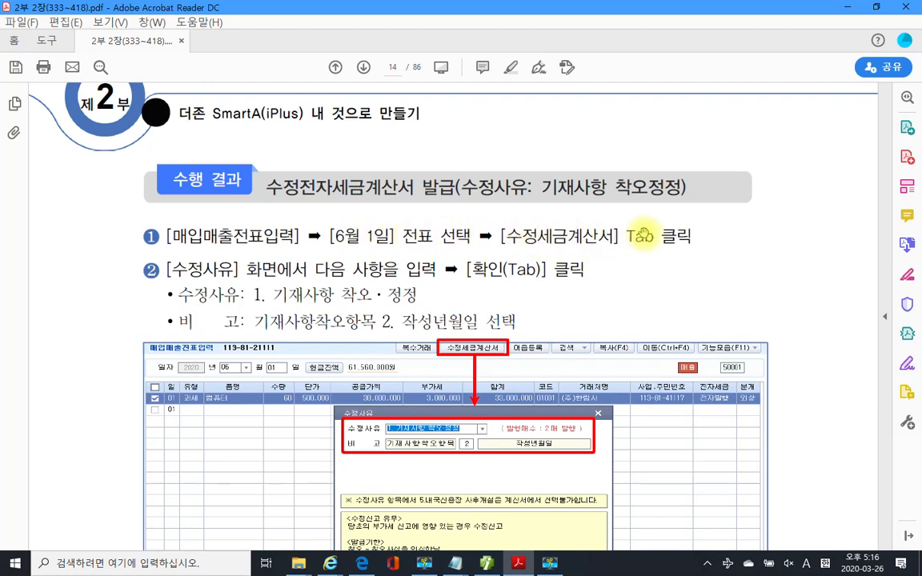
# Step: Scroll through the tutorial's procedure for issuing a revised electronic tax invoice for a description error
pyautogui.scroll(-1, 624, 228)
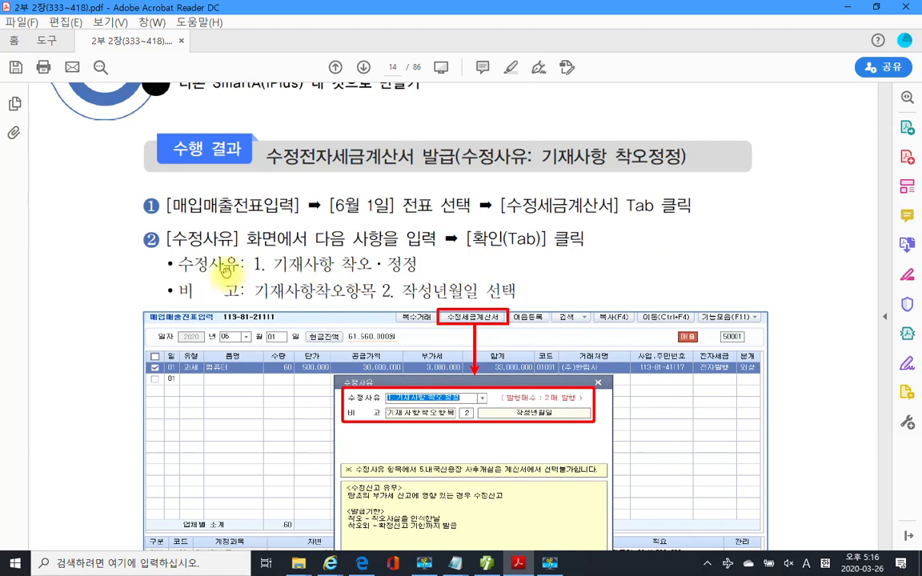
pyautogui.scroll(-2, 231, 212)
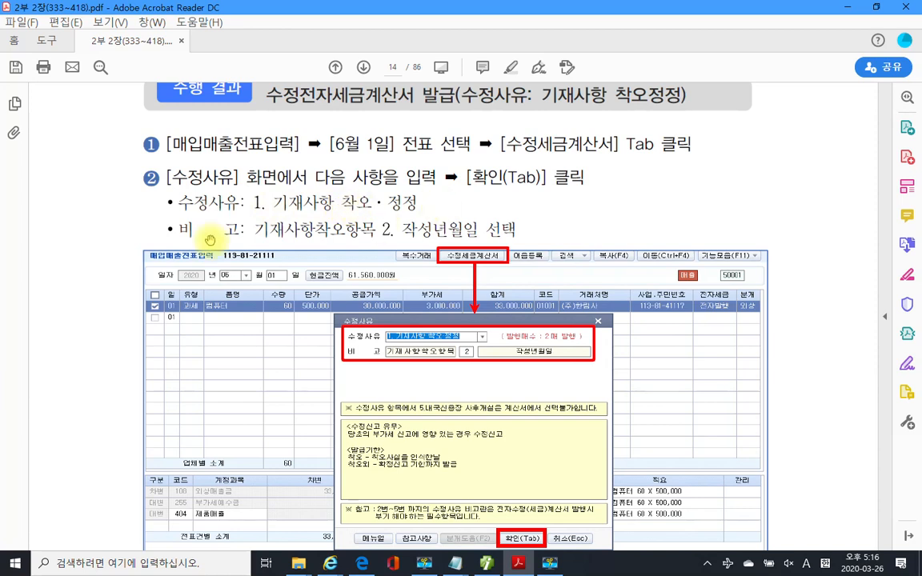
pyautogui.scroll(-1, 206, 239)
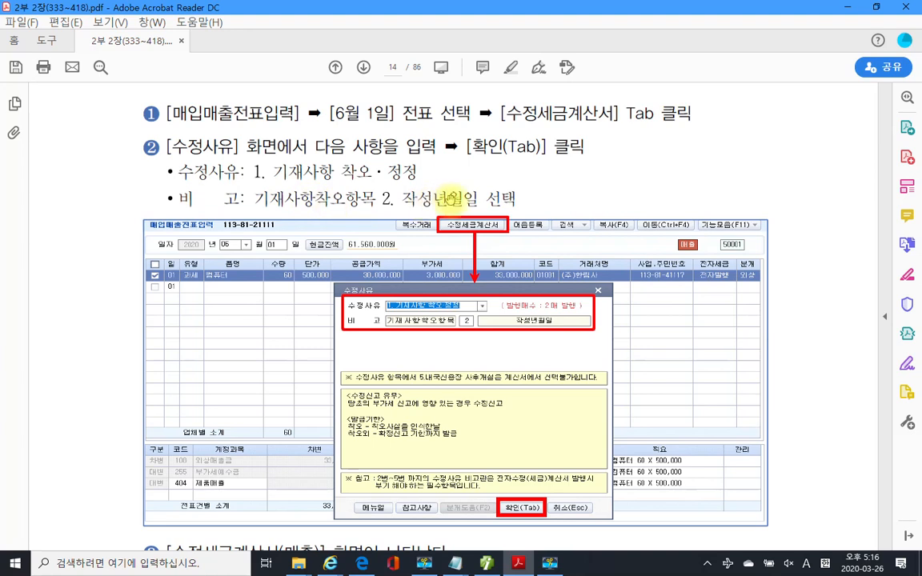
pyautogui.scroll(-1, 471, 277)
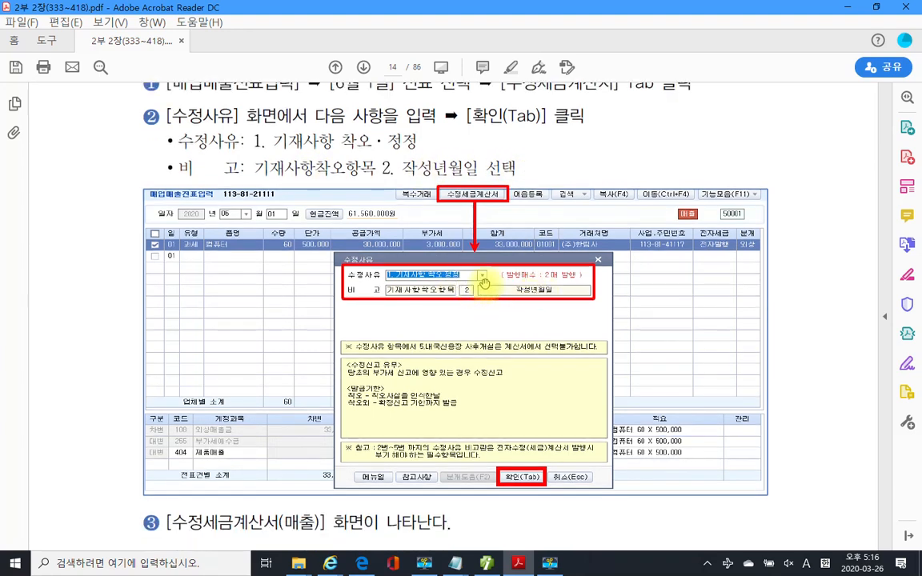
pyautogui.scroll(-2, 471, 281)
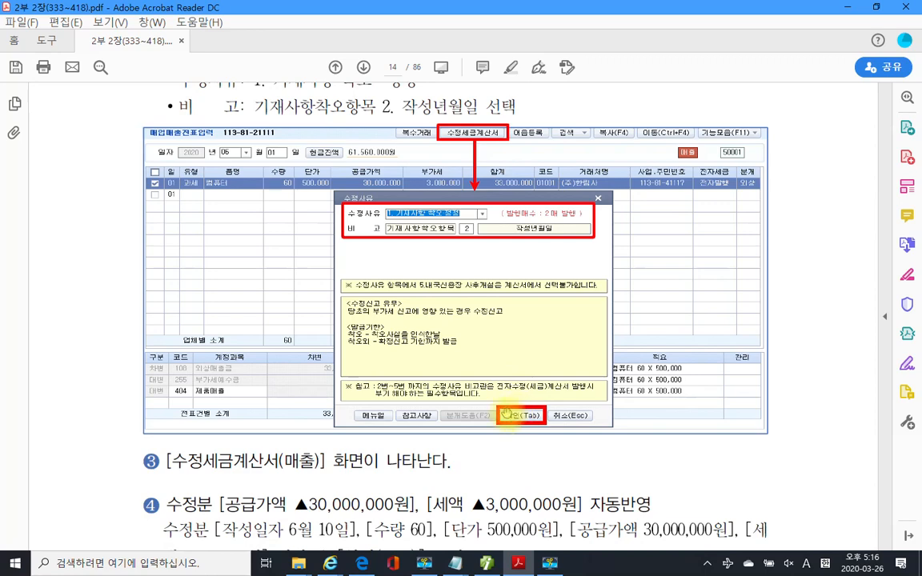
pyautogui.scroll(-4, 525, 428)
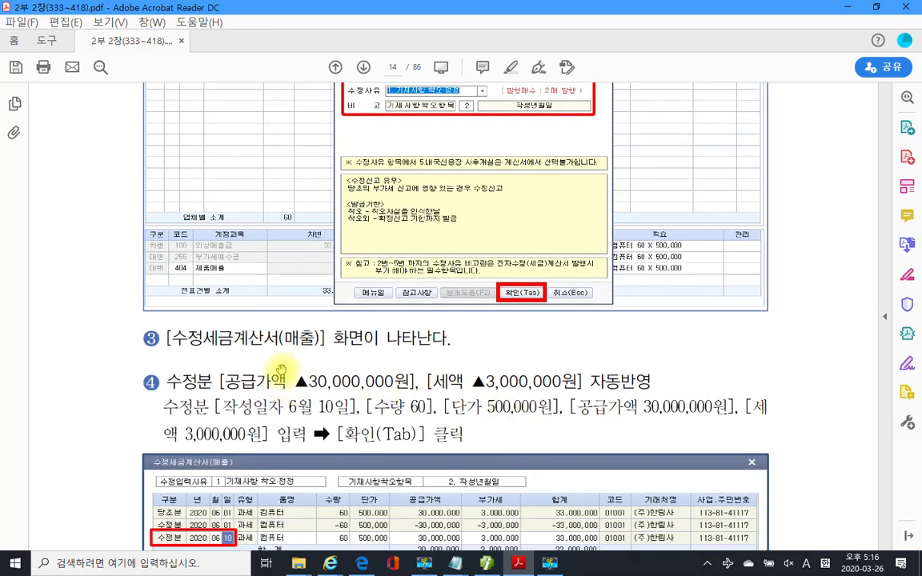
pyautogui.scroll(-2, 378, 364)
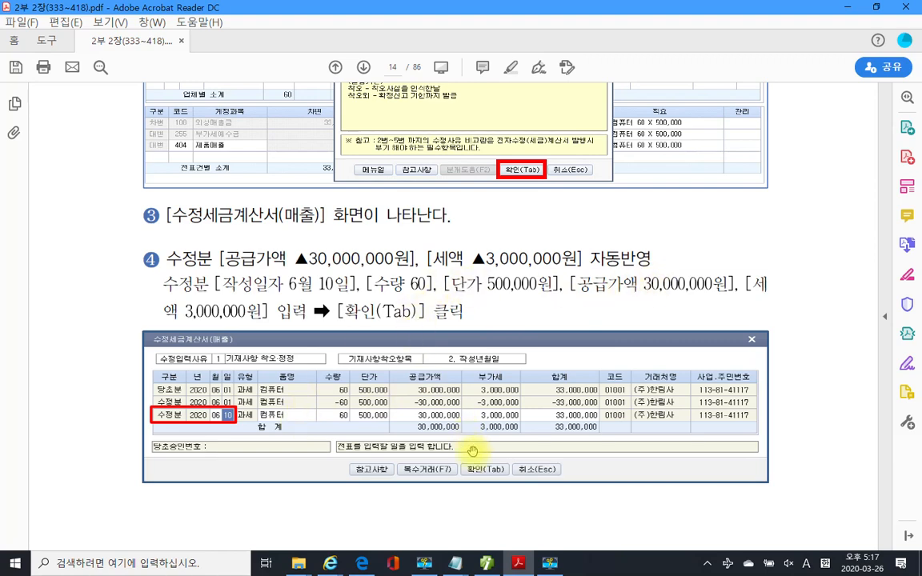
pyautogui.scroll(-15, 486, 469)
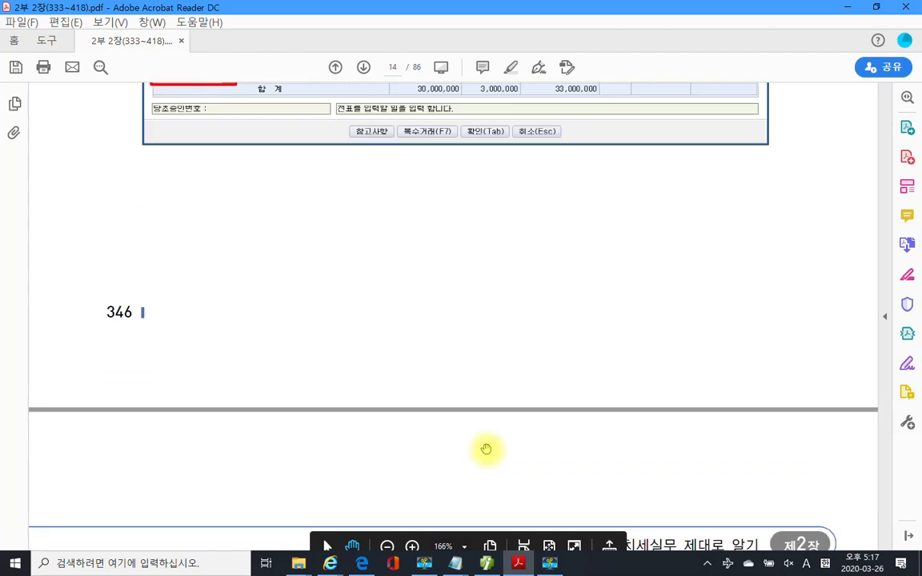
pyautogui.scroll(-2, 441, 420)
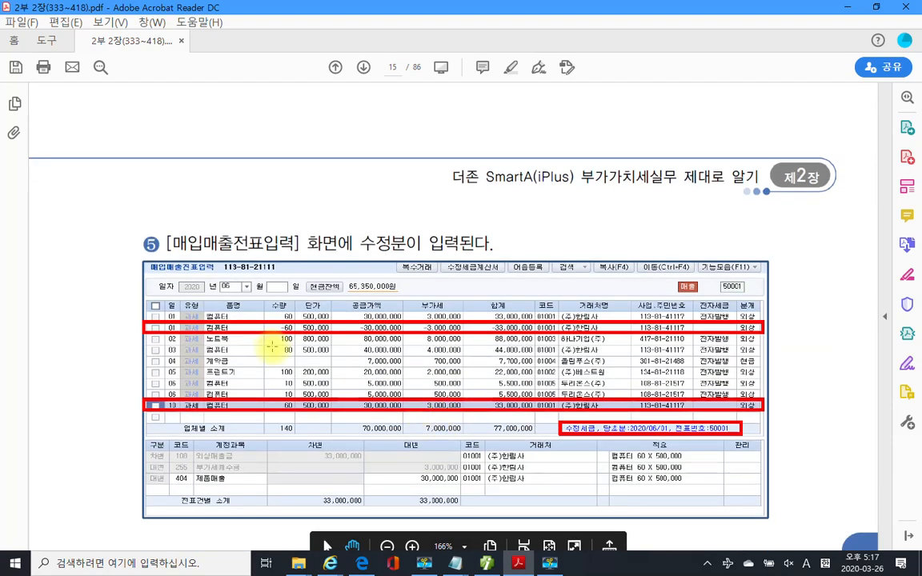
# Step: Scroll on to read the resulting sales entry screen and the tip section on revised invoice dates
pyautogui.scroll(-3, 272, 346)
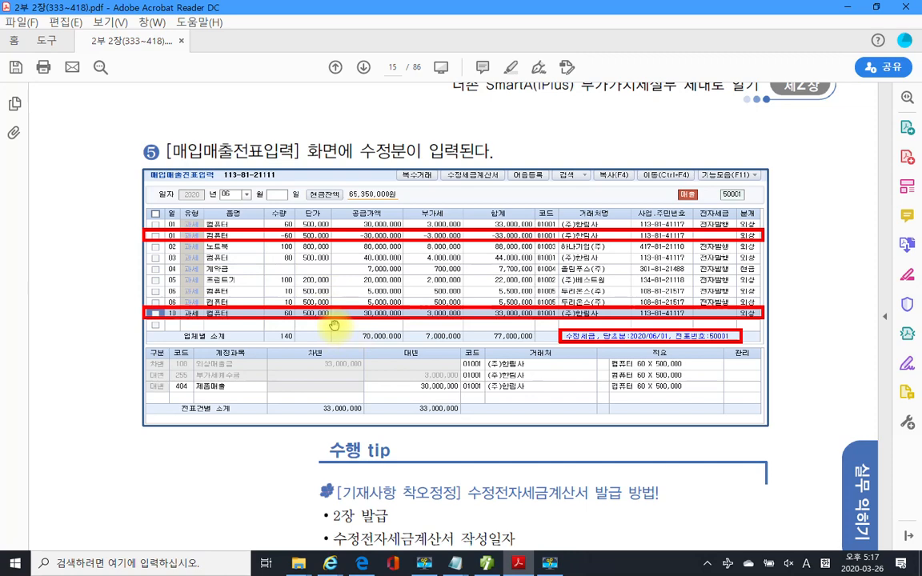
pyautogui.scroll(-3, 334, 320)
pyautogui.scroll(-2, 334, 320)
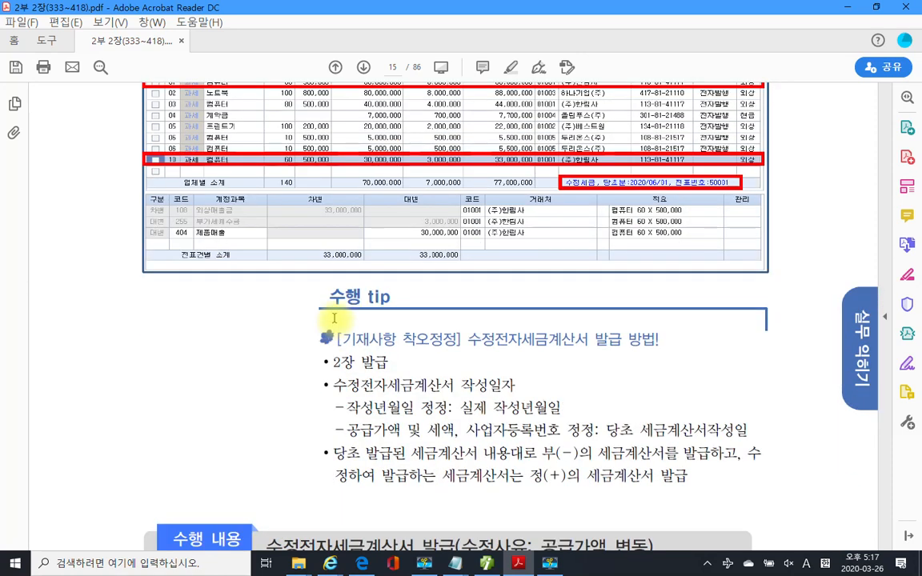
pyautogui.scroll(-1, 409, 264)
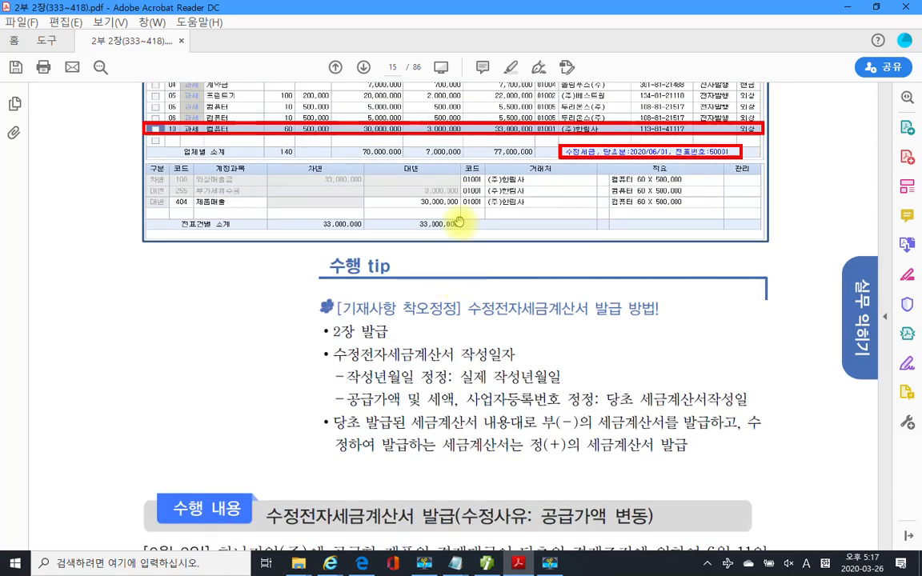
pyautogui.scroll(-1, 409, 241)
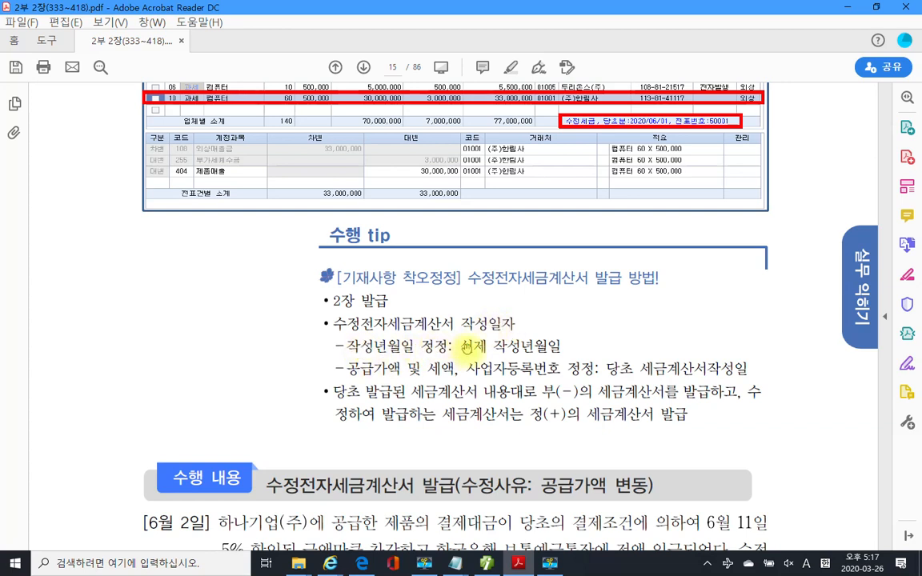
# Step: Select the phrase '실제 작성년월일' in the tip to point it out, then clear the selection
pyautogui.moveTo(459, 346); pyautogui.dragTo(563, 347)
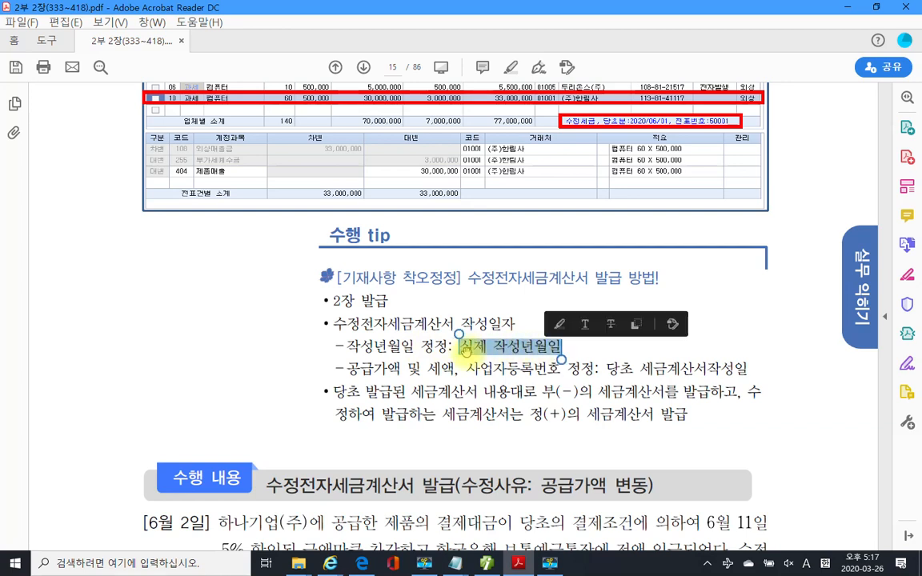
pyautogui.click(385, 379)
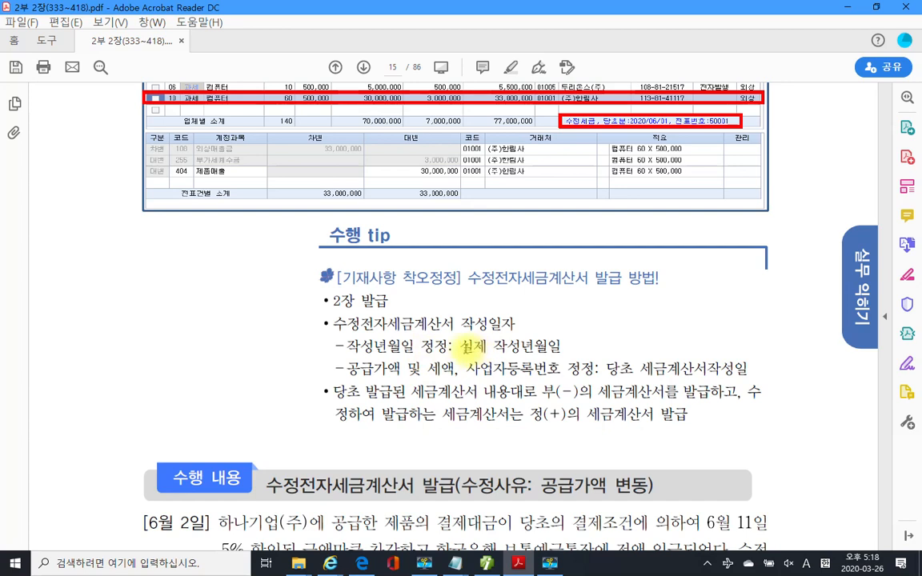
pyautogui.moveTo(461, 346); pyautogui.dragTo(576, 347)
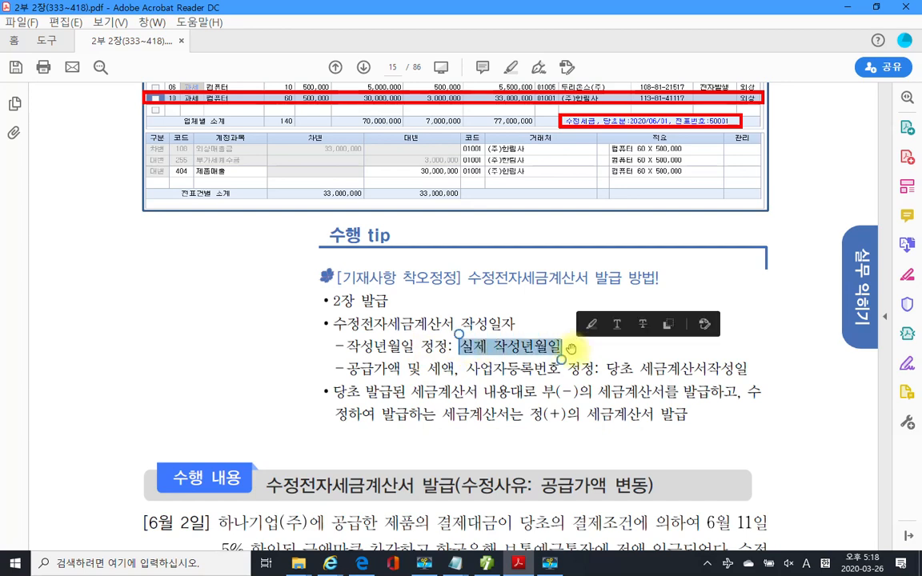
pyautogui.click(513, 374)
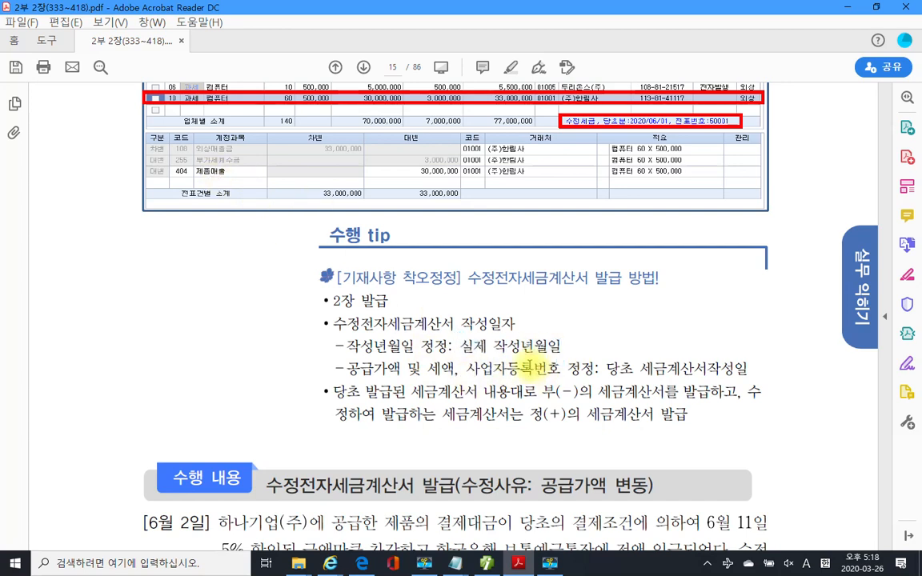
# Step: Scroll to the June 2 exercise on a 5% sales discount and read its task description
pyautogui.scroll(-5, 454, 469)
pyautogui.scroll(-1, 455, 467)
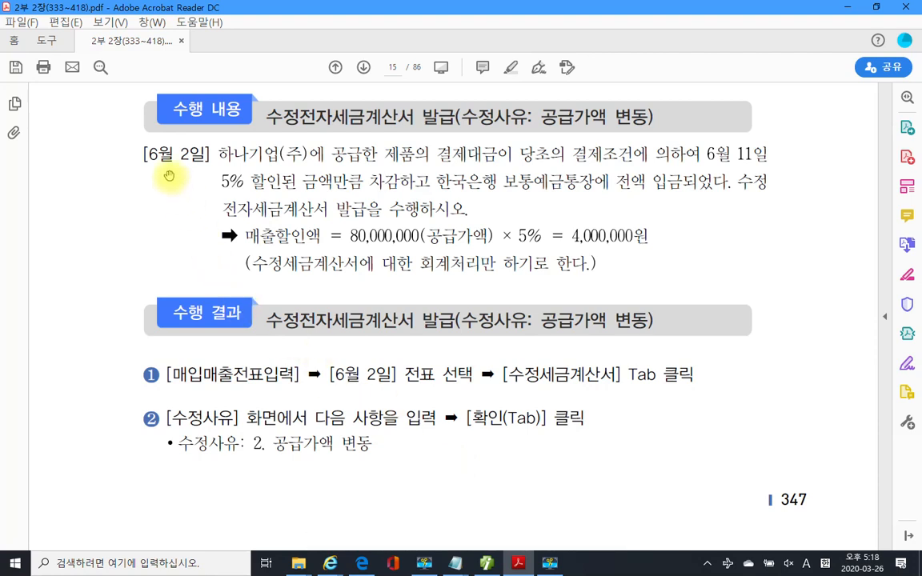
pyautogui.moveTo(123, 136); pyautogui.dragTo(208, 175)
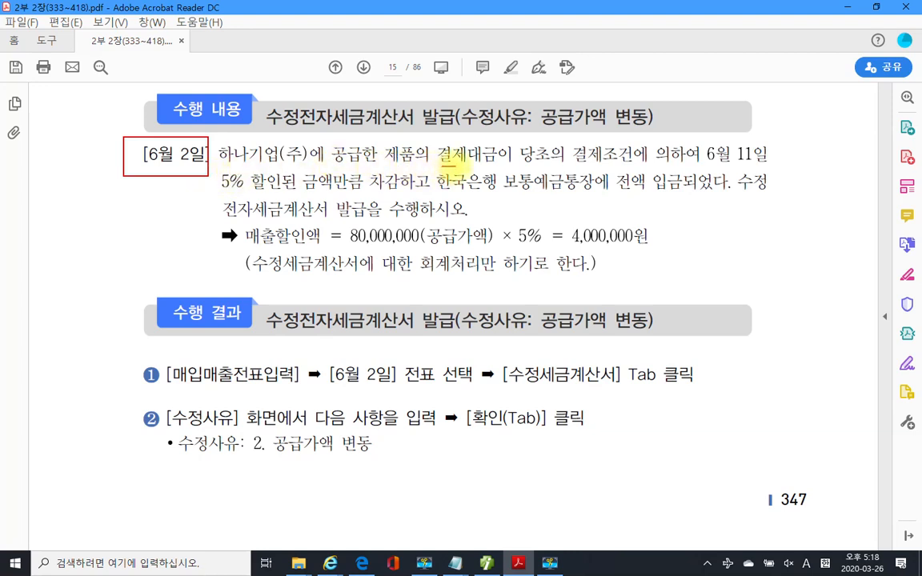
pyautogui.moveTo(439, 169); pyautogui.dragTo(456, 169)
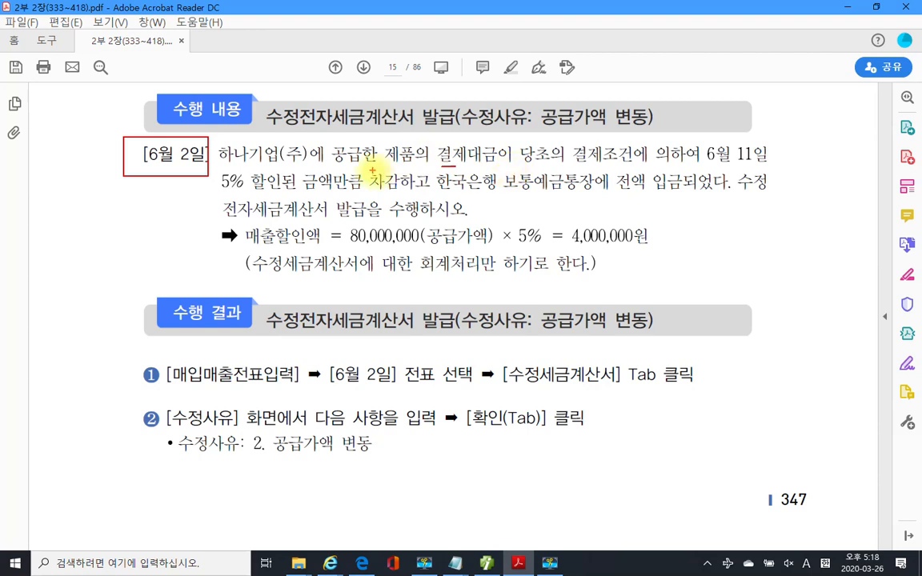
pyautogui.moveTo(224, 167); pyautogui.dragTo(282, 162)
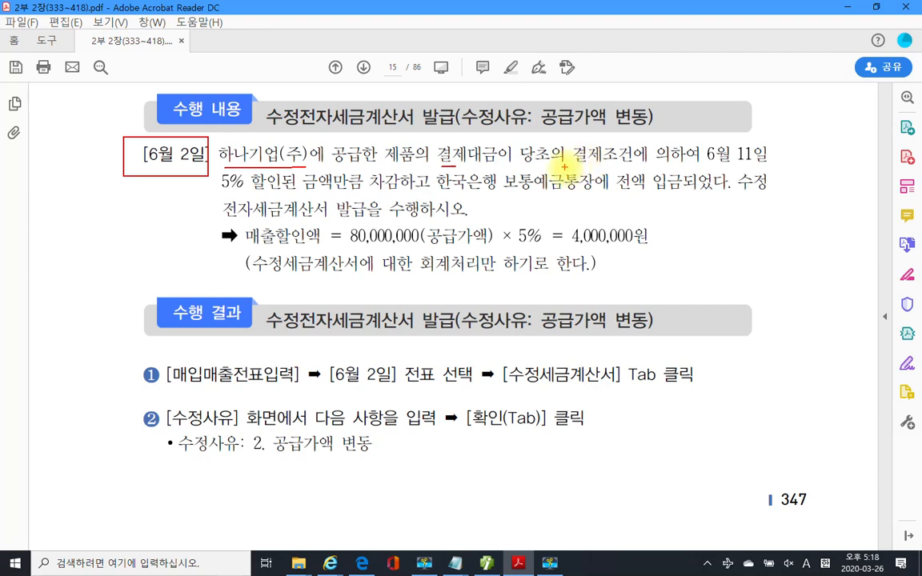
pyautogui.moveTo(571, 165); pyautogui.dragTo(709, 167)
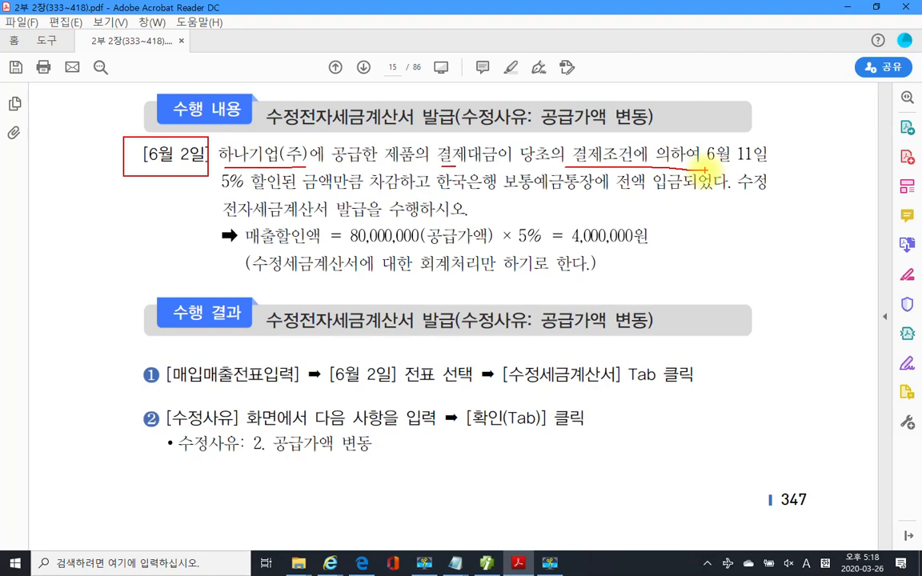
pyautogui.moveTo(241, 170)
pyautogui.mouseDown()
pyautogui.moveTo(221, 180)
pyautogui.moveTo(284, 188)
pyautogui.moveTo(240, 167)
pyautogui.mouseUp()
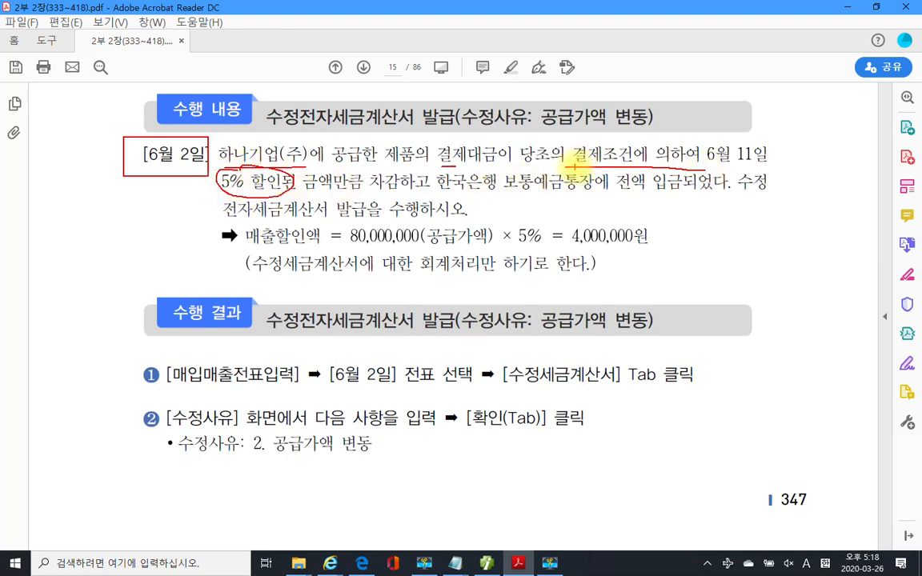
pyautogui.moveTo(574, 167)
pyautogui.mouseDown()
pyautogui.moveTo(571, 145)
pyautogui.moveTo(635, 141)
pyautogui.moveTo(645, 161)
pyautogui.mouseUp()
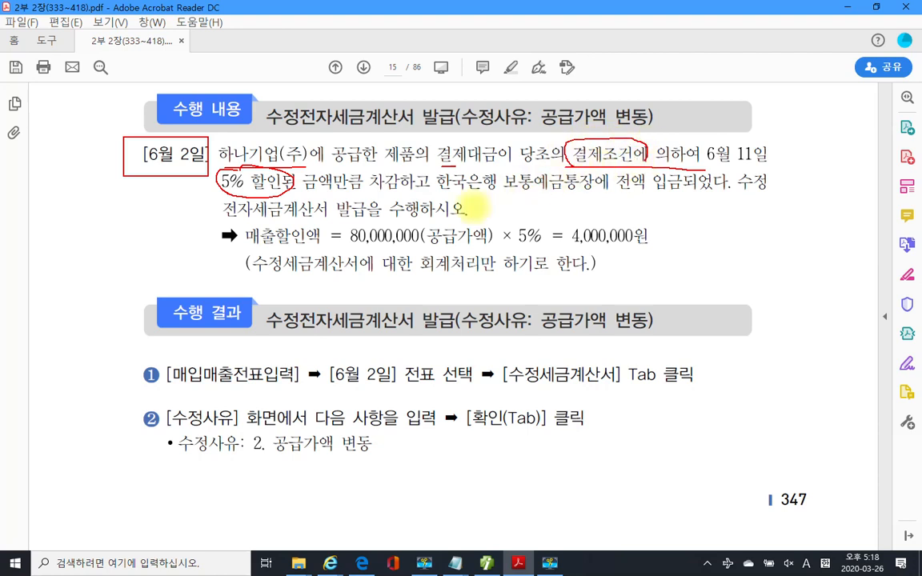
pyautogui.moveTo(305, 190); pyautogui.dragTo(439, 193)
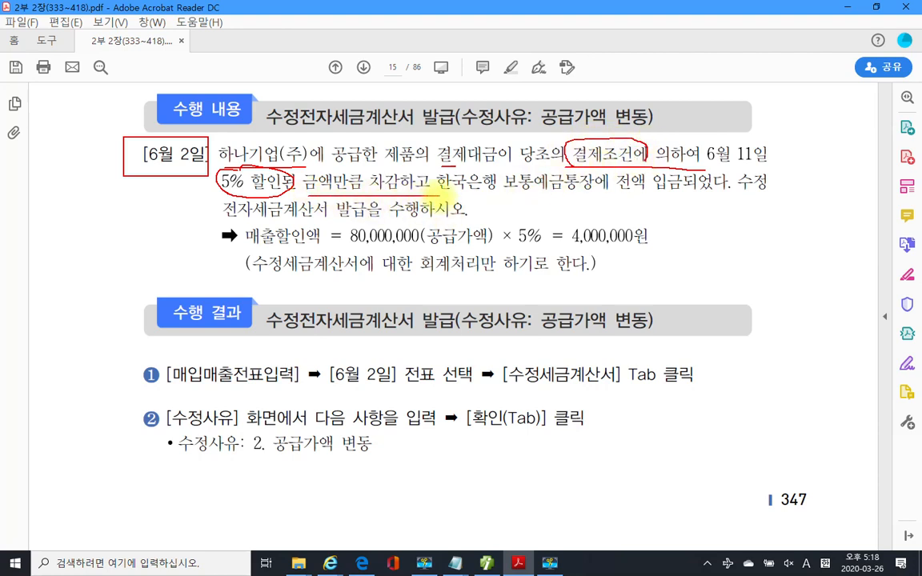
pyautogui.moveTo(498, 190)
pyautogui.mouseDown()
pyautogui.moveTo(528, 166)
pyautogui.moveTo(597, 177)
pyautogui.moveTo(548, 199)
pyautogui.mouseUp()
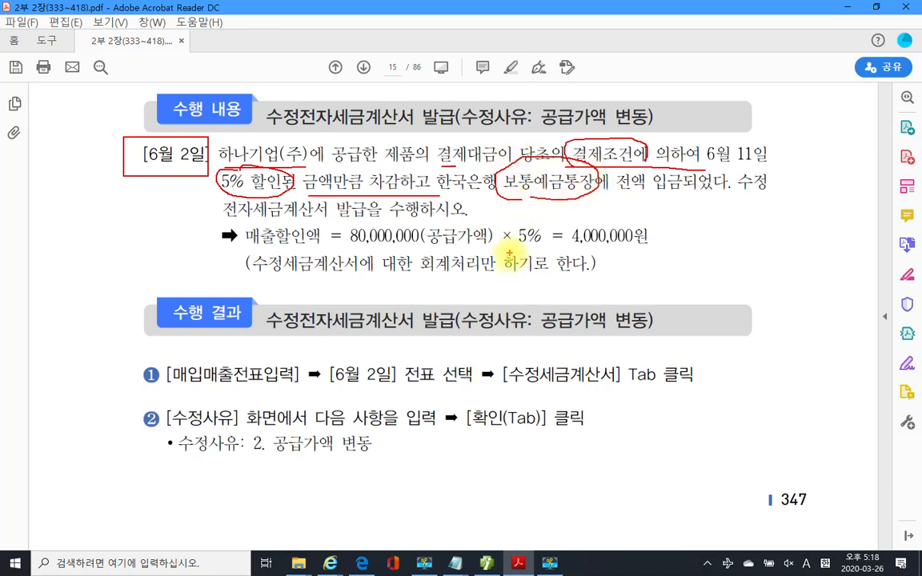
pyautogui.moveTo(510, 249); pyautogui.dragTo(525, 249)
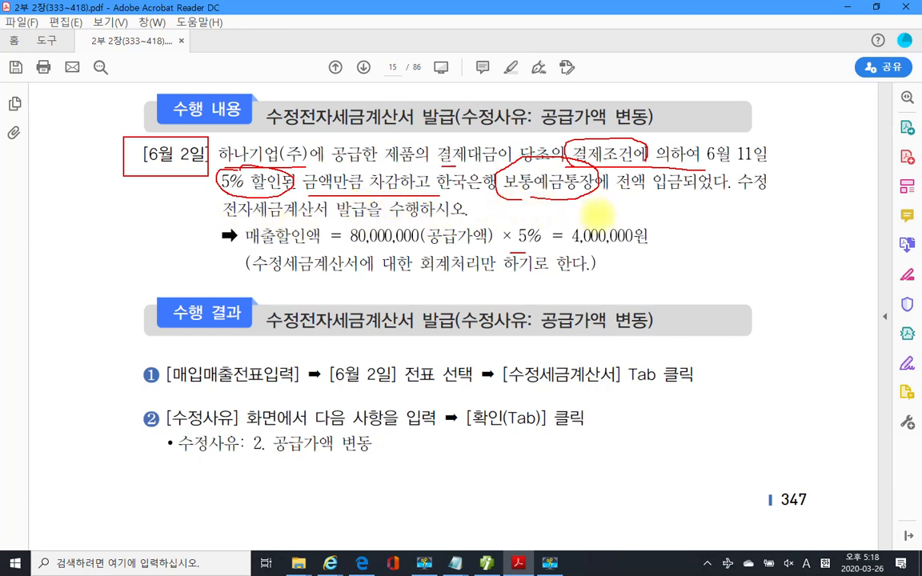
pyautogui.moveTo(224, 216); pyautogui.dragTo(422, 216)
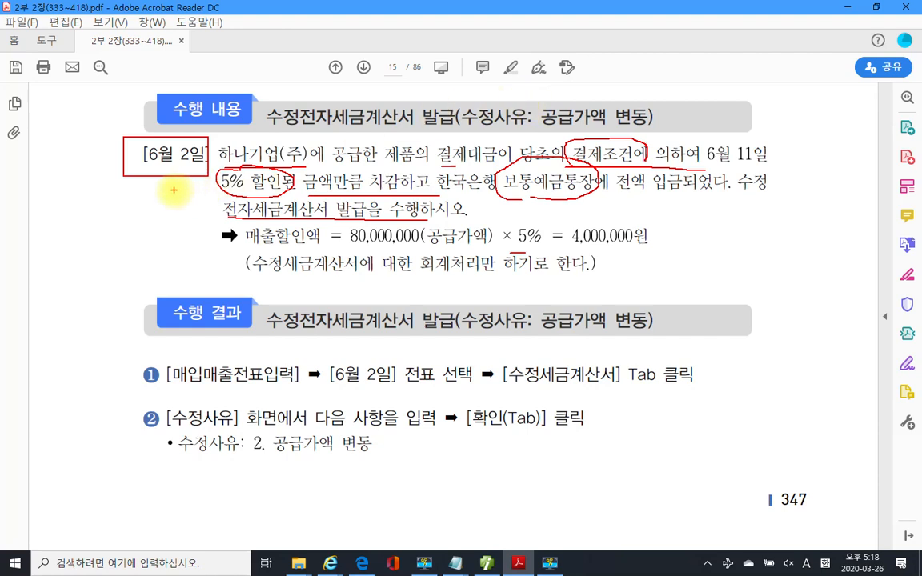
pyautogui.moveTo(524, 88)
pyautogui.mouseDown()
pyautogui.moveTo(605, 133)
pyautogui.moveTo(660, 133)
pyautogui.mouseUp()
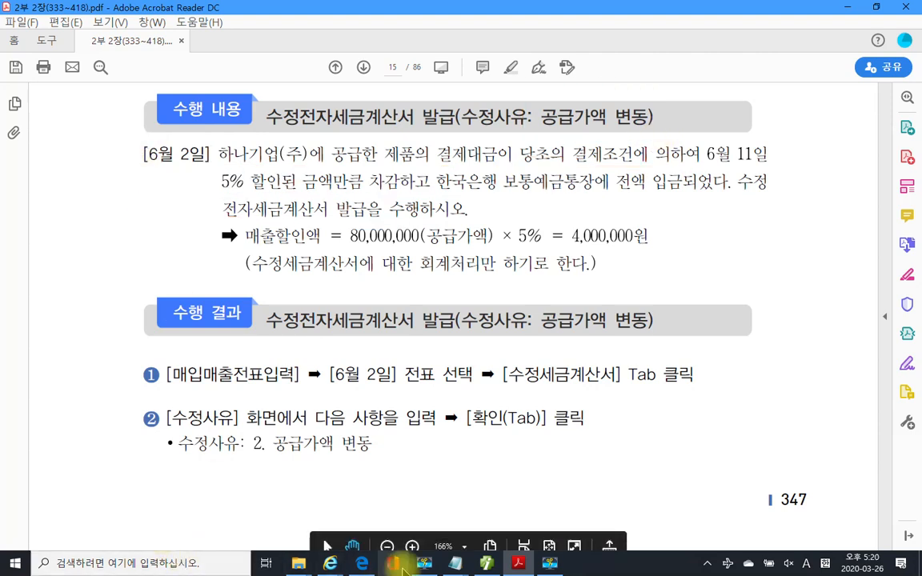
# Step: Switch to the accounting program and load the sales/purchase vouchers for June 2
pyautogui.click(486, 563)
pyautogui.click(183, 96)
pyautogui.write('2')
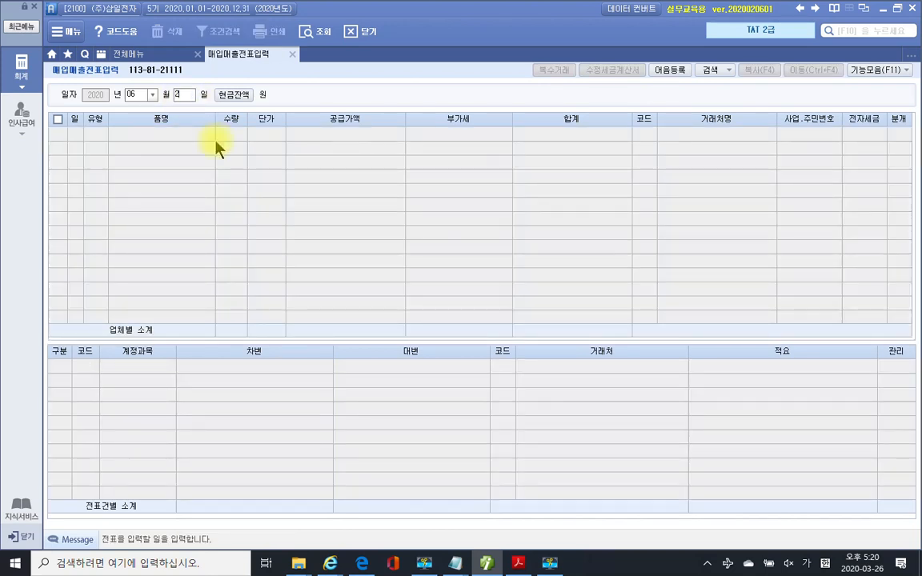
pyautogui.press('Return')
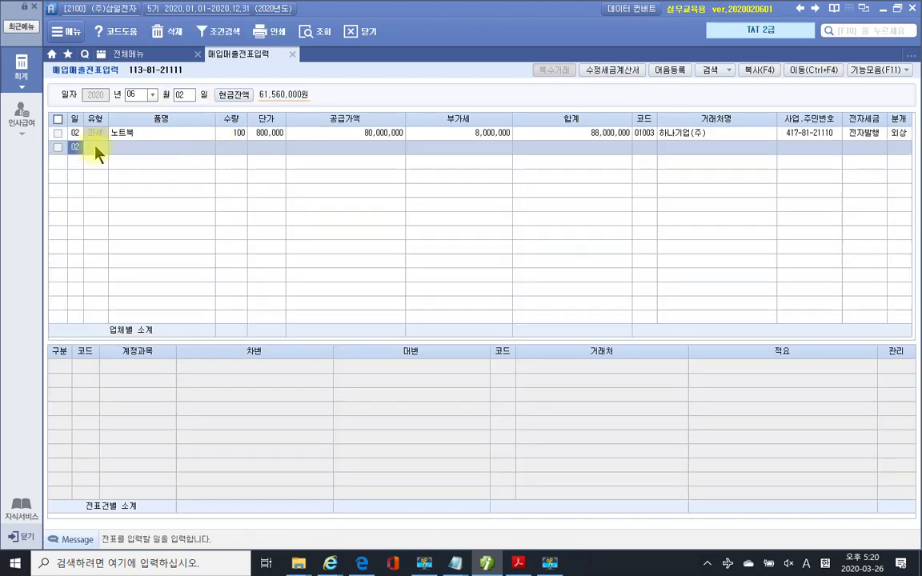
# Step: Select the June 2 notebook sale to 하나기업(주) and start a revised tax invoice with the reason '2. 공급가액 변동'
pyautogui.click(148, 135)
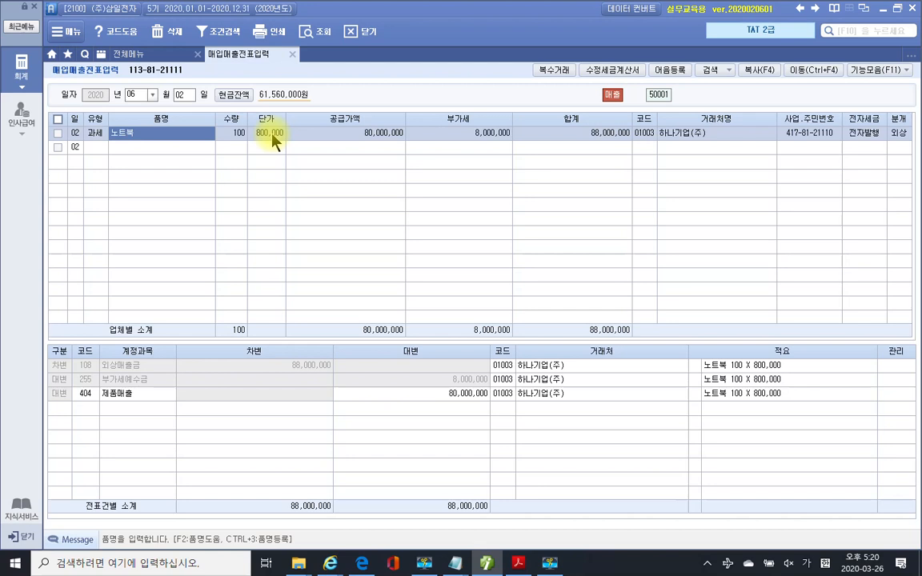
pyautogui.click(58, 133)
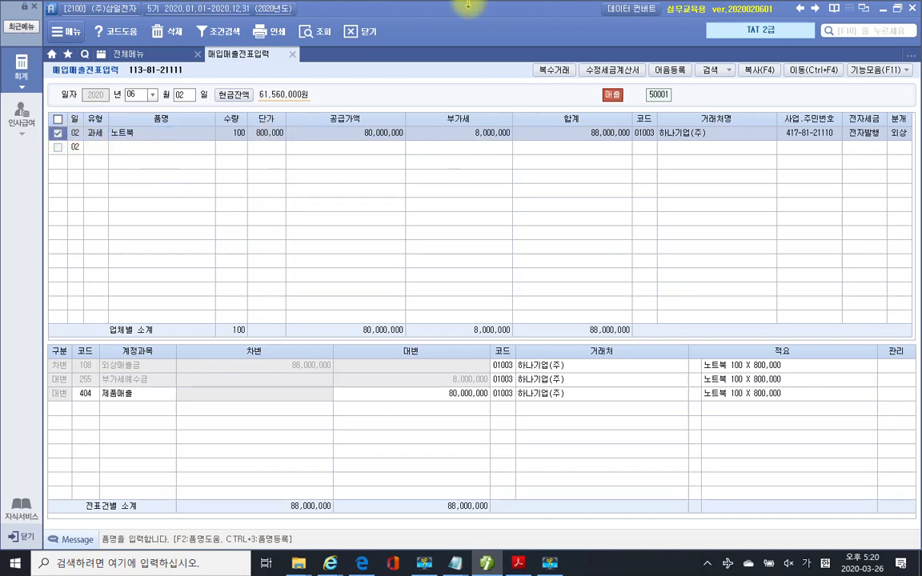
pyautogui.click(615, 70)
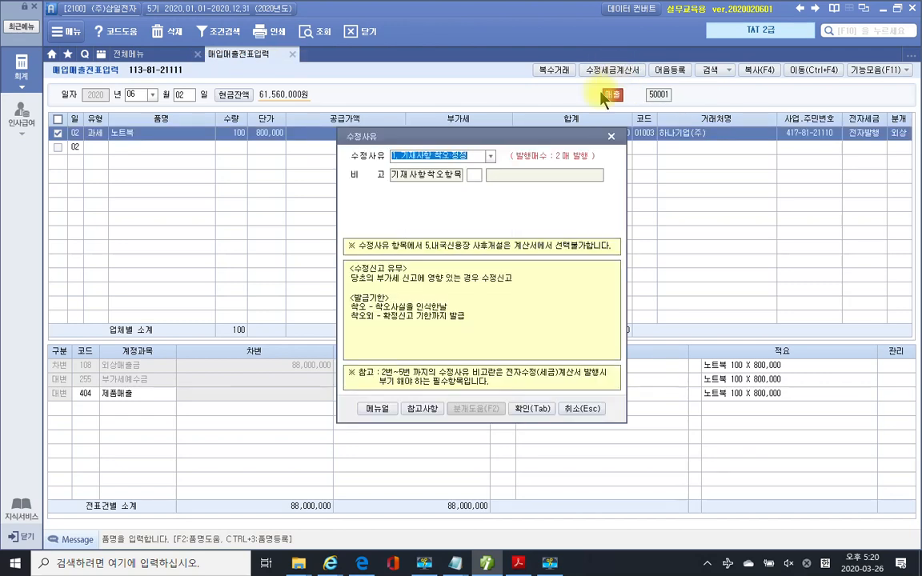
pyautogui.click(492, 157)
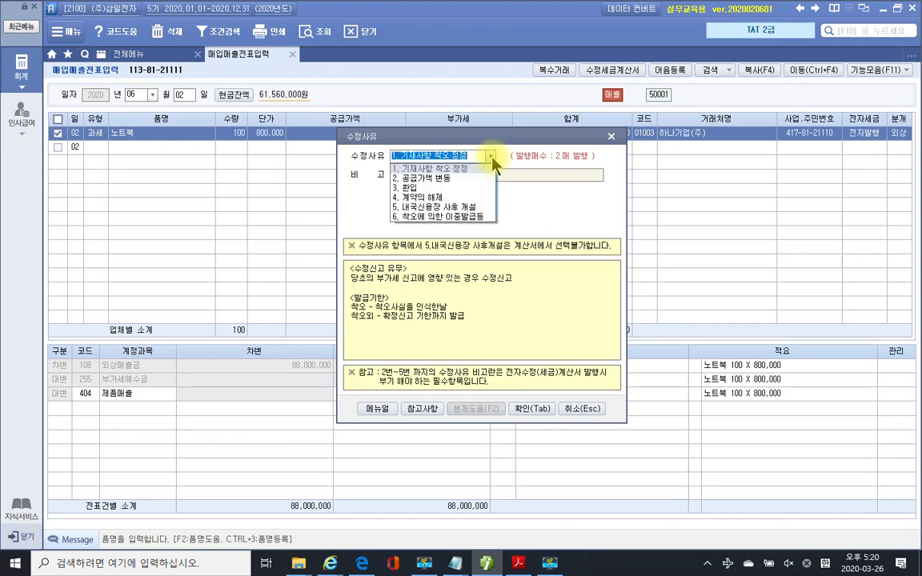
pyautogui.click(438, 179)
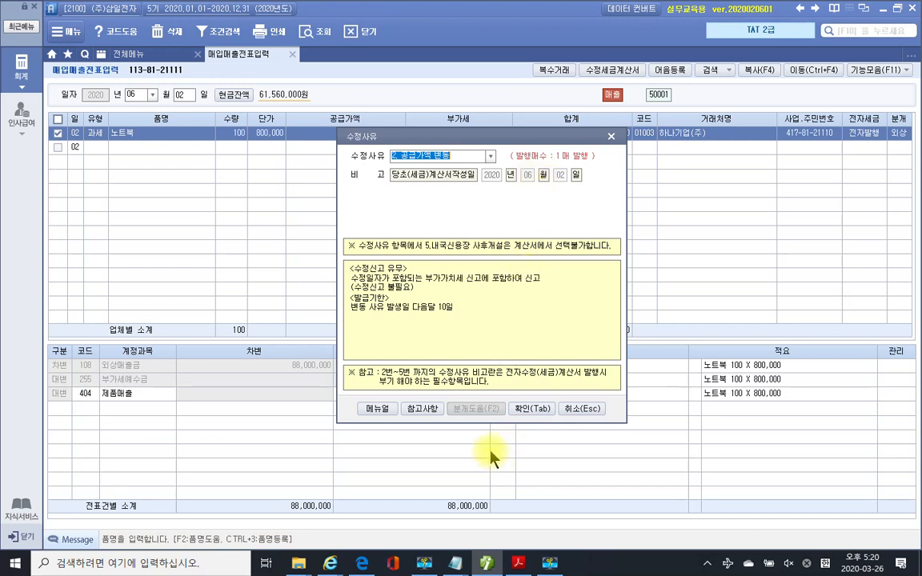
pyautogui.click(532, 408)
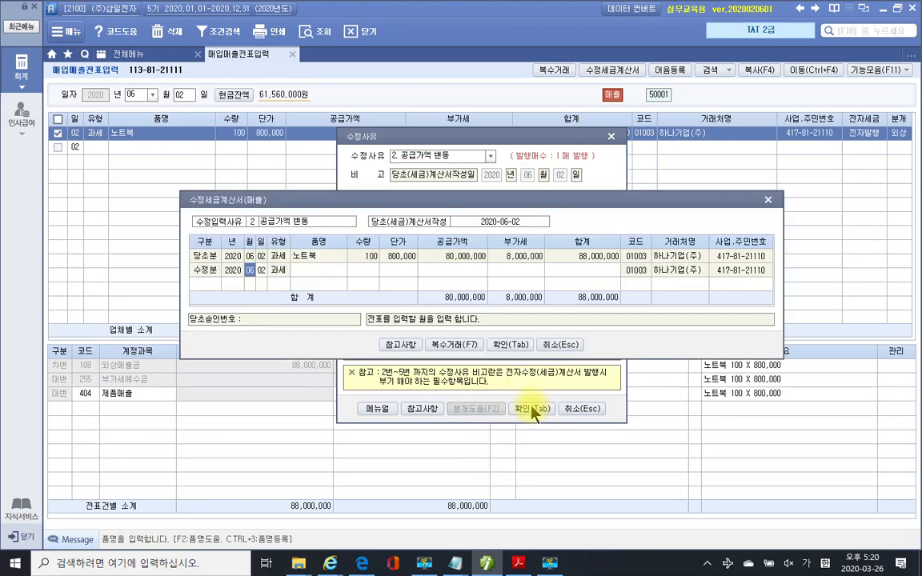
# Step: Move the revised invoice dialog aside, open the reference guide on revision reasons and issue dates, then close it
pyautogui.moveTo(382, 203); pyautogui.dragTo(326, 206)
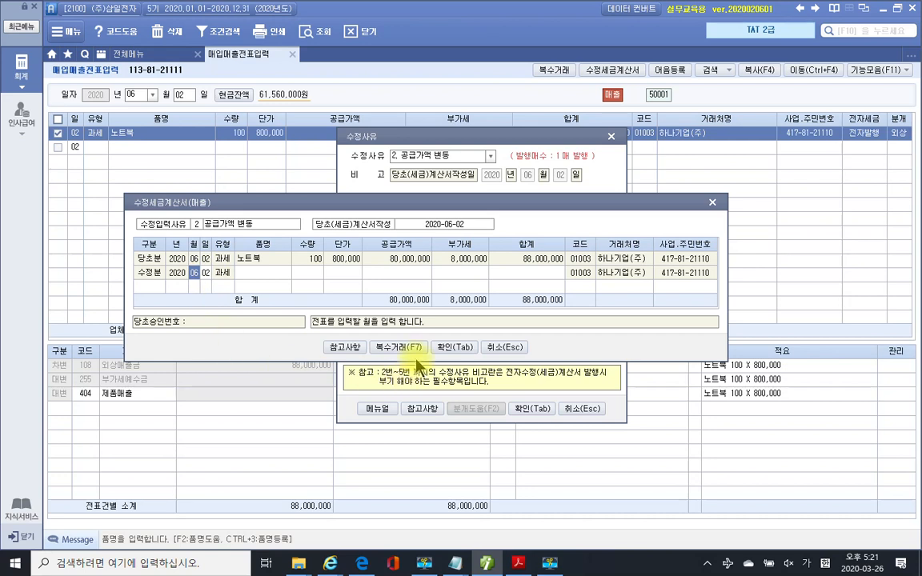
pyautogui.click(337, 351)
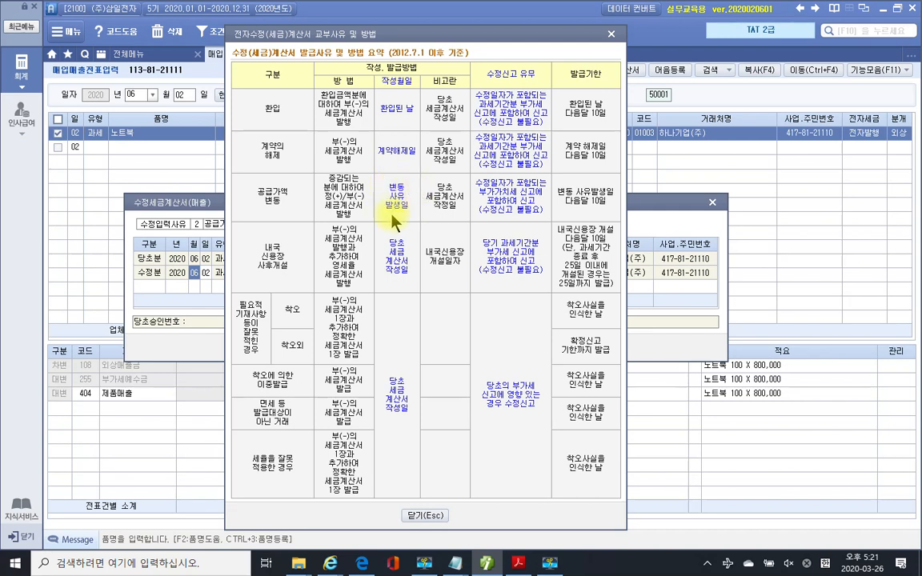
pyautogui.click(414, 516)
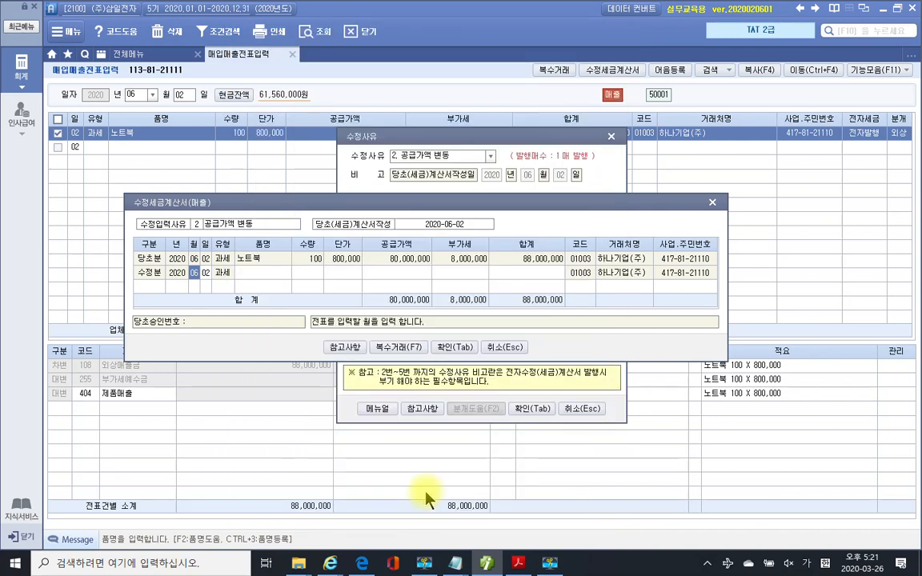
# Step: Highlight '6월 11일' in the exercise text of the tutorial PDF and return to the accounting program
pyautogui.click(518, 564)
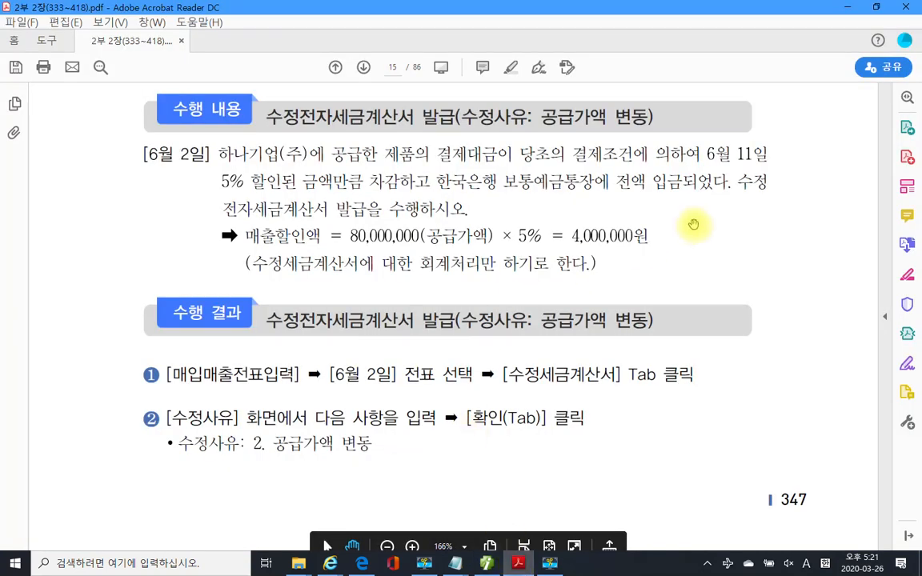
pyautogui.moveTo(701, 154); pyautogui.dragTo(768, 154)
pyautogui.rightClick(753, 157)
pyautogui.click(823, 197)
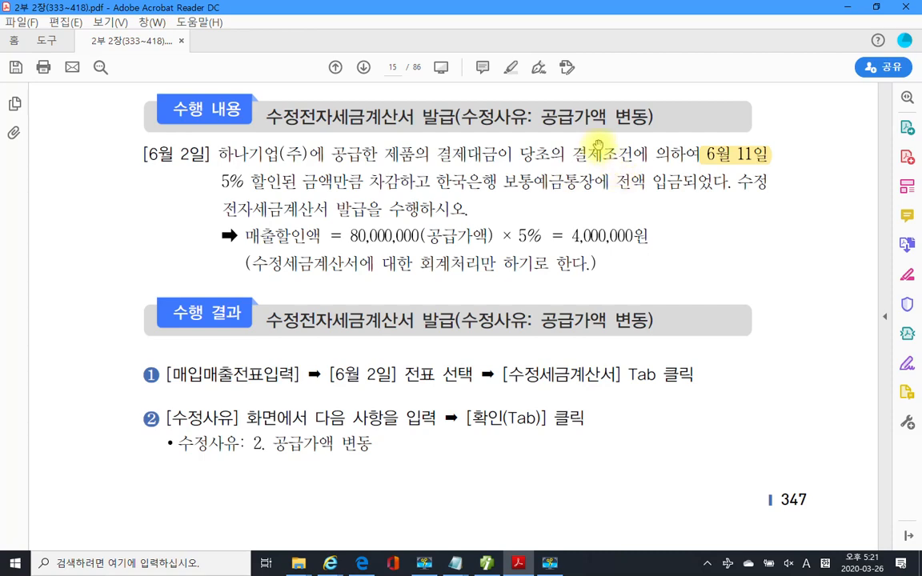
pyautogui.click(487, 563)
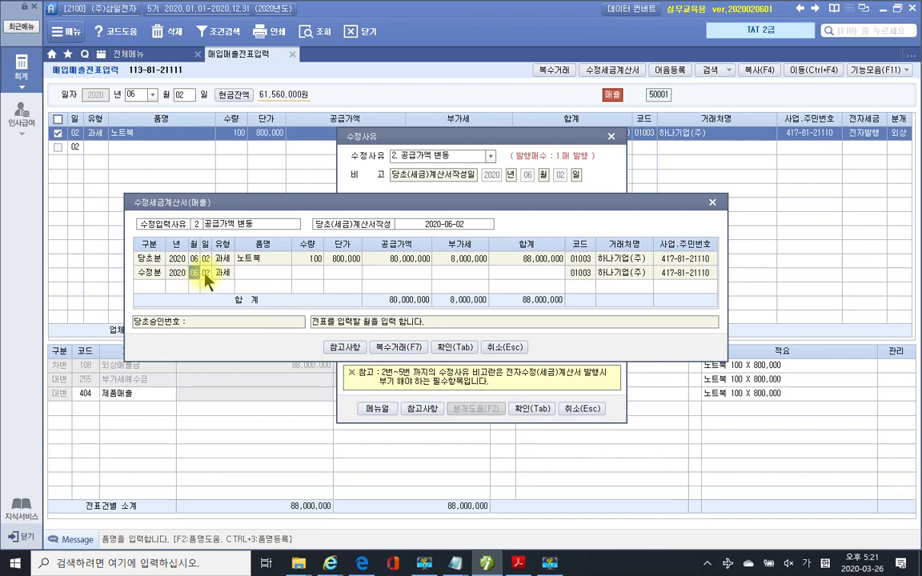
# Step: Set the revision line's day to 11 for 노트북, leaving its quantity and unit price empty
pyautogui.press('Return')
pyautogui.write('11')
pyautogui.press('Return')
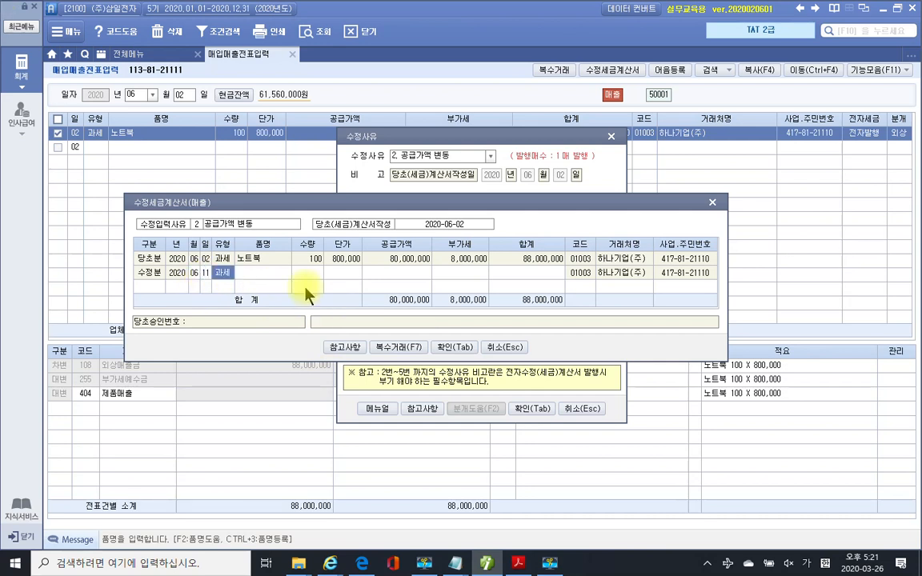
pyautogui.press('Return')
pyautogui.press('Return')
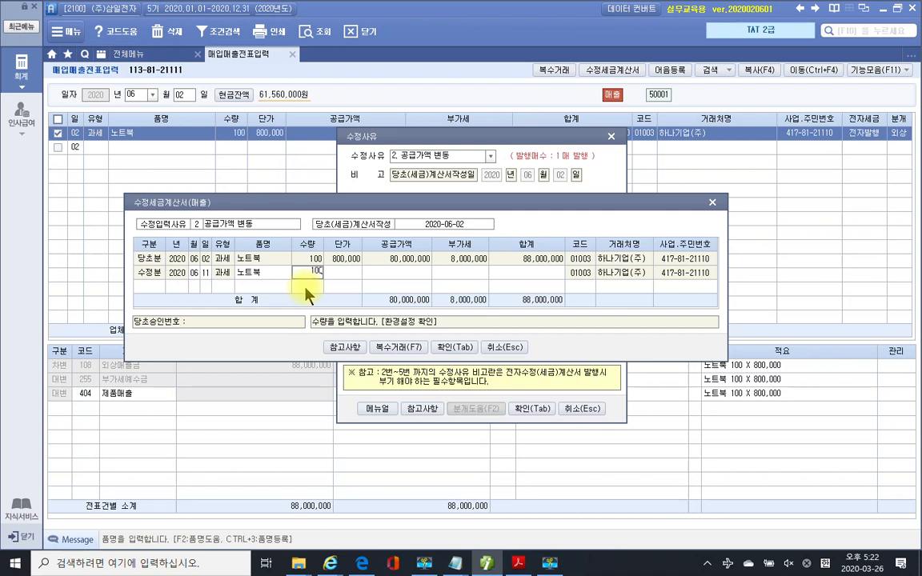
pyautogui.press('Return')
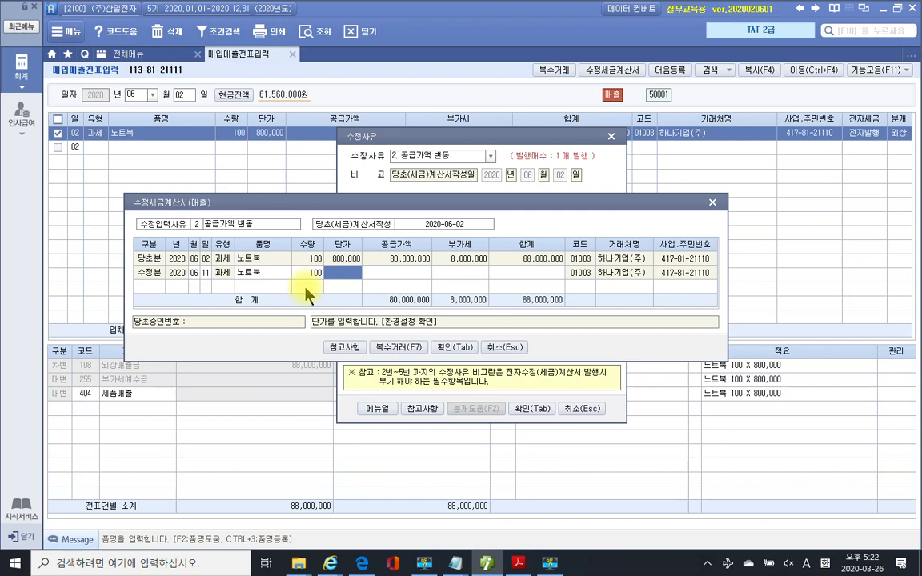
pyautogui.press('Left')
pyautogui.press('Return')
pyautogui.press('Return')
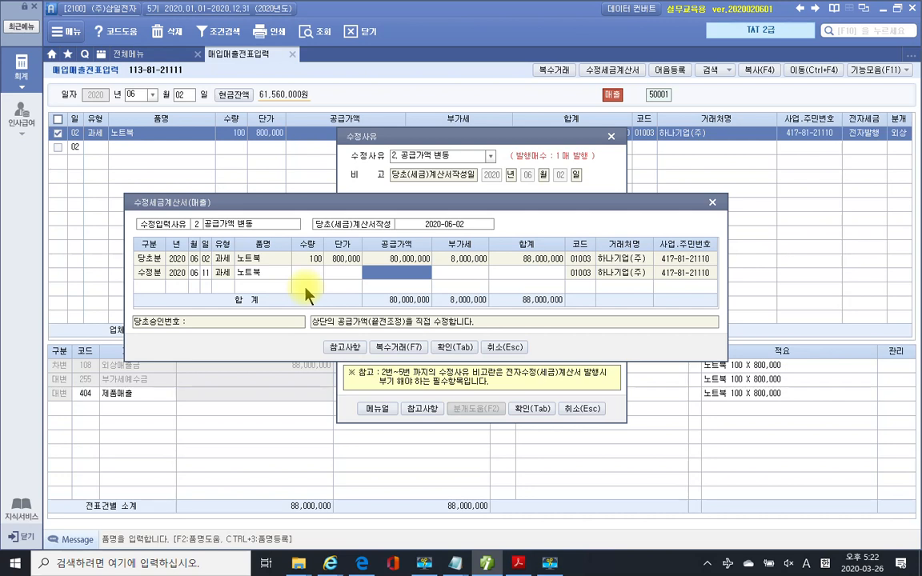
# Step: Enter a supply amount of -4,000,000 on the revision line and confirm the revised tax invoice
pyautogui.write('-4')
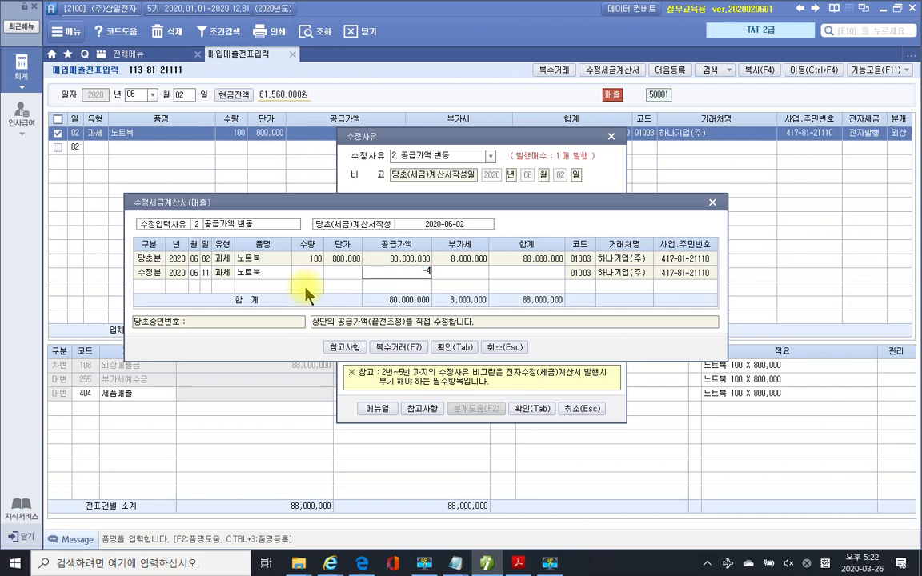
pyautogui.write(',000,000')
pyautogui.press('Return')
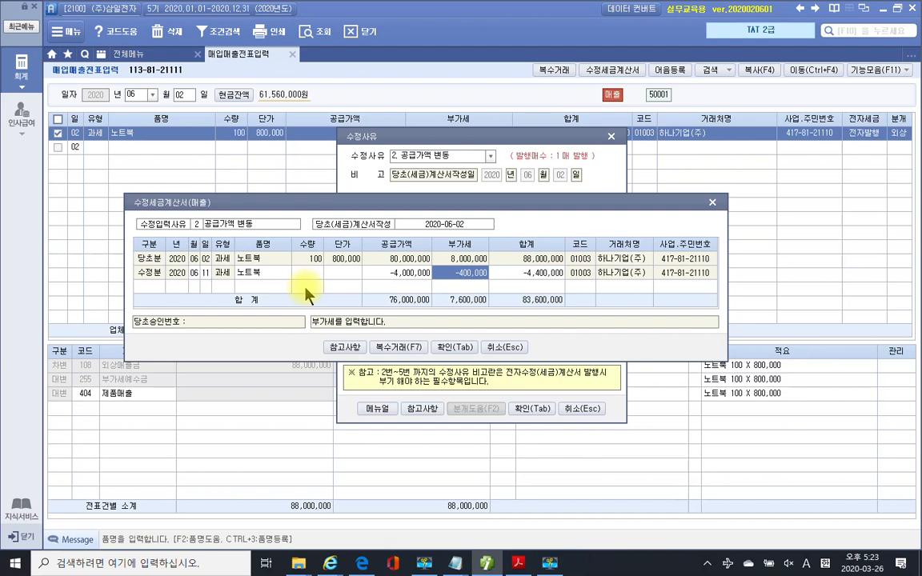
pyautogui.click(461, 350)
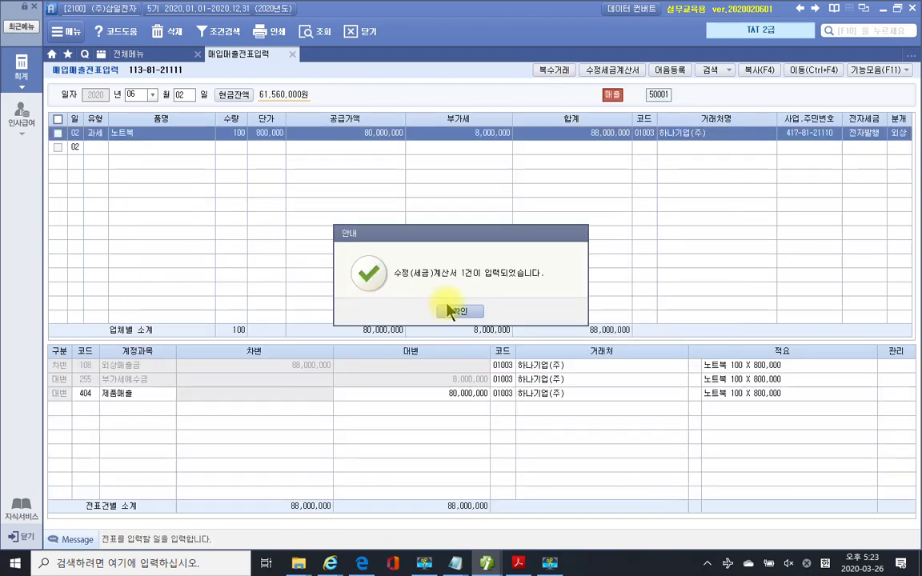
pyautogui.click(456, 311)
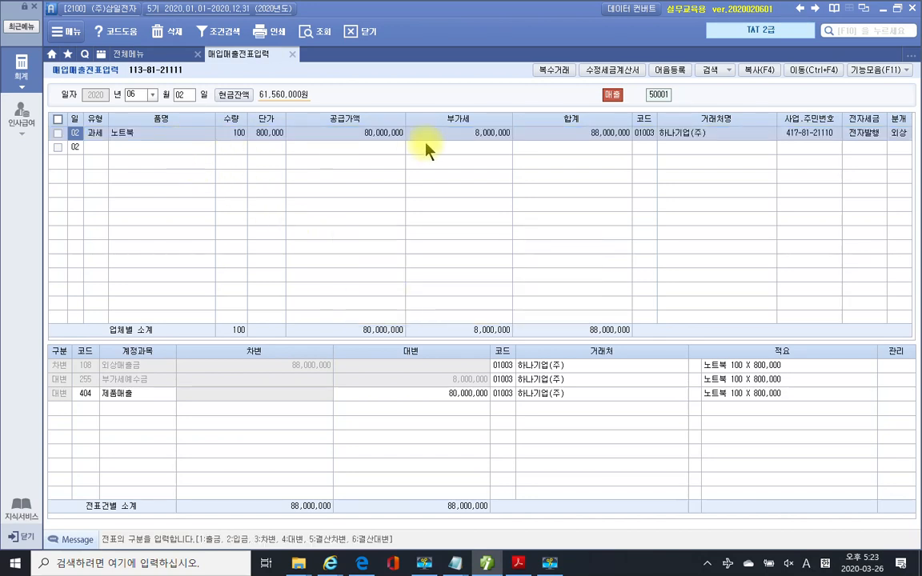
# Step: Load the sales/purchase vouchers for June 11 to find the revision entry
pyautogui.click(181, 96)
pyautogui.click(181, 96)
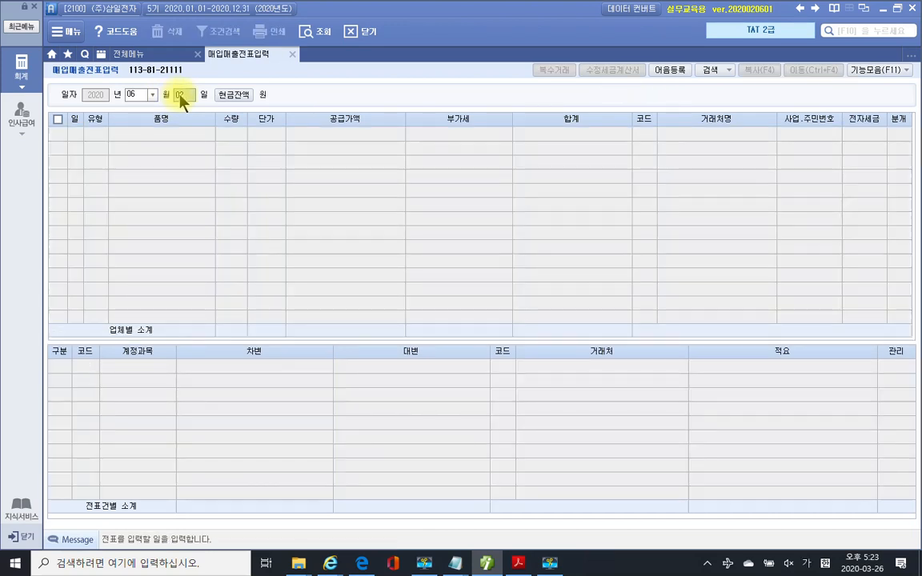
pyautogui.write('10')
pyautogui.press('Return')
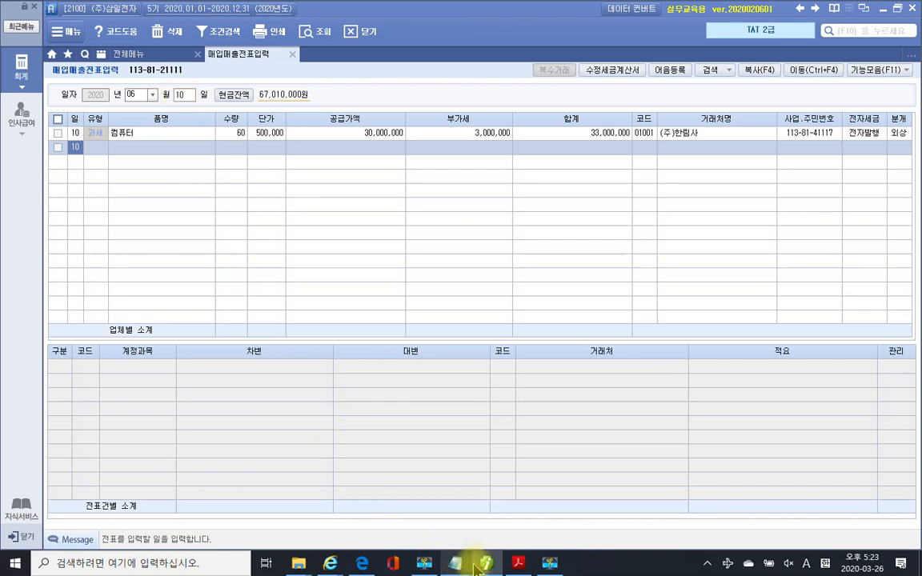
pyautogui.moveTo(484, 565)
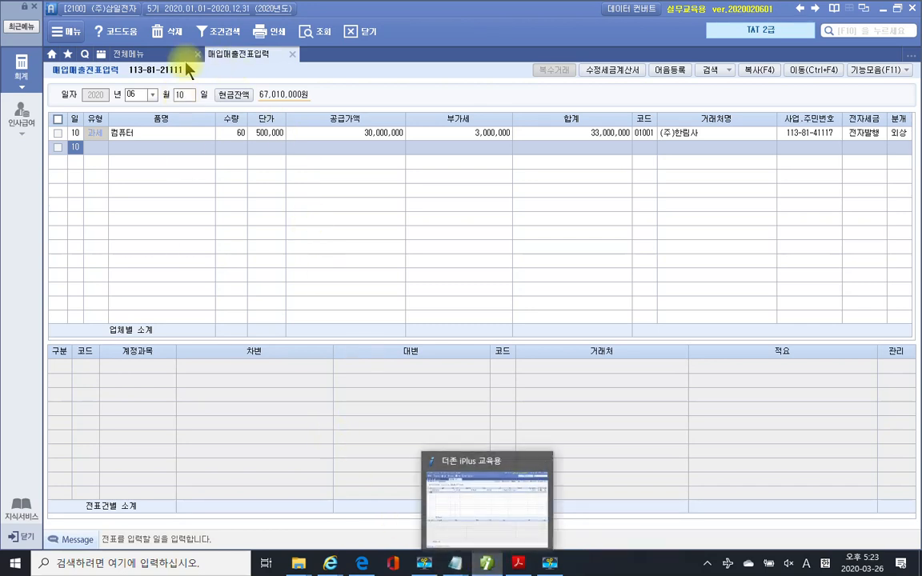
pyautogui.click(180, 95)
pyautogui.write('11')
pyautogui.press('Return')
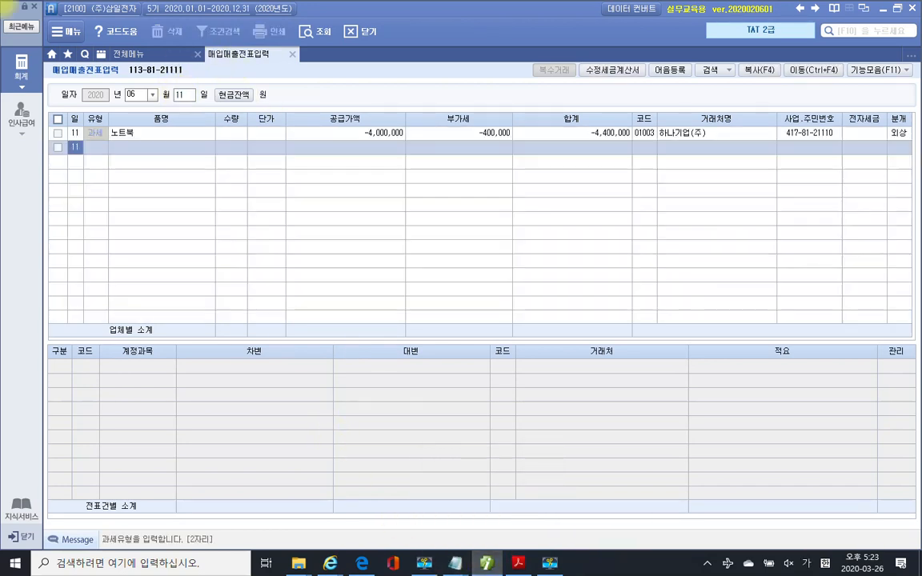
# Step: Select the June 11 revision entry, review its revised invoice details and its journal lines, then close them
pyautogui.click(169, 132)
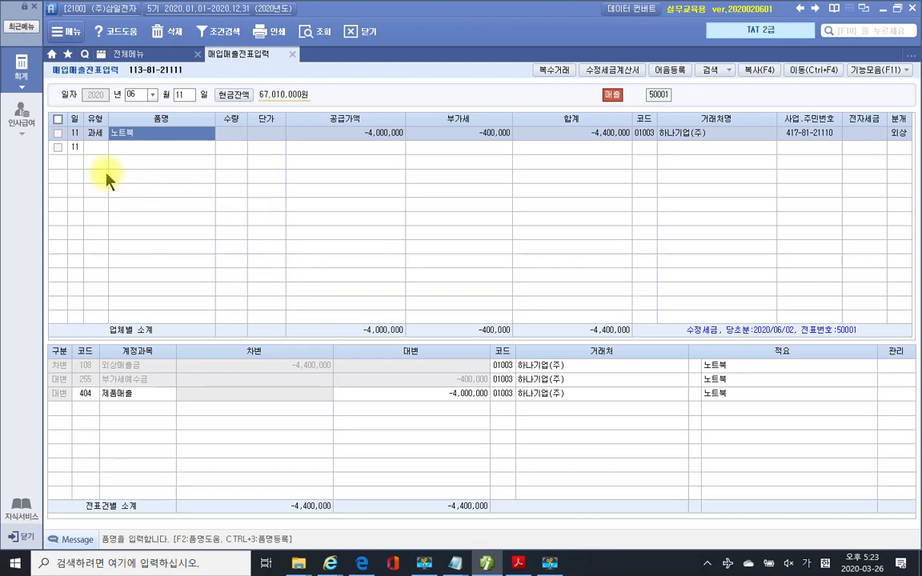
pyautogui.click(58, 133)
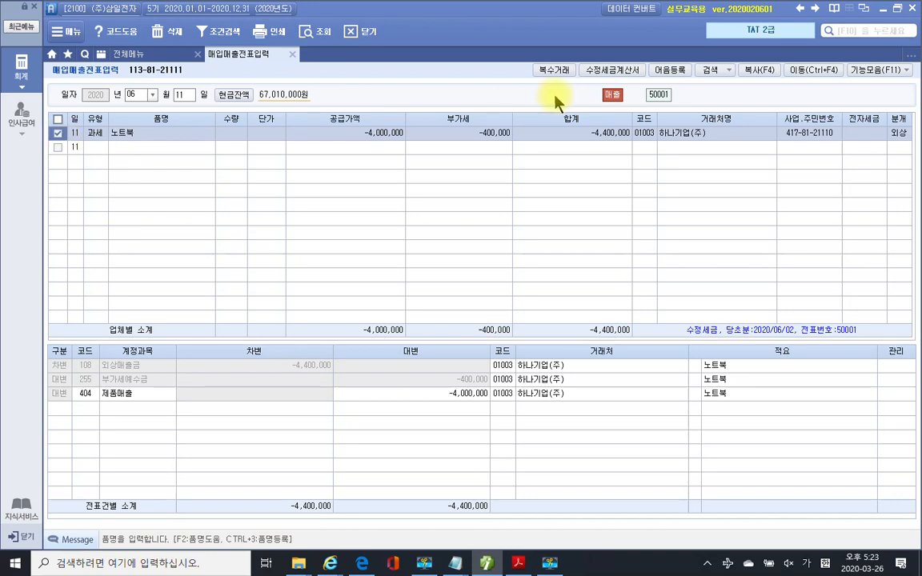
pyautogui.click(607, 71)
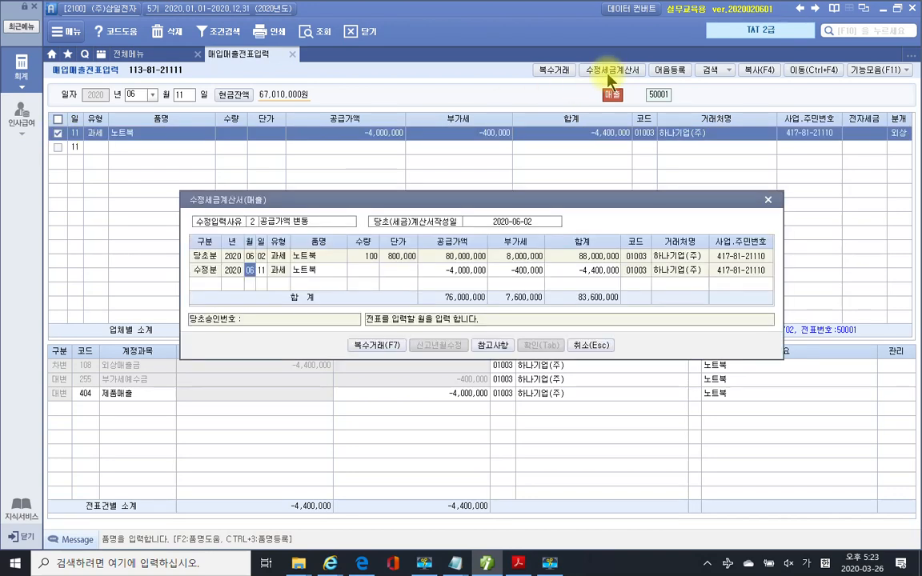
pyautogui.click(767, 201)
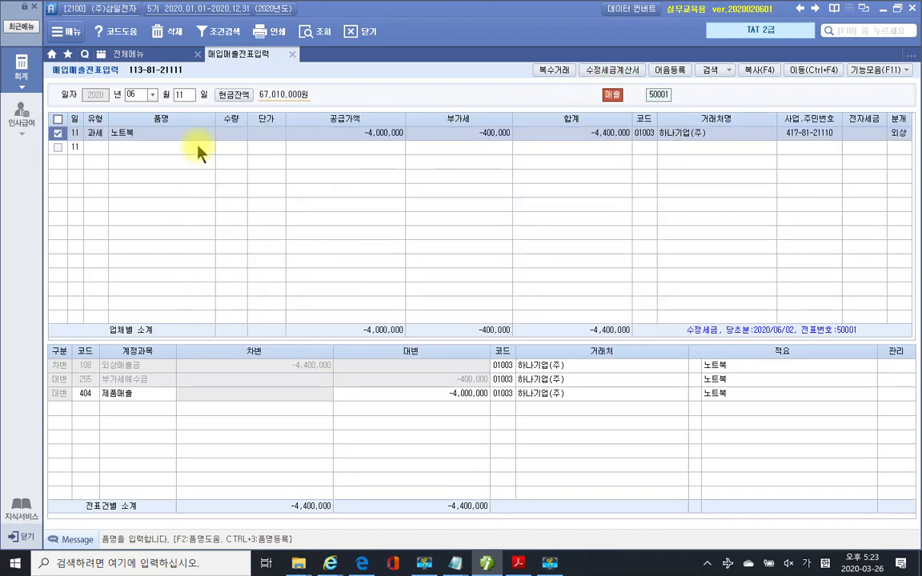
# Step: Open electronic tax invoice issuance management and query sales invoices for June 11 to June 11, 2020
pyautogui.click(128, 55)
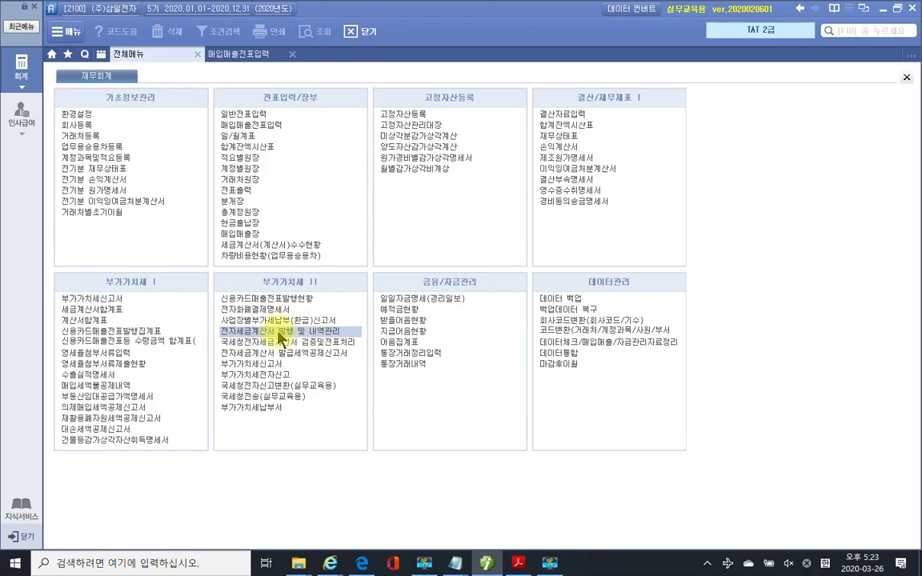
pyautogui.click(282, 330)
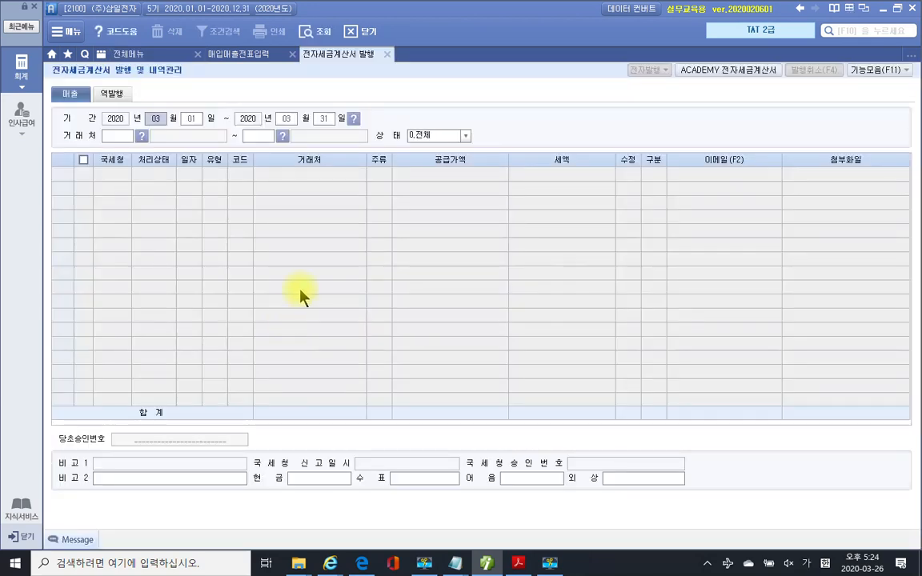
pyautogui.write('0611')
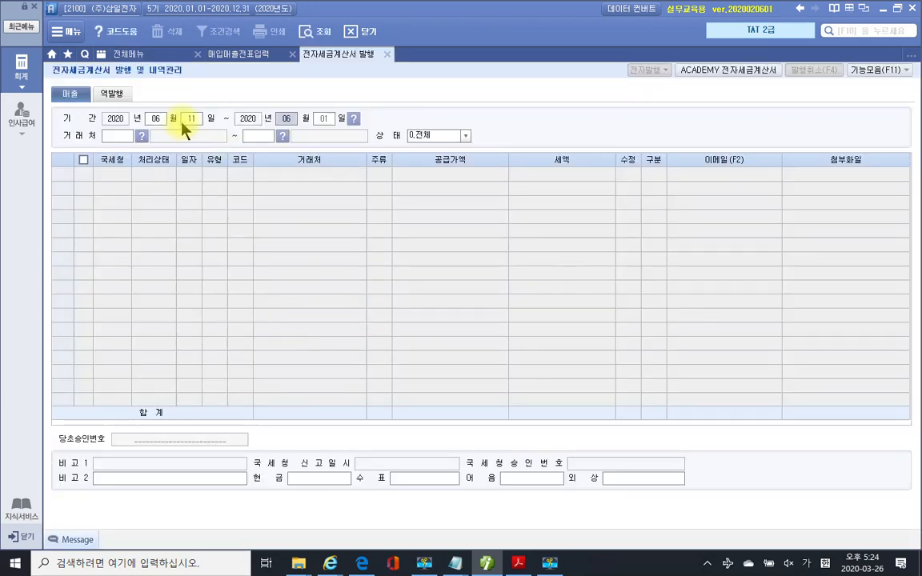
pyautogui.write('0611')
pyautogui.press('Return')
pyautogui.press('Return')
pyautogui.press('Return')
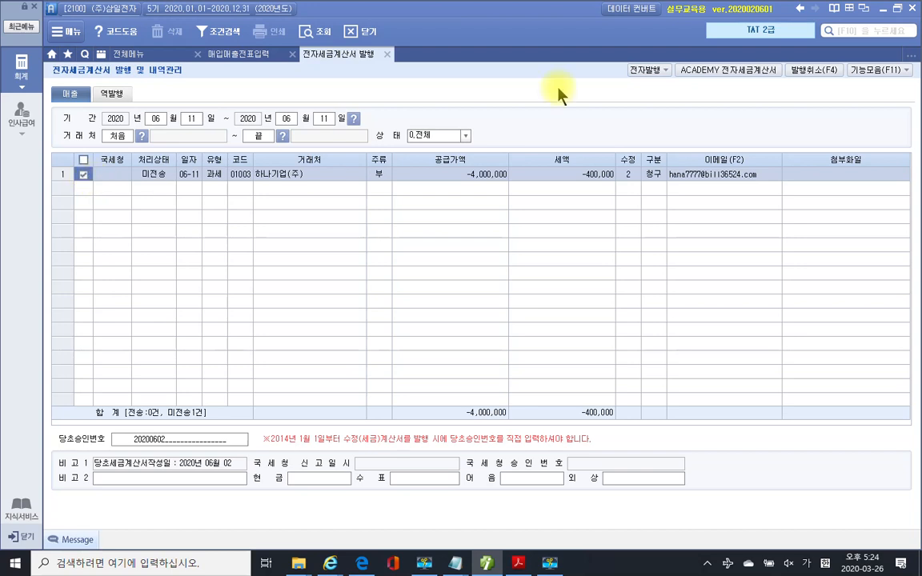
# Step: Issue the checked June 11 revised invoice electronically, confirming the login and the issuance
pyautogui.click(642, 70)
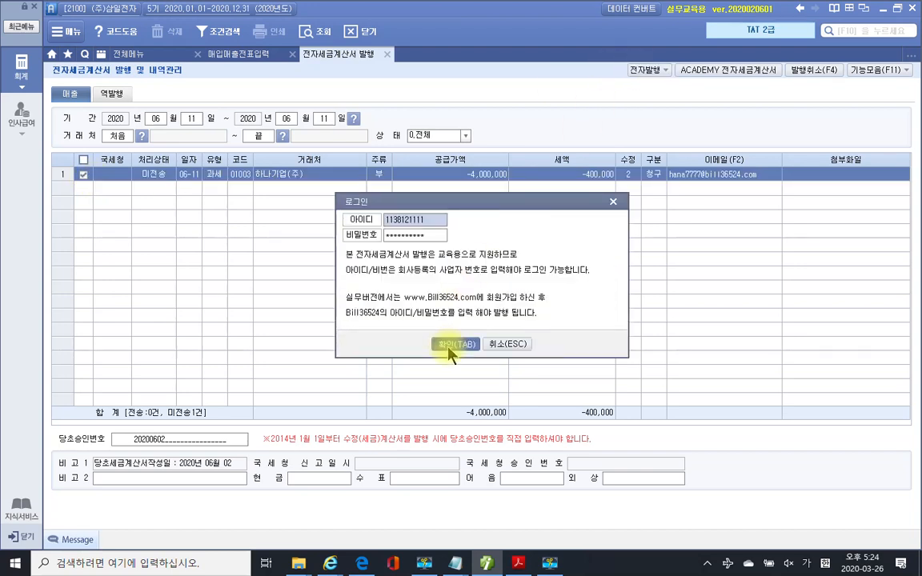
pyautogui.click(395, 343)
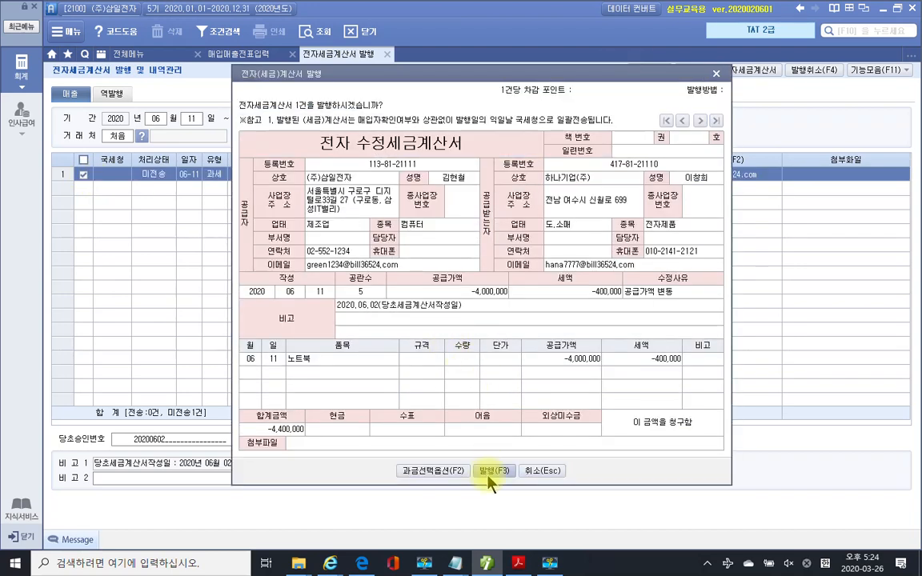
pyautogui.click(490, 474)
pyautogui.click(454, 311)
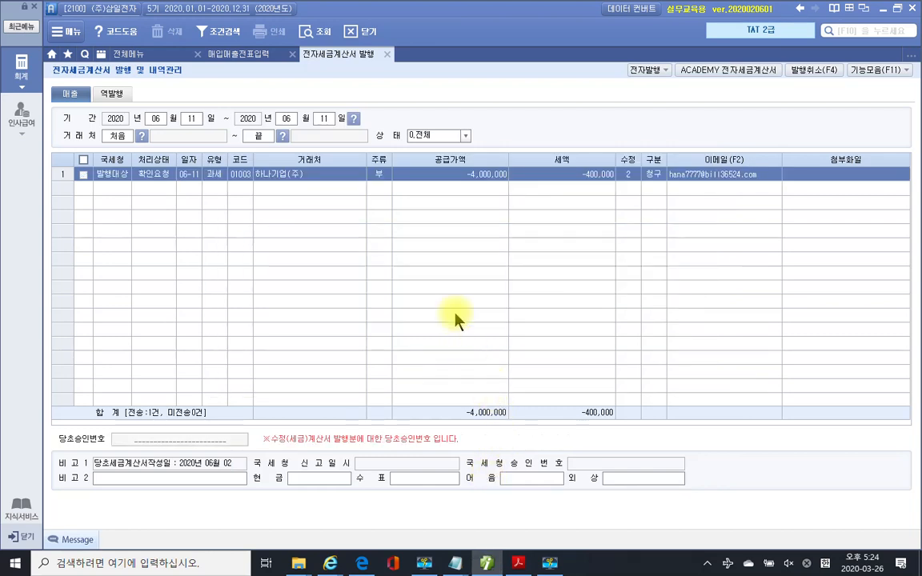
# Step: Open the ACADEMY electronic tax invoice service, log in, and query its sales invoices for June 11, 2020
pyautogui.click(721, 70)
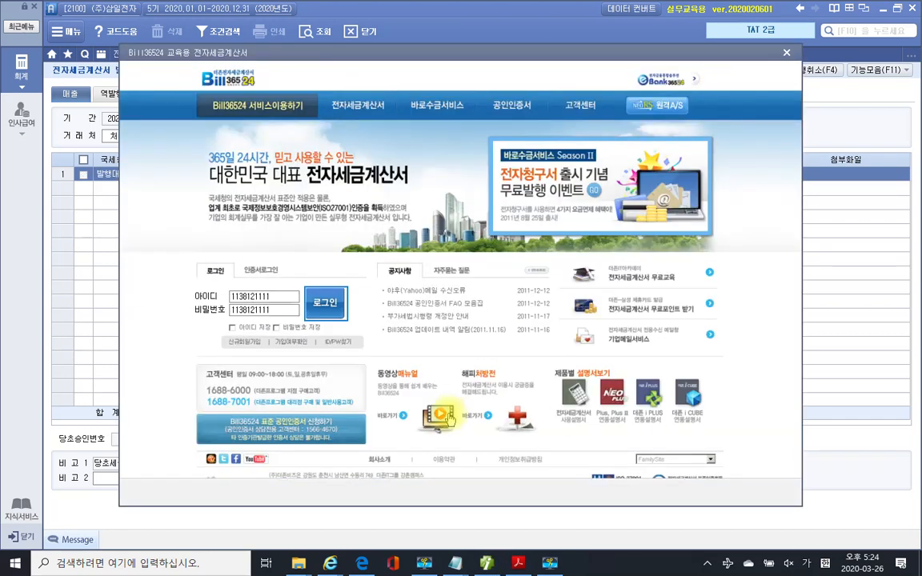
pyautogui.click(321, 306)
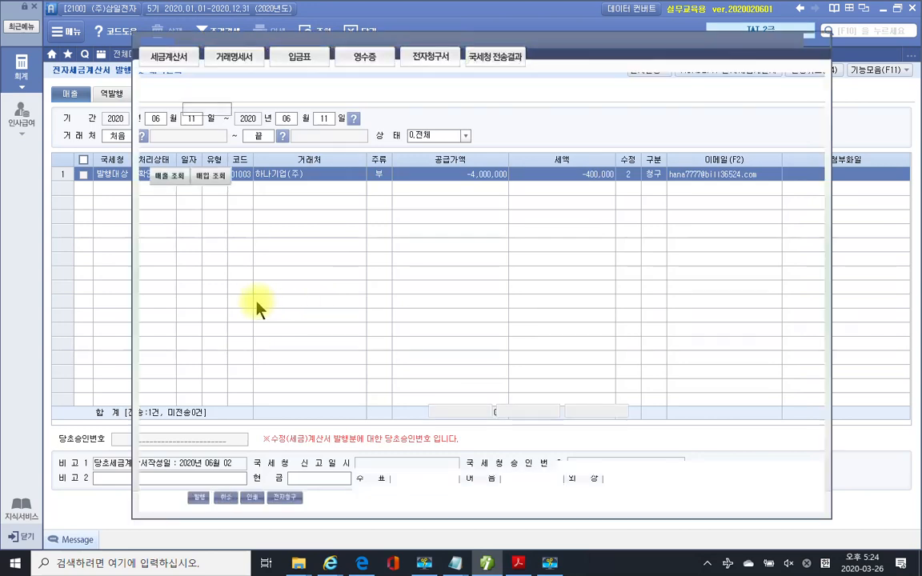
pyautogui.click(169, 177)
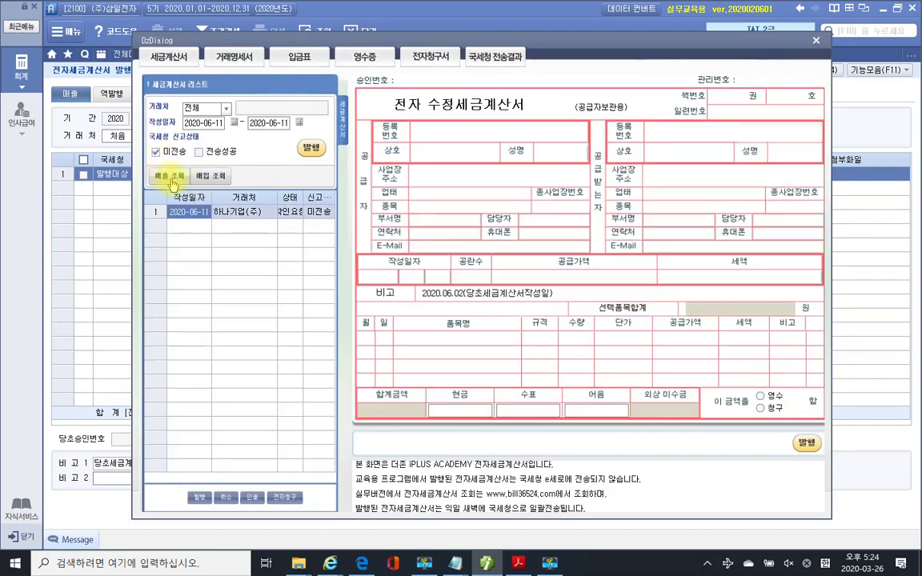
# Step: Issue the June 11 revised tax invoice to 하나기업(주) in the service, acknowledge the notice, and close the invoice window
pyautogui.click(314, 152)
pyautogui.click(461, 312)
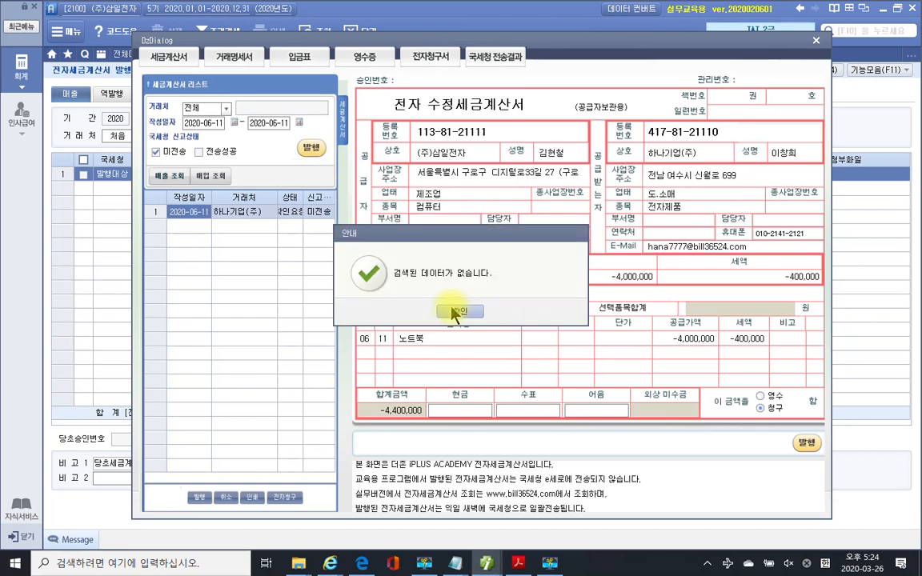
pyautogui.click(453, 311)
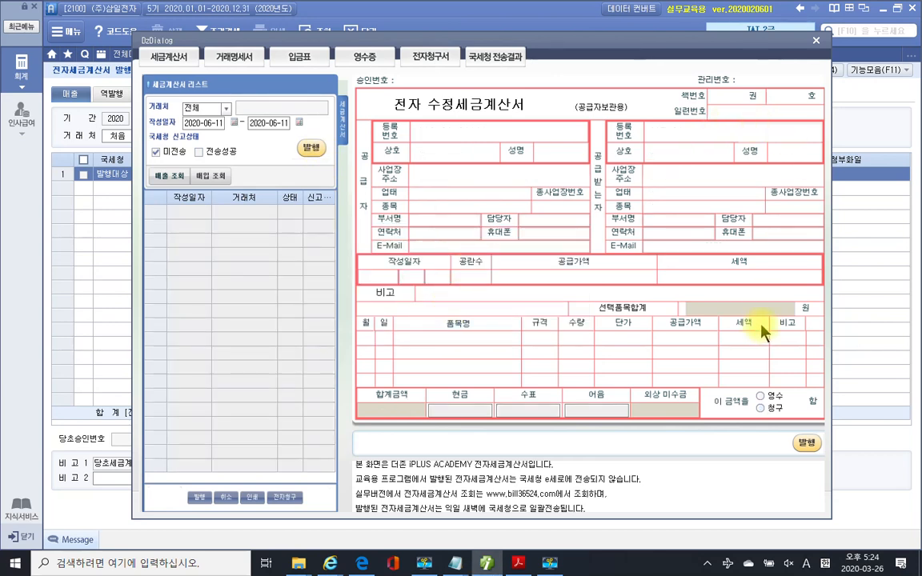
pyautogui.click(814, 39)
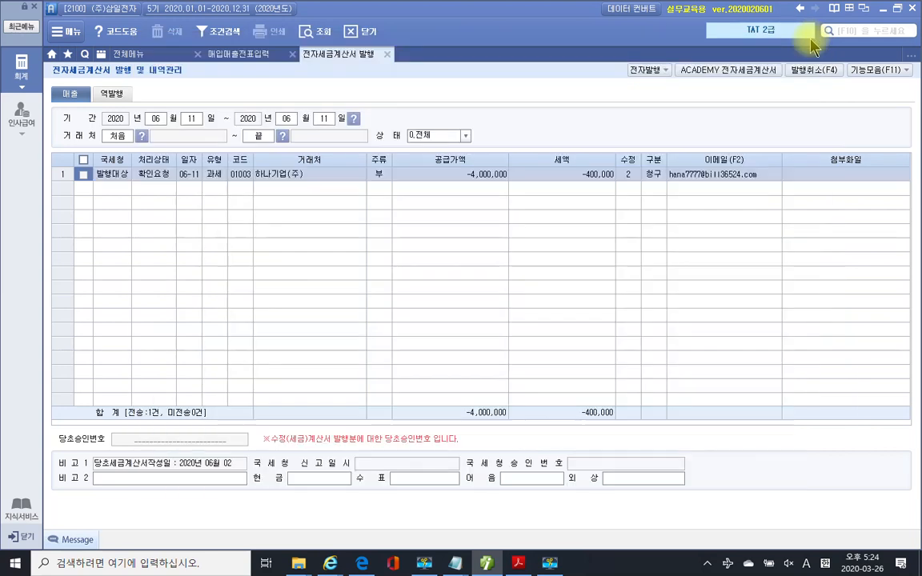
# Step: Return to sales/purchase voucher entry and check the electronic invoice status of the June 11 revision entry
pyautogui.click(386, 54)
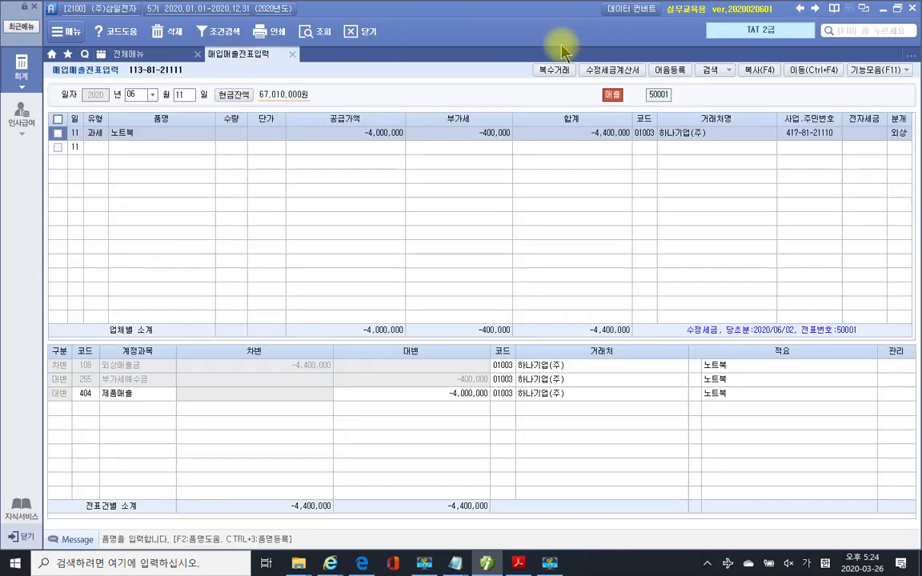
pyautogui.click(324, 33)
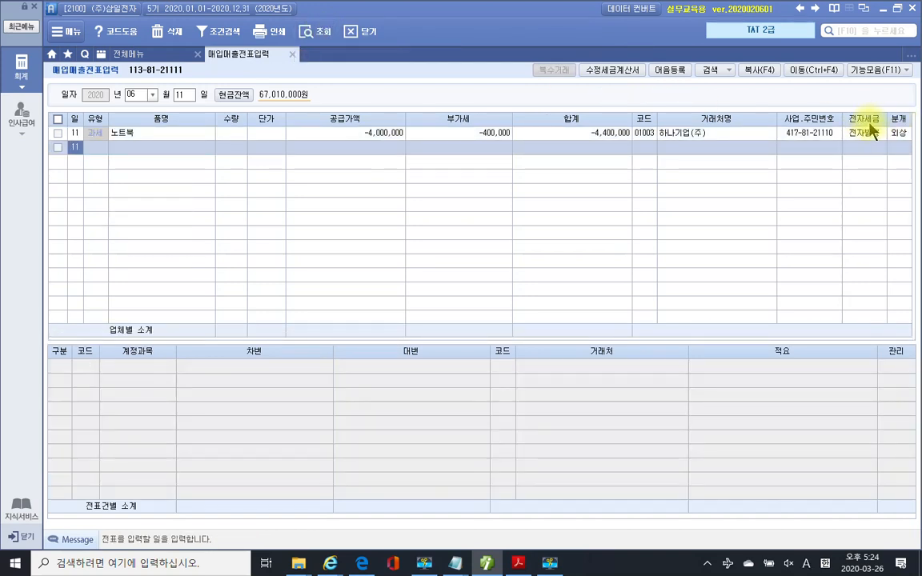
pyautogui.click(874, 134)
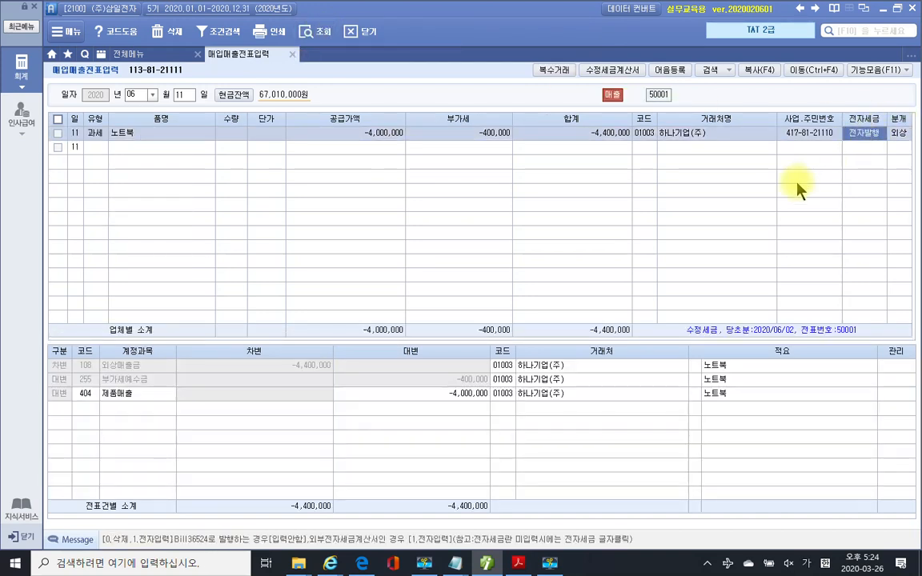
# Step: Switch to the textbook PDF and read the revised invoice procedure and tip for the supply-value change exercise
pyautogui.click(519, 563)
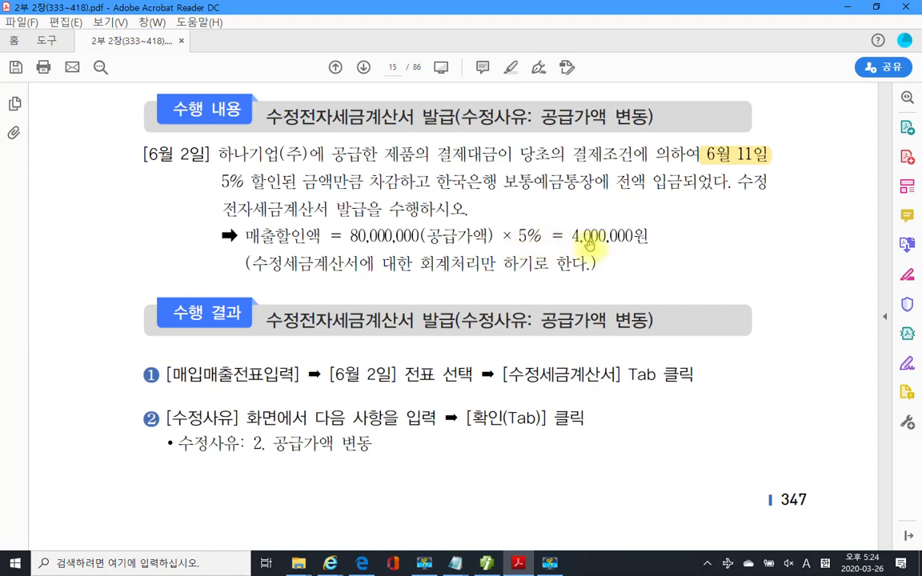
pyautogui.scroll(-2, 448, 278)
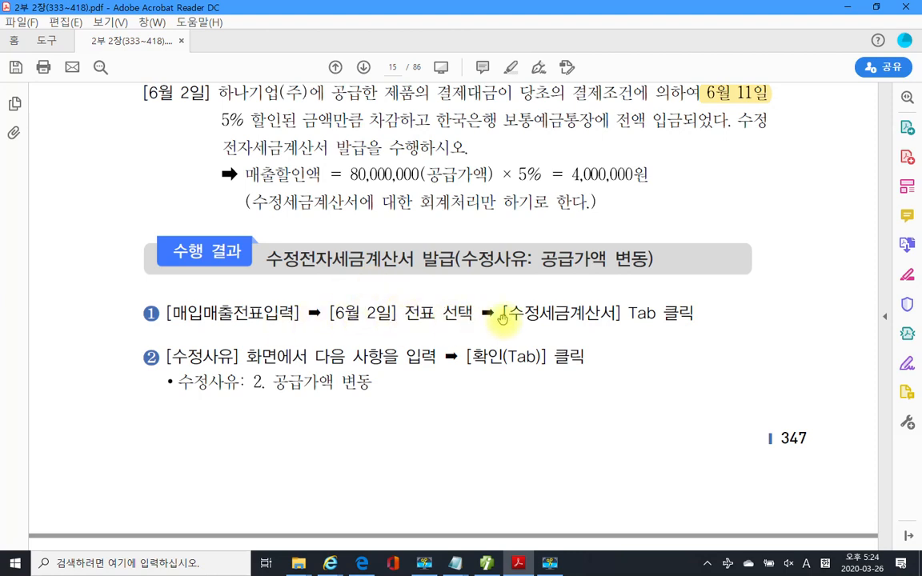
pyautogui.scroll(-1, 212, 395)
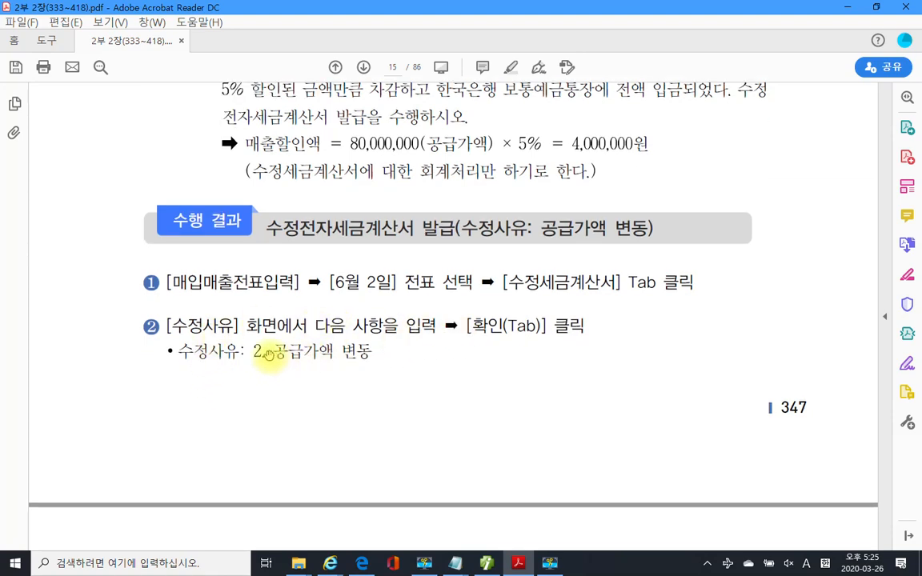
pyautogui.scroll(-12, 294, 372)
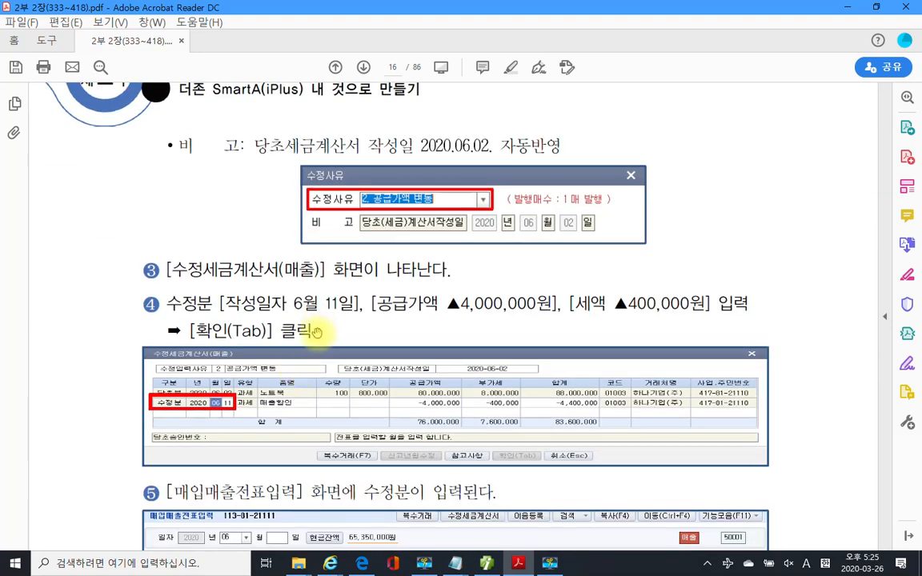
pyautogui.scroll(-2, 309, 336)
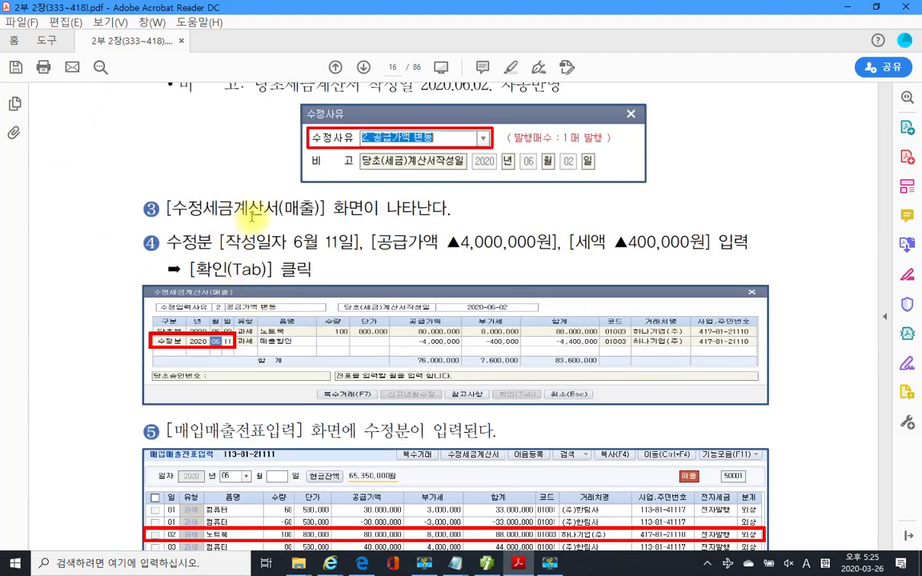
pyautogui.scroll(-1, 234, 358)
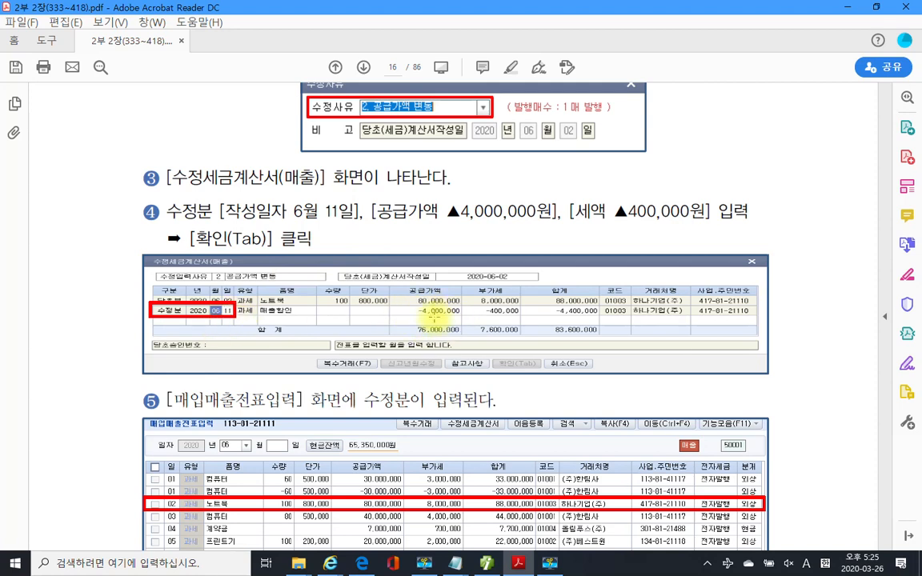
pyautogui.scroll(-1, 430, 318)
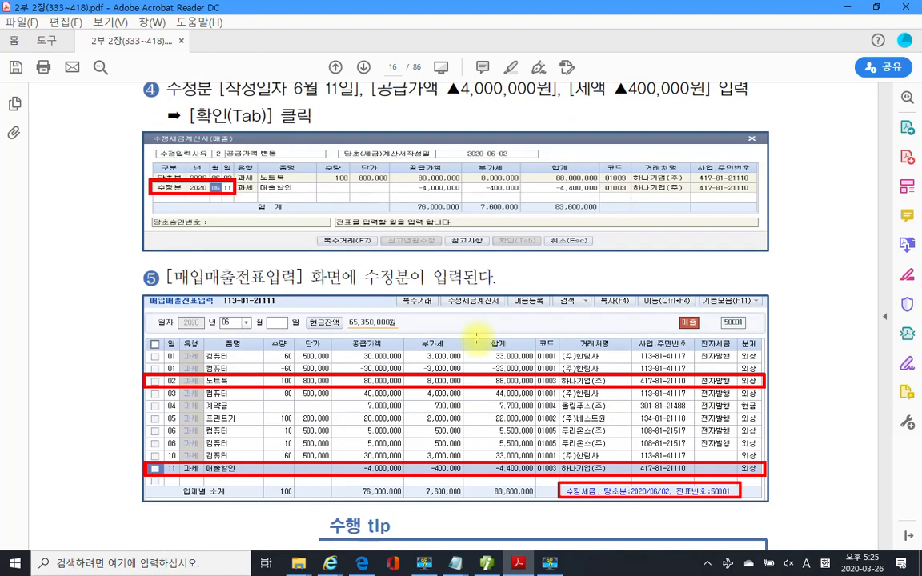
pyautogui.scroll(-1, 418, 282)
pyautogui.scroll(-1, 476, 338)
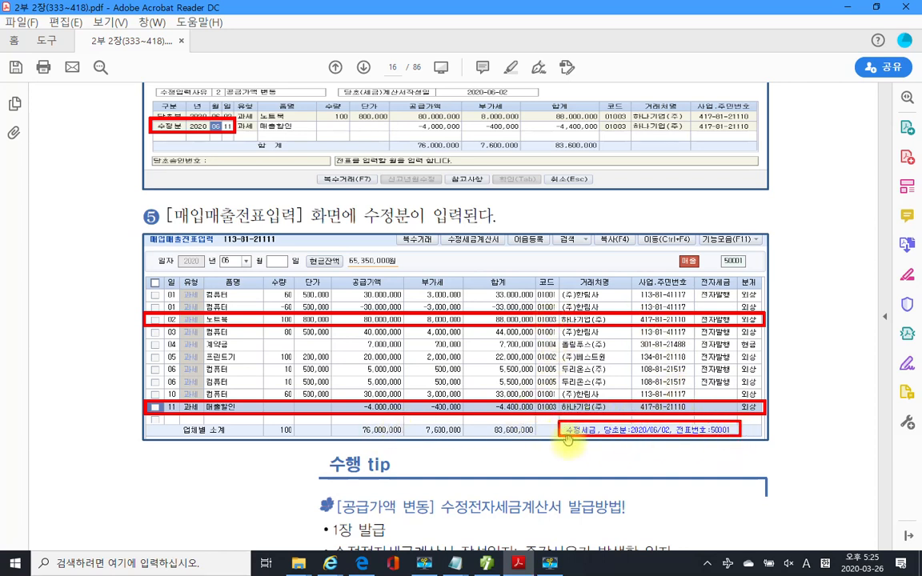
pyautogui.scroll(-5, 460, 370)
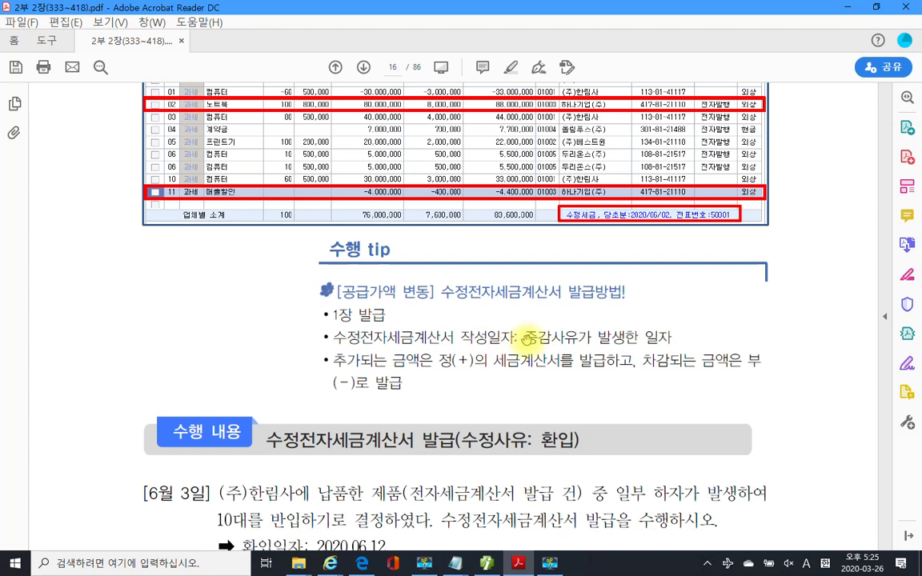
# Step: Highlight '증감사유가 발생한 일자' in the textbook tip on the revised invoice date
pyautogui.moveTo(525, 338); pyautogui.dragTo(672, 337)
pyautogui.rightClick(610, 339)
pyautogui.click(658, 363)
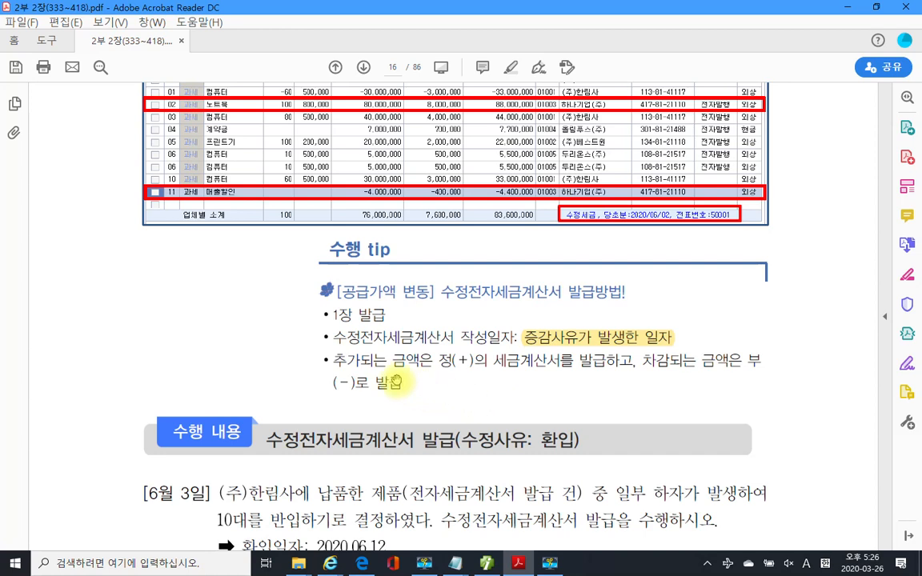
# Step: Highlight '[6월 3일]' at the start of the 환입 exercise in the textbook
pyautogui.scroll(-3, 192, 377)
pyautogui.scroll(-2, 200, 401)
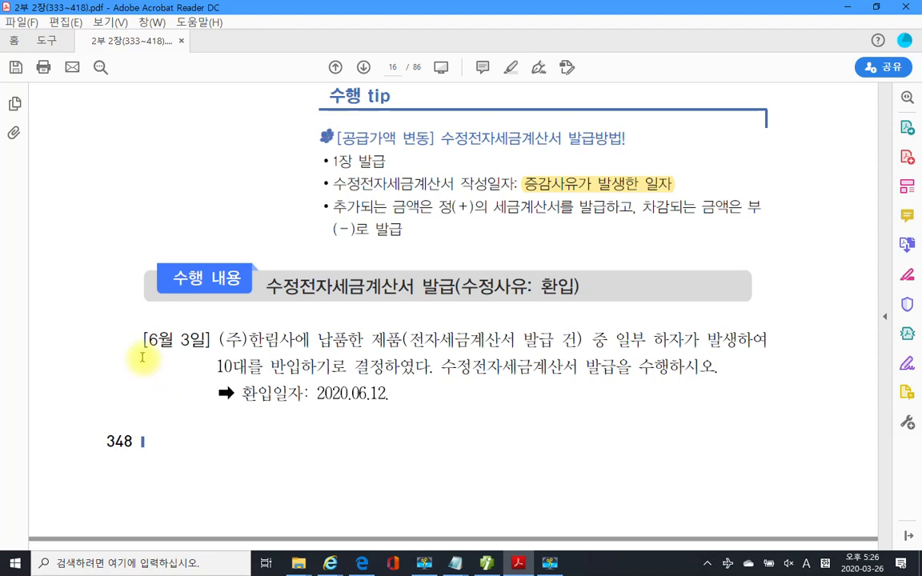
pyautogui.moveTo(143, 340); pyautogui.dragTo(208, 341)
pyautogui.rightClick(205, 345)
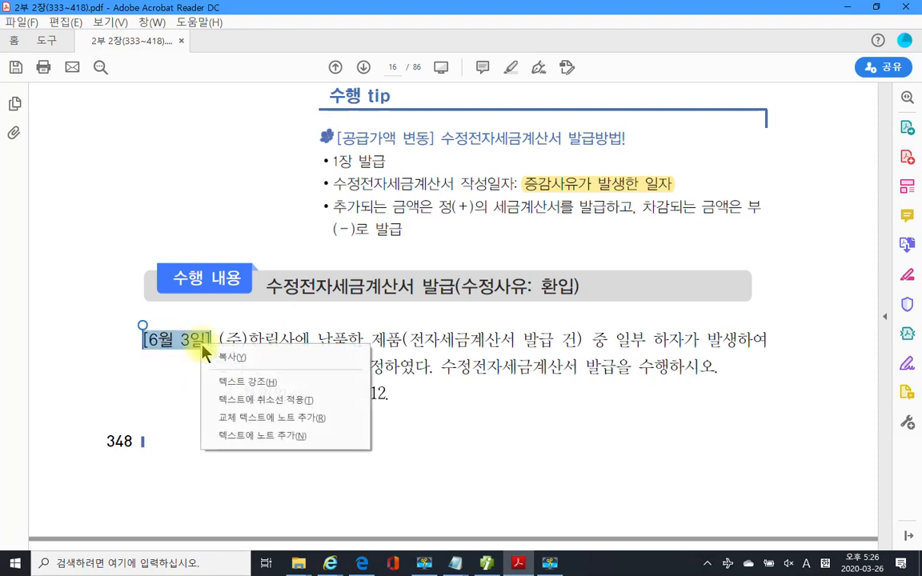
pyautogui.click(243, 384)
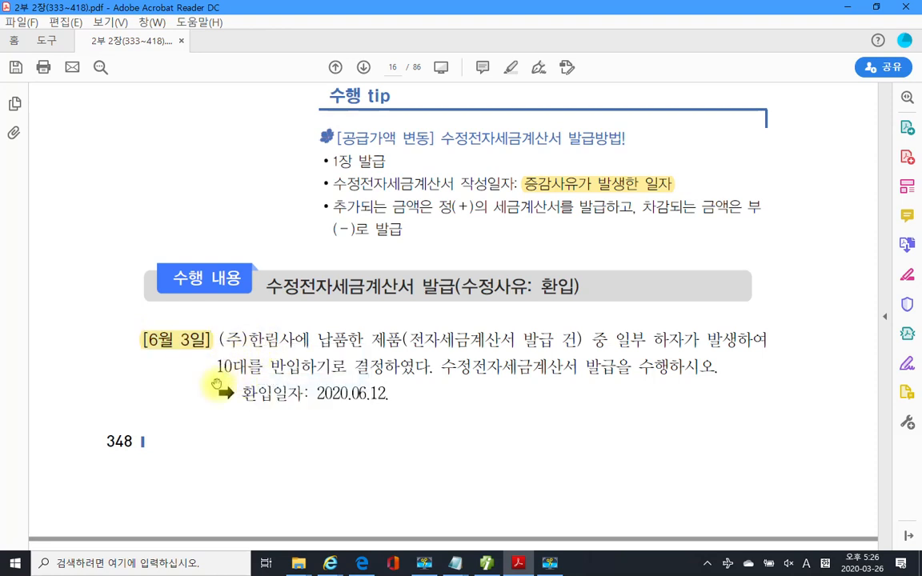
# Step: Highlight '10대를 반입하기로' and the return date '06.12.' in the 환입 exercise text
pyautogui.scroll(-1, 295, 379)
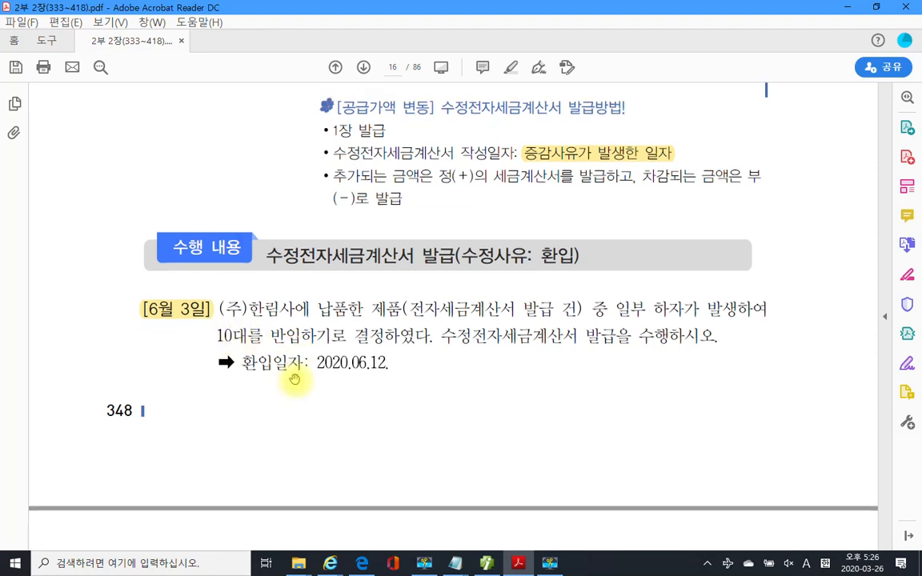
pyautogui.scroll(-1, 295, 380)
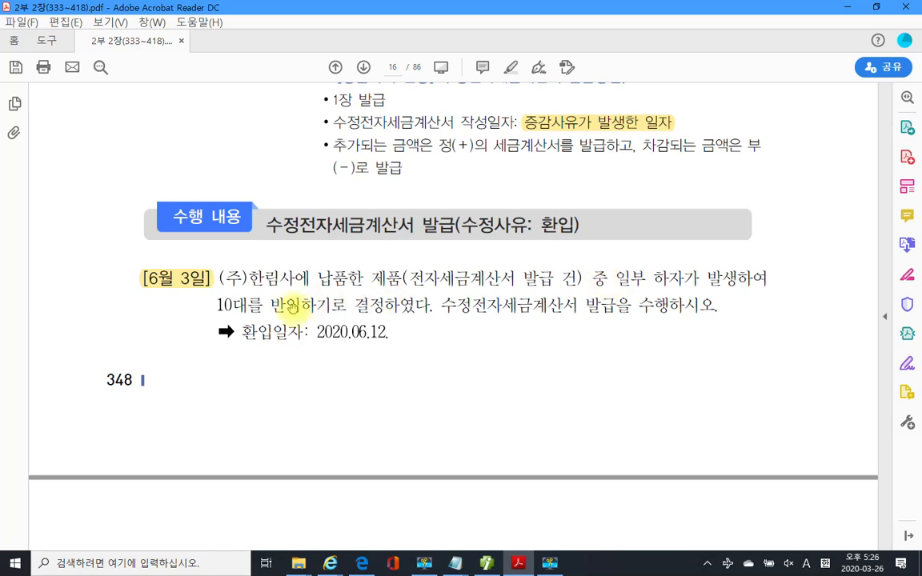
pyautogui.moveTo(216, 305); pyautogui.dragTo(346, 306)
pyautogui.rightClick(293, 307)
pyautogui.click(336, 343)
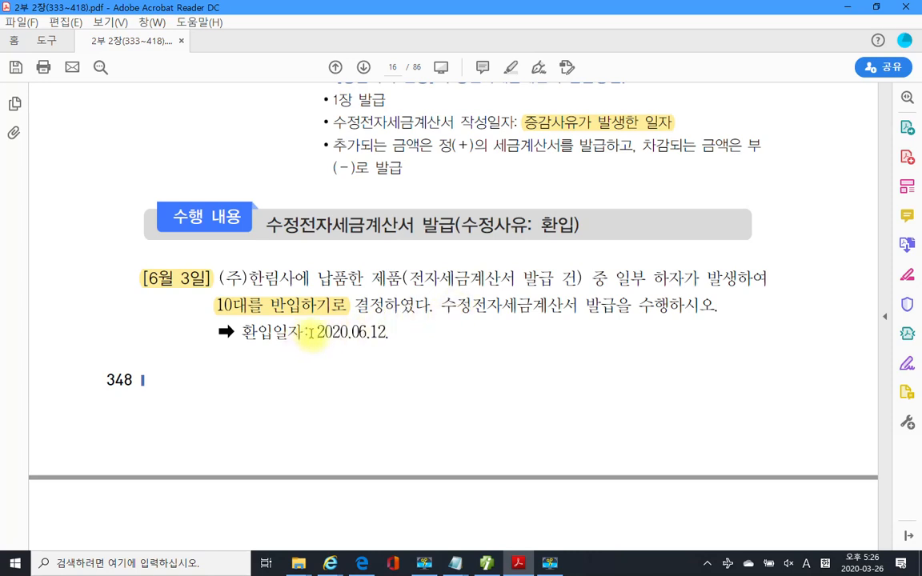
pyautogui.moveTo(350, 331); pyautogui.dragTo(389, 331)
pyautogui.rightClick(373, 335)
pyautogui.click(395, 370)
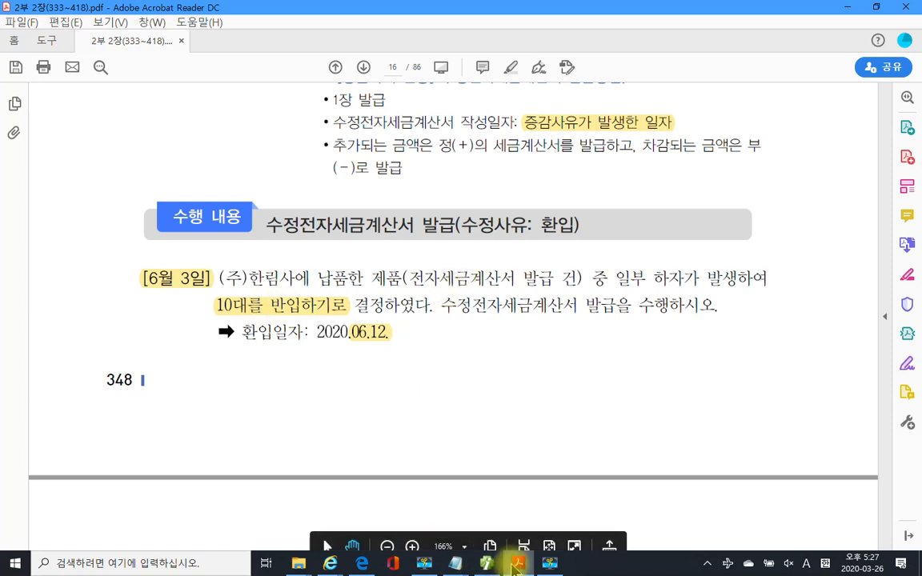
# Step: Switch back to sales/purchase voucher entry and load the vouchers for June 3
pyautogui.click(487, 564)
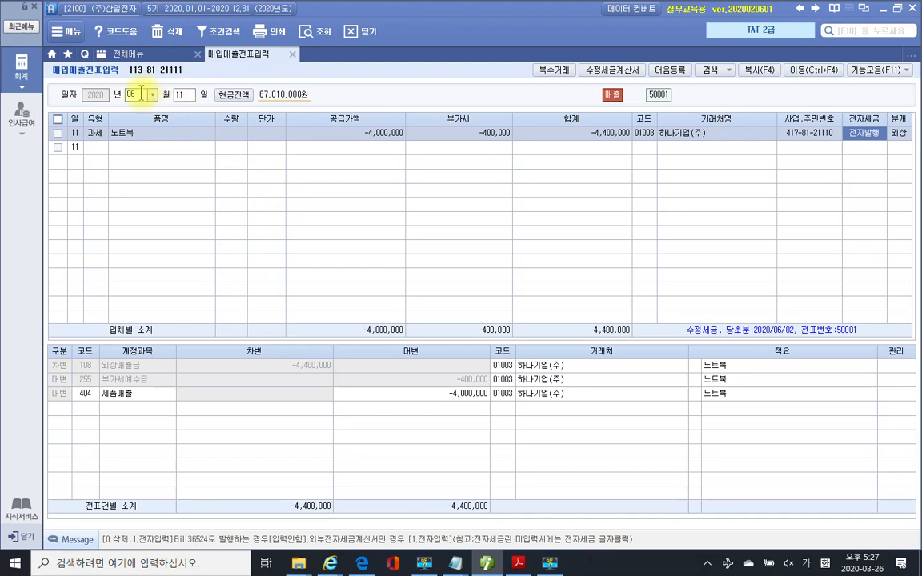
pyautogui.click(181, 94)
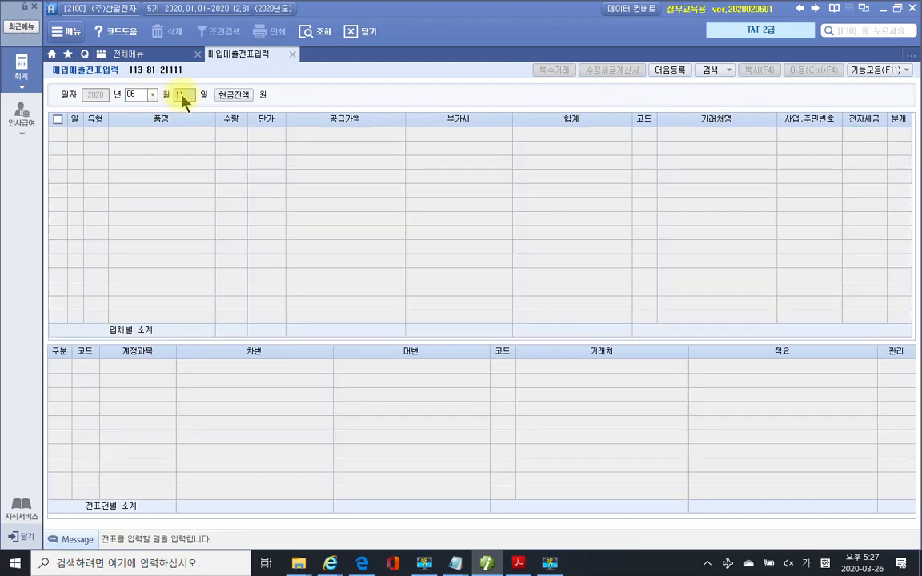
pyautogui.write('03')
pyautogui.press('Return')
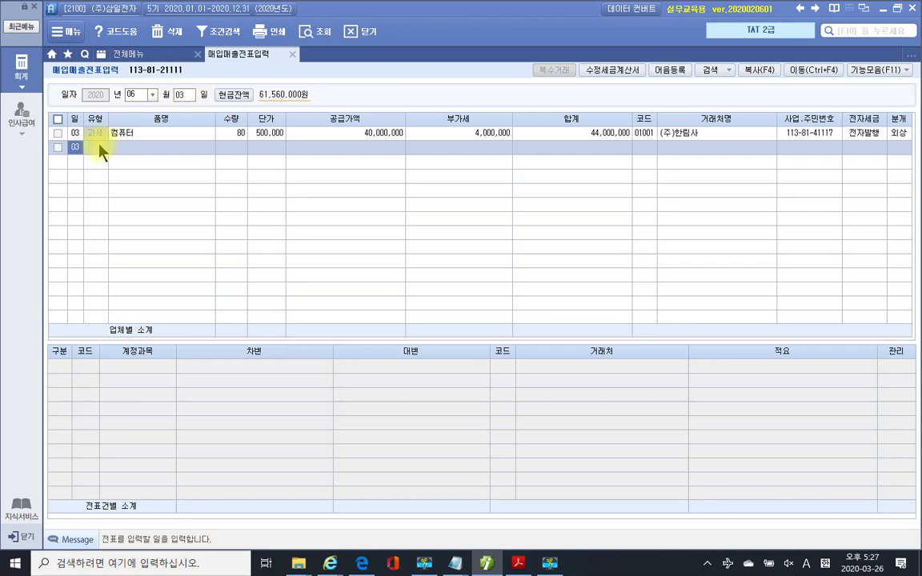
# Step: Start a revised invoice for the June 3 computer sale to (주)한림사, choosing 3. 환입 as the revision reason
pyautogui.click(59, 134)
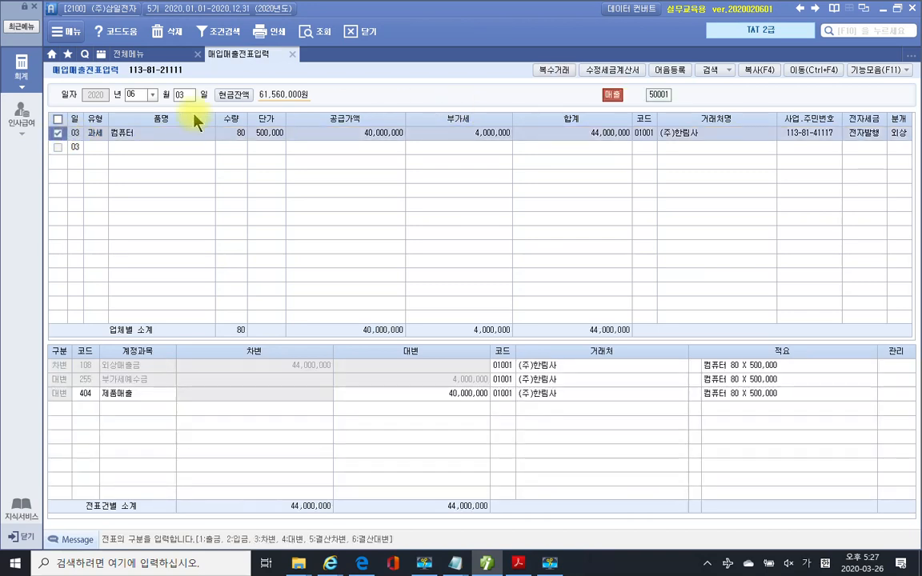
pyautogui.click(609, 74)
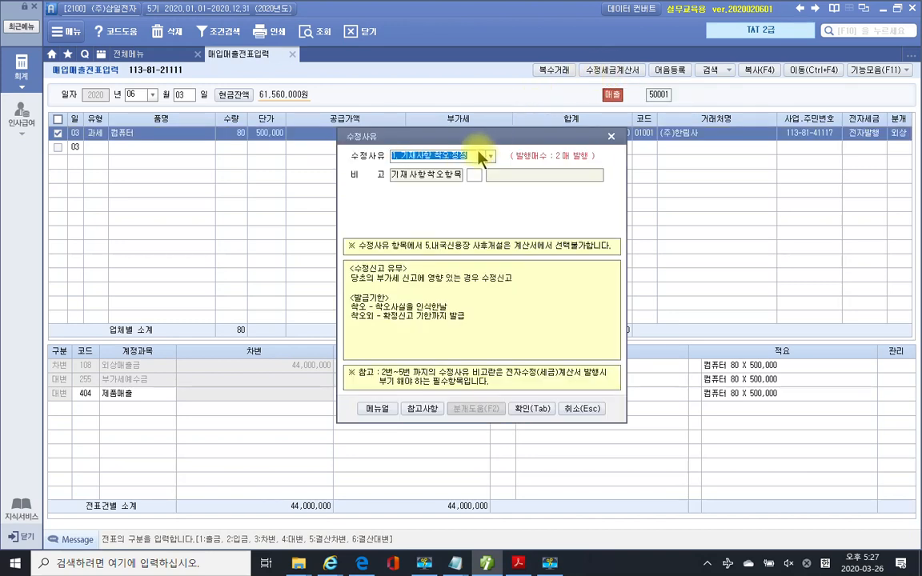
pyautogui.click(491, 157)
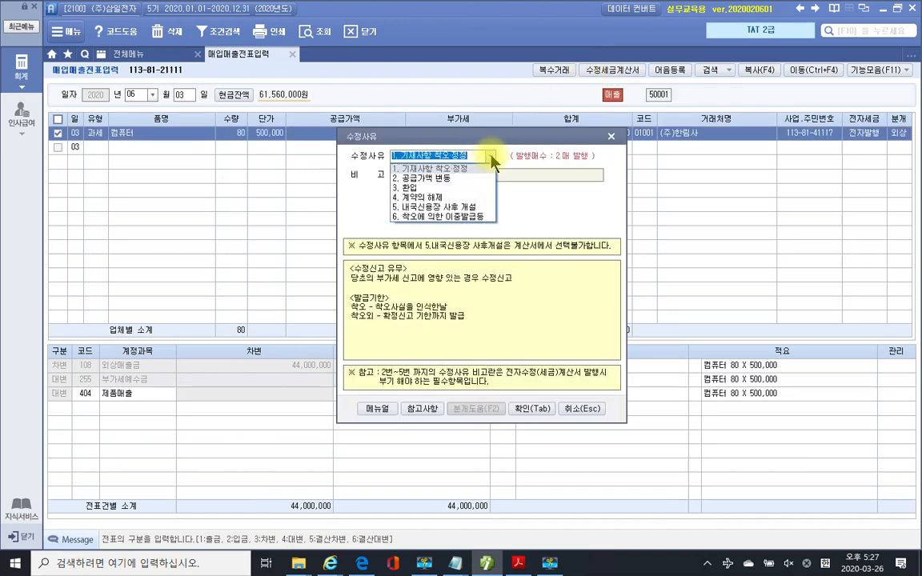
pyautogui.click(410, 187)
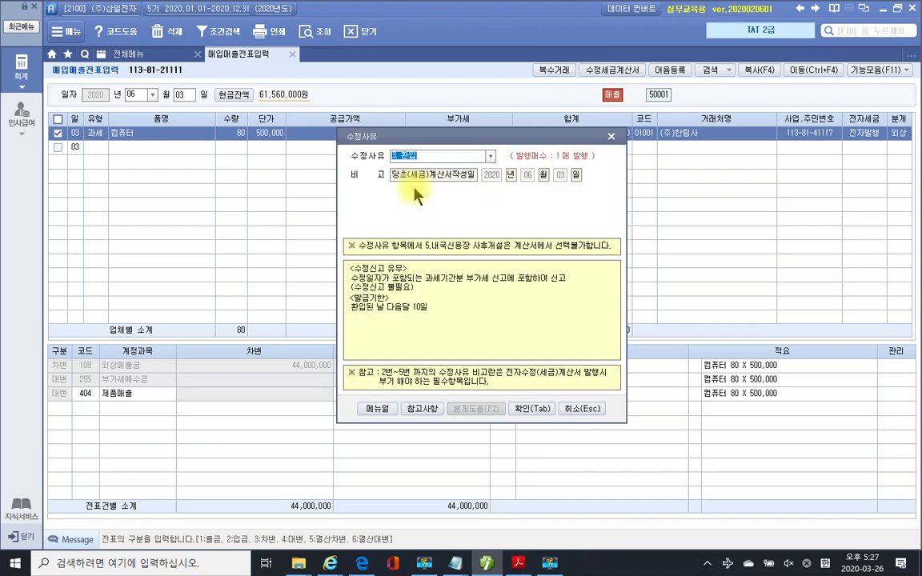
pyautogui.click(522, 410)
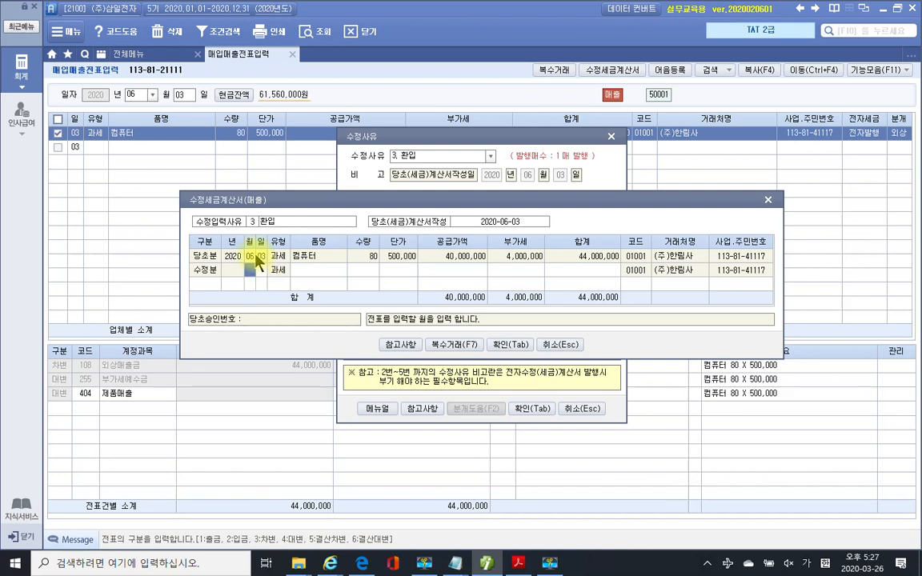
# Step: Review the reference table of revision reasons and issuance rules alongside the textbook's return exercise
pyautogui.click(398, 345)
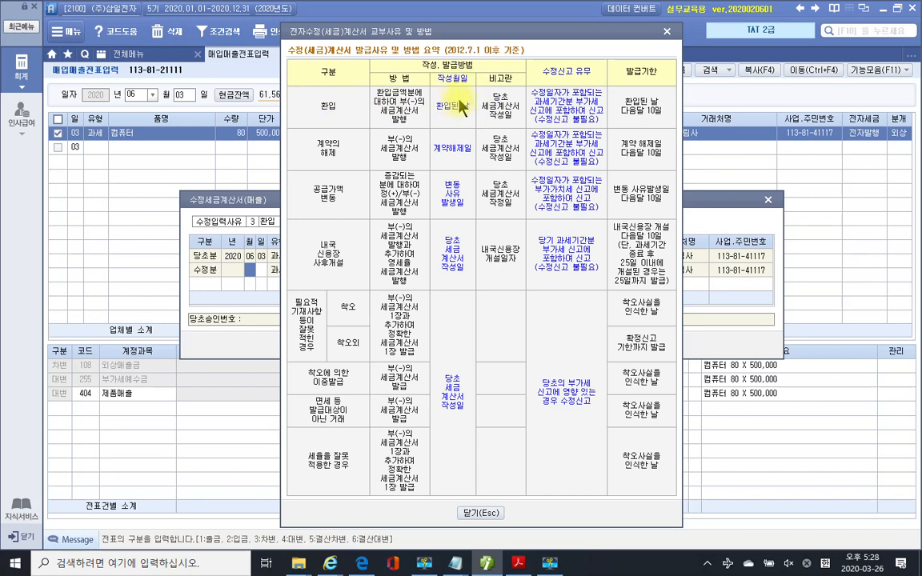
pyautogui.click(471, 516)
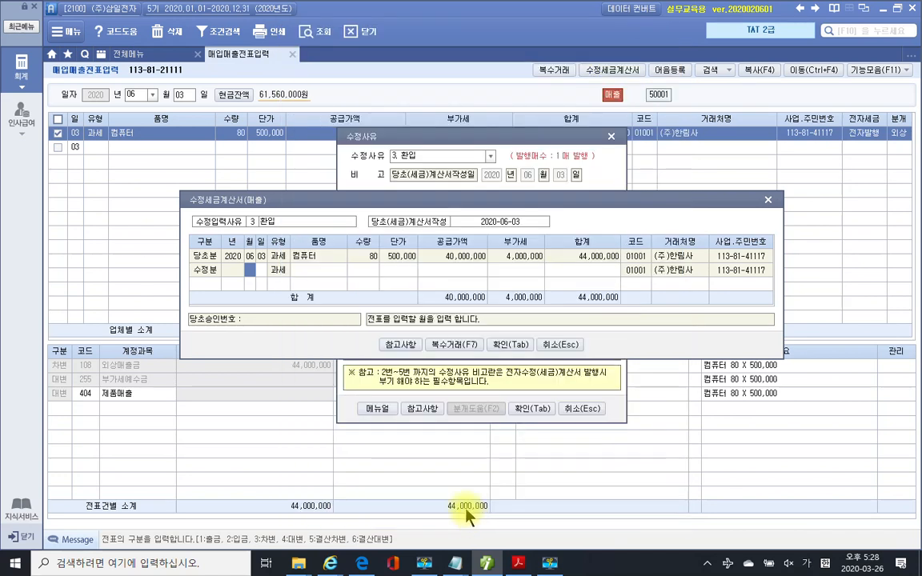
pyautogui.click(518, 563)
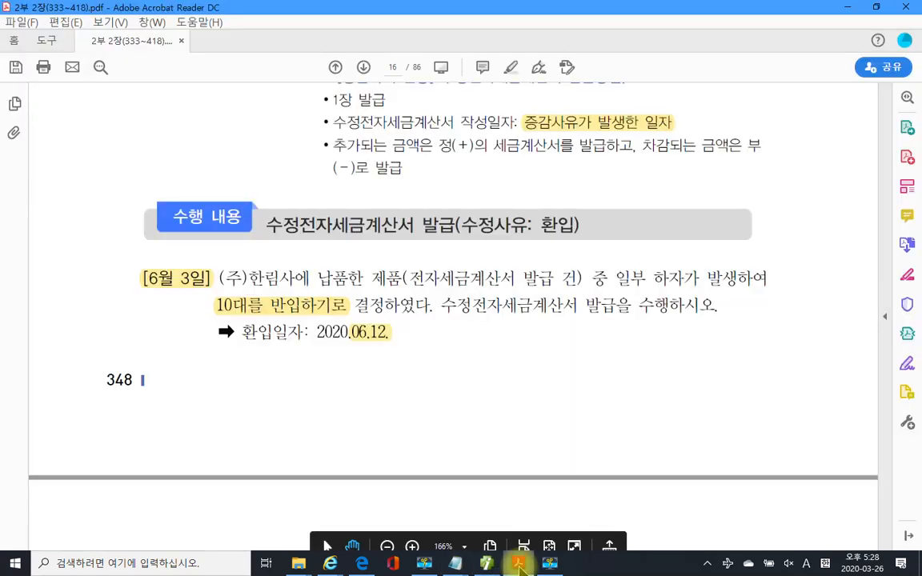
pyautogui.click(518, 563)
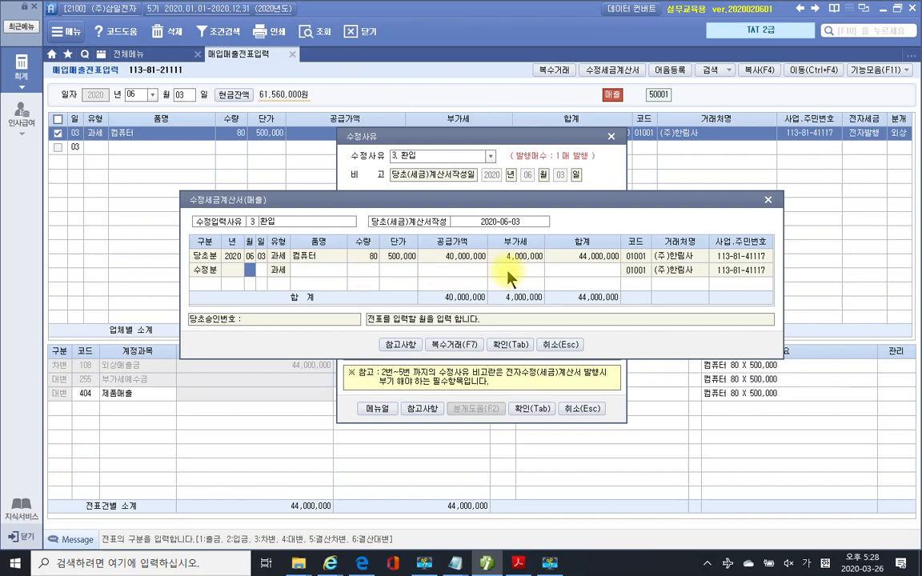
# Step: Date the revised line 06-12 and carry over the 과세 type and 컴퓨터 item
pyautogui.write('06')
pyautogui.press('Return')
pyautogui.write('12')
pyautogui.press('Return')
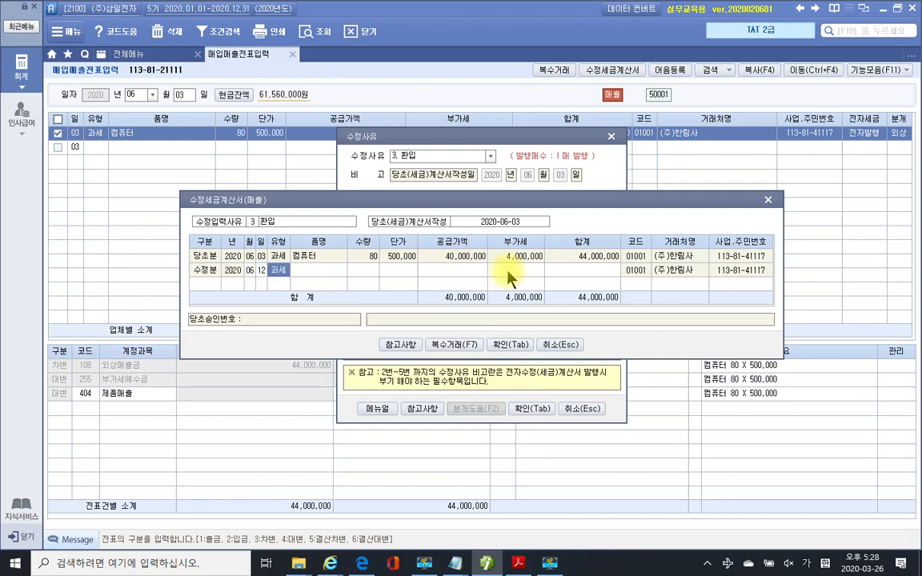
pyautogui.press('Return')
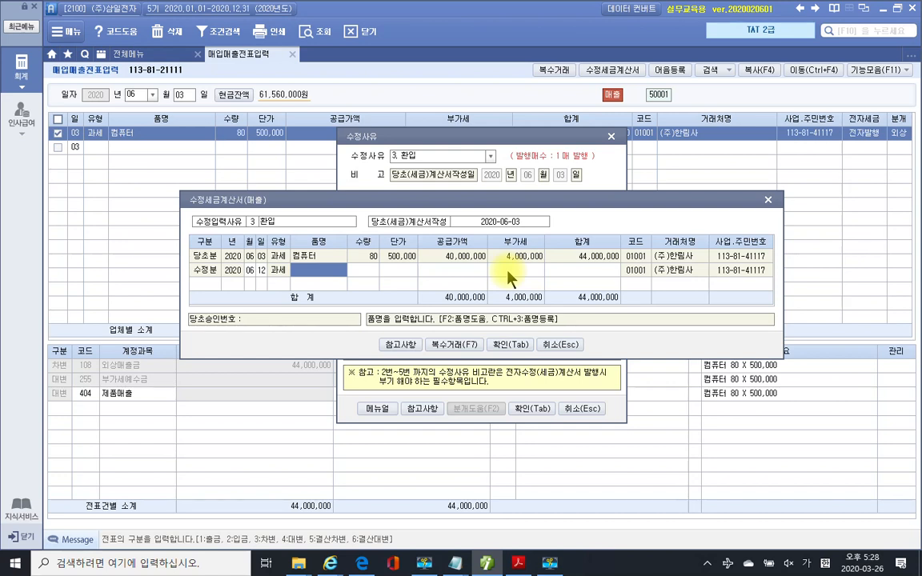
pyautogui.press('Return')
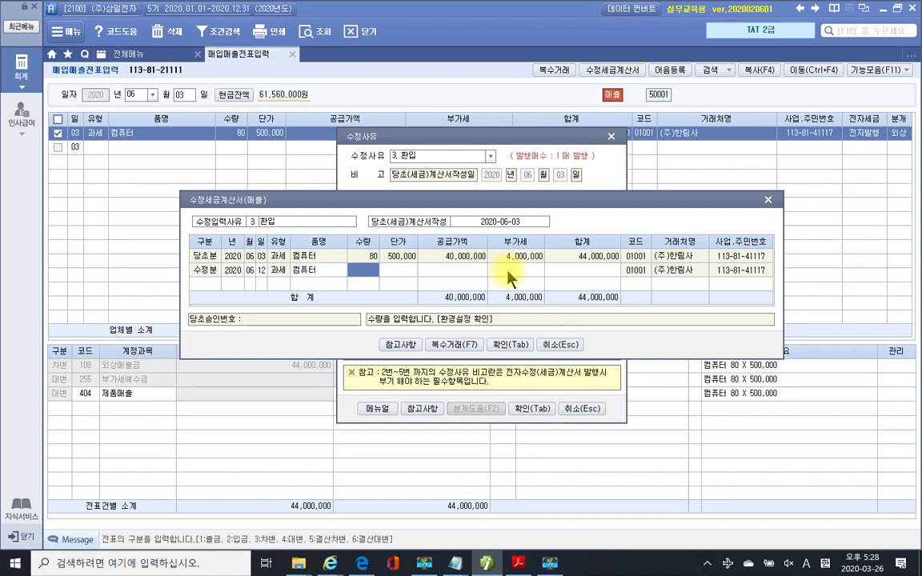
# Step: Enter quantity -10 at unit price 500,000 on the revised line and confirm the revised invoice
pyautogui.write('-10')
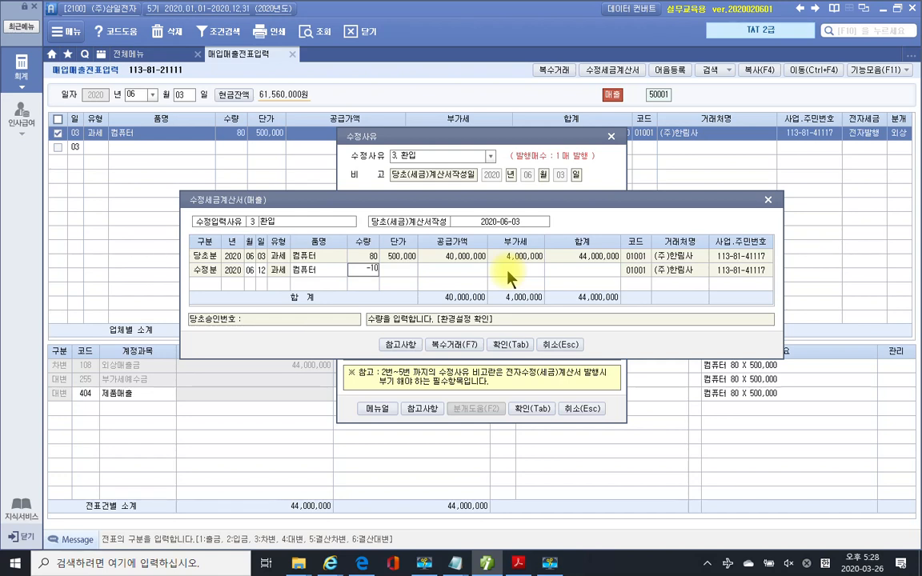
pyautogui.press('Return')
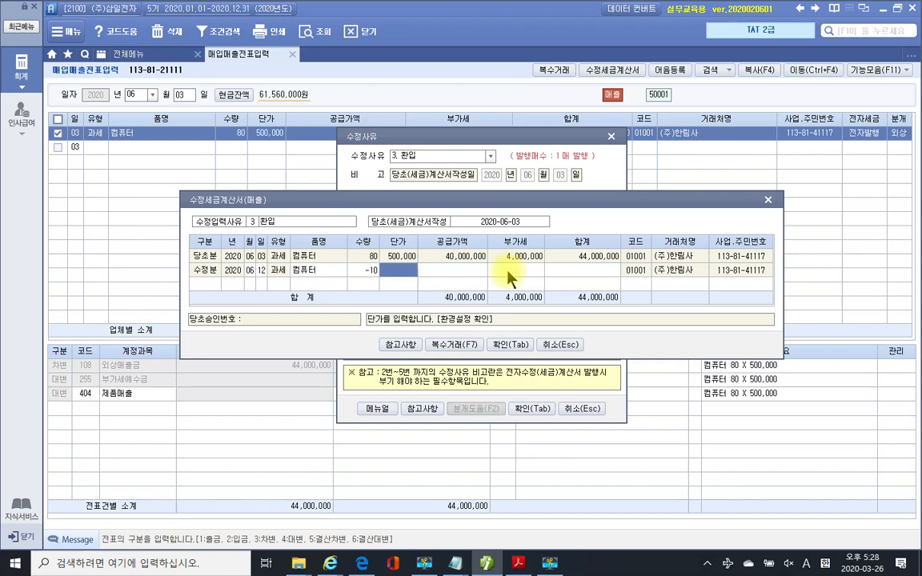
pyautogui.write('5000000')
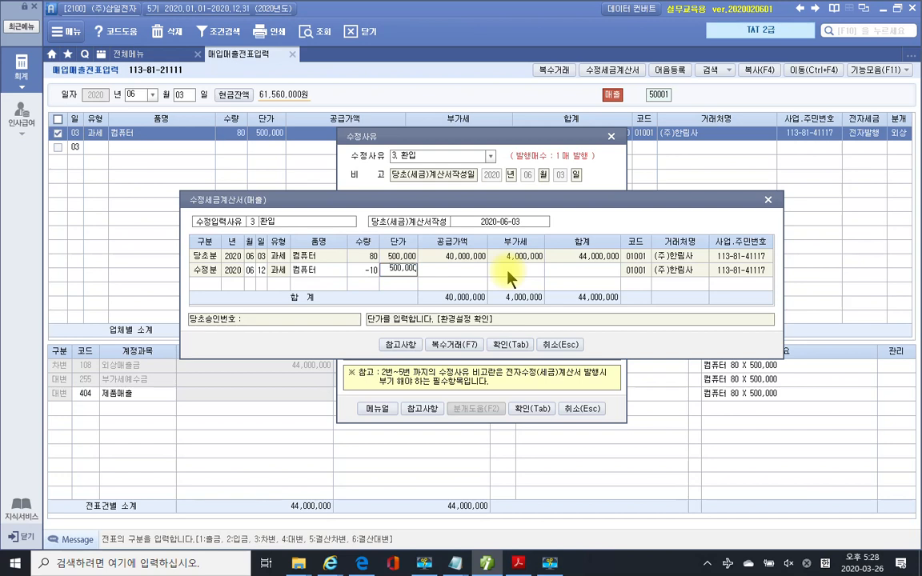
pyautogui.press('Return')
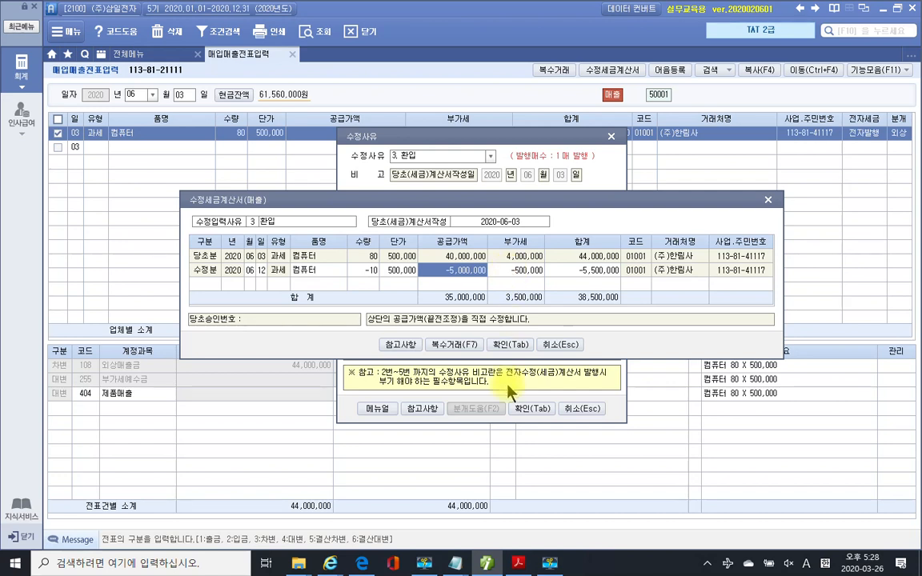
pyautogui.click(510, 346)
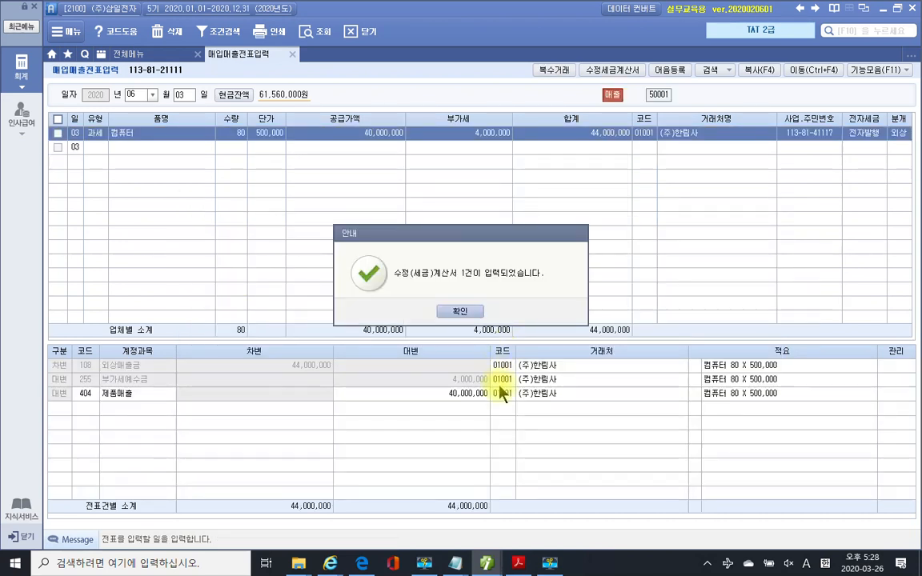
pyautogui.click(461, 312)
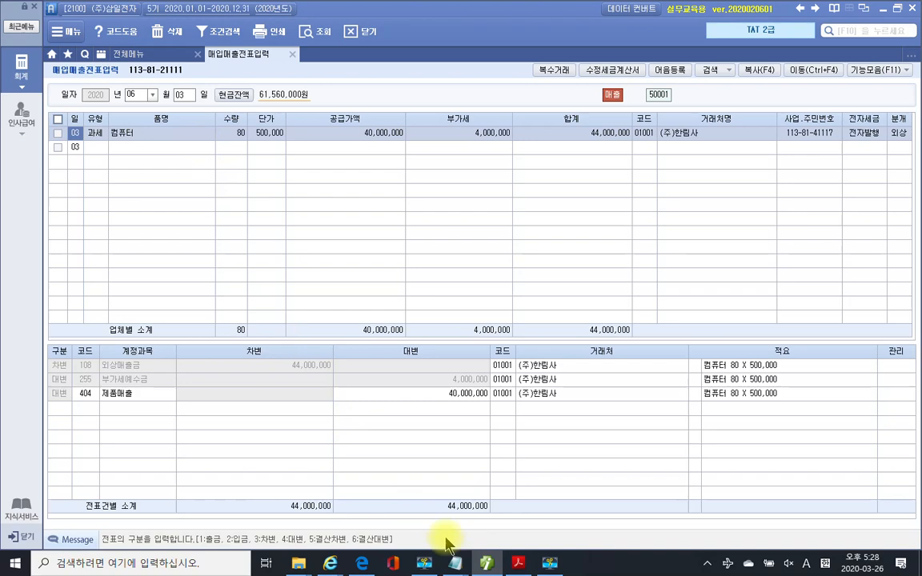
# Step: Load the vouchers for June 12 and display the return voucher's journal lines
pyautogui.moveTo(488, 565)
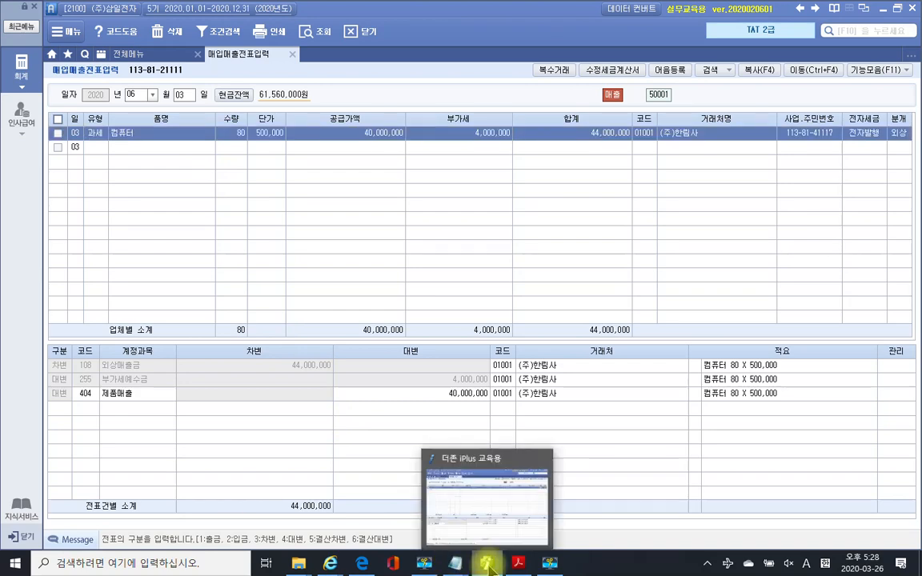
pyautogui.click(487, 564)
pyautogui.click(488, 564)
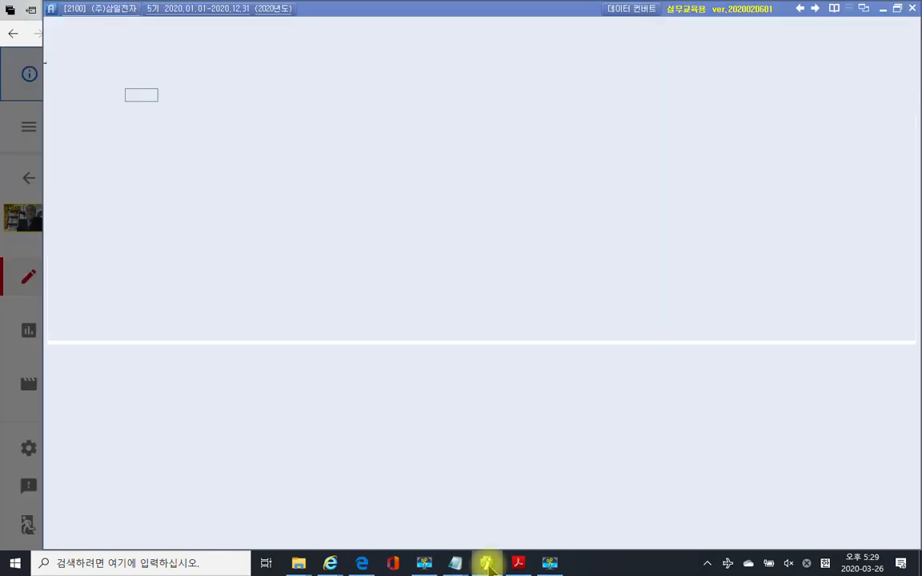
pyautogui.click(519, 564)
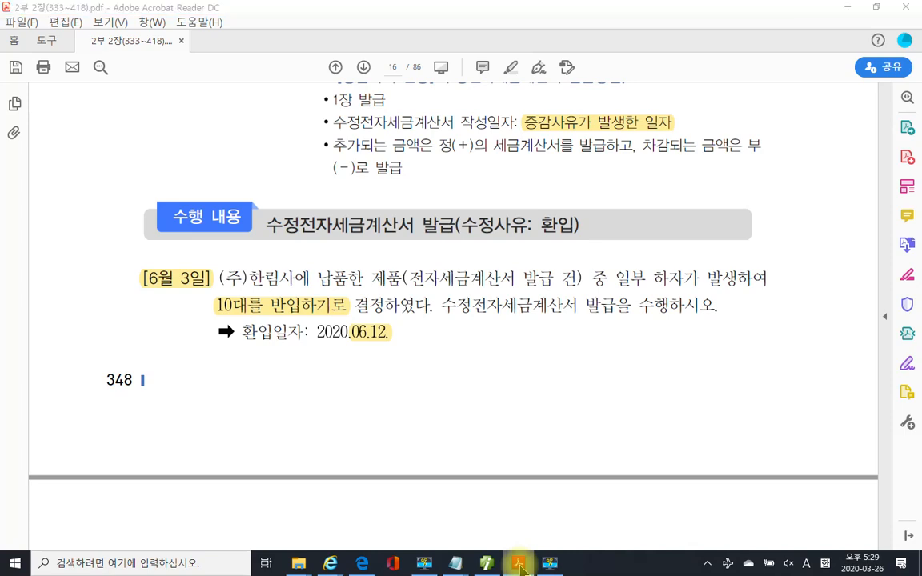
pyautogui.click(487, 564)
pyautogui.write('12')
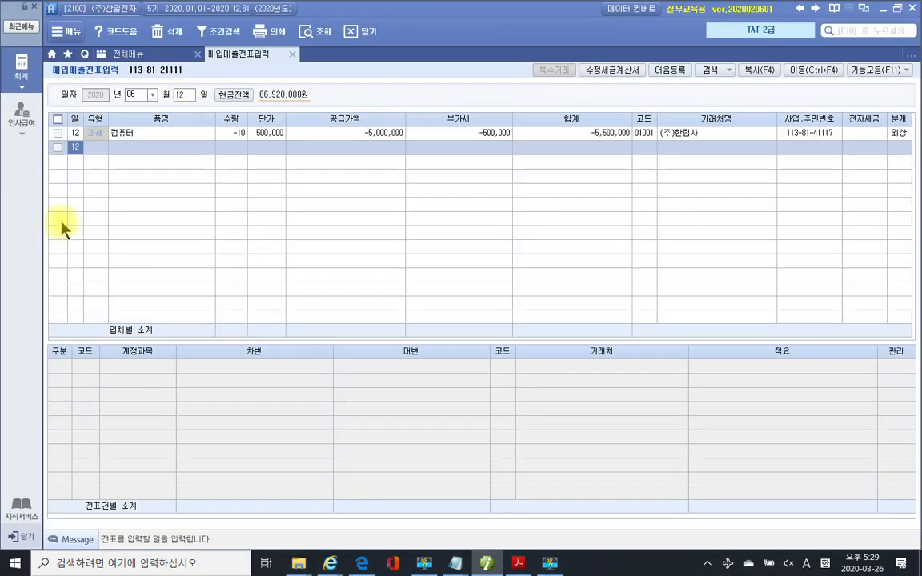
pyautogui.click(899, 133)
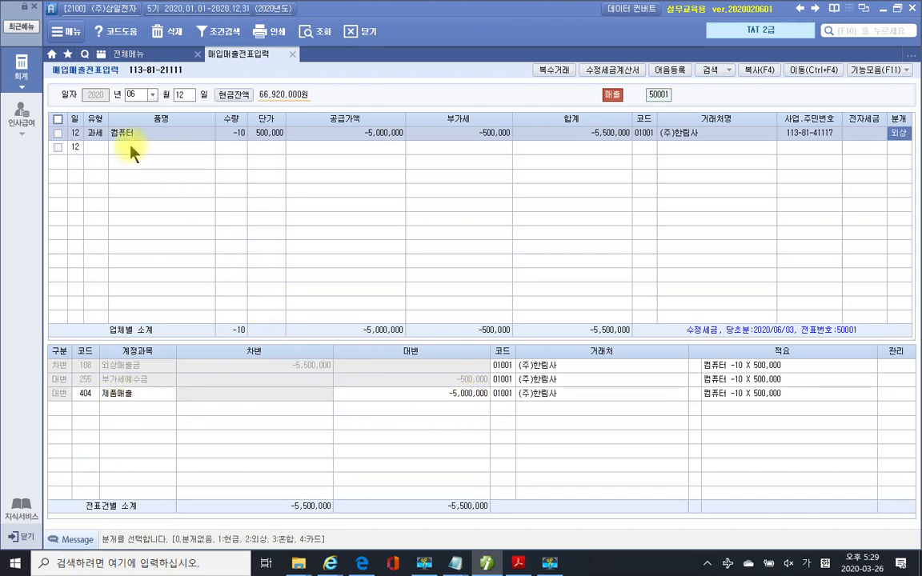
# Step: Open 전자세금계산서 발행 및 내역관리 and query the period 06-12 to 06-12
pyautogui.click(124, 56)
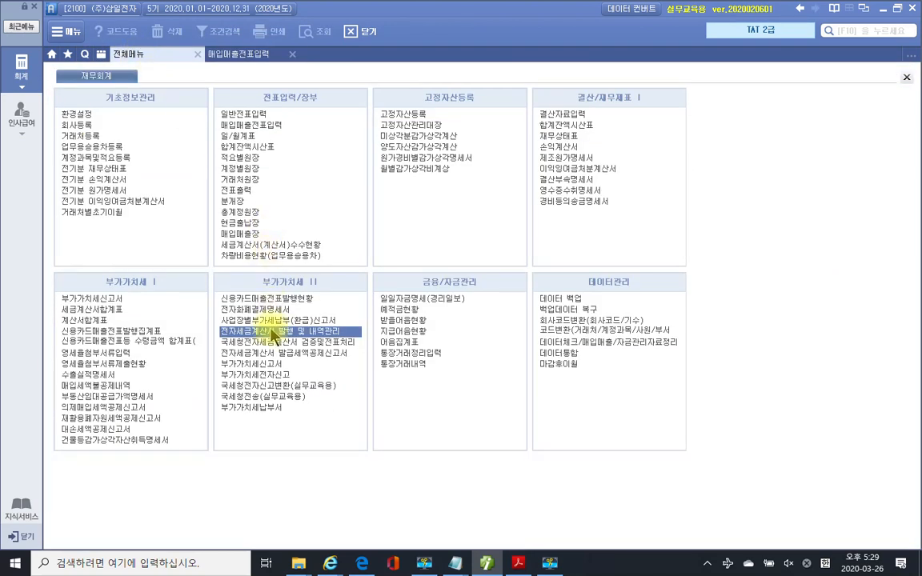
pyautogui.click(268, 328)
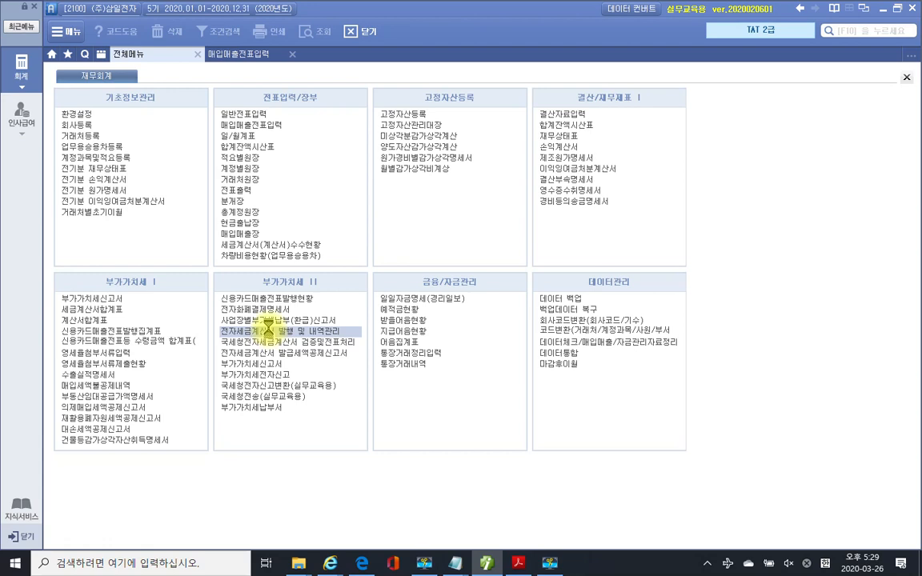
pyautogui.write('06120612')
pyautogui.press('Return')
pyautogui.press('Return')
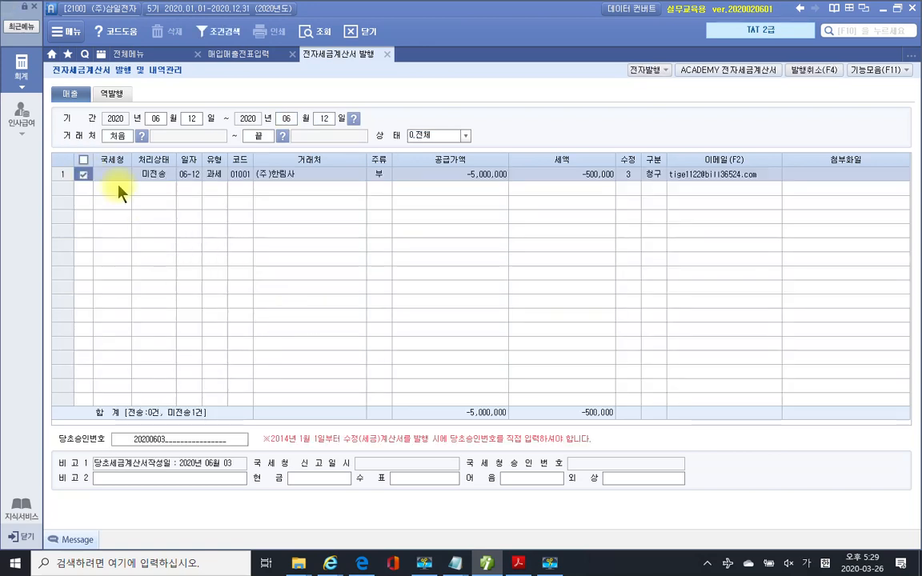
# Step: Issue the selected June 12 revised electronic tax invoice to (주)한림사
pyautogui.click(650, 73)
pyautogui.click(469, 343)
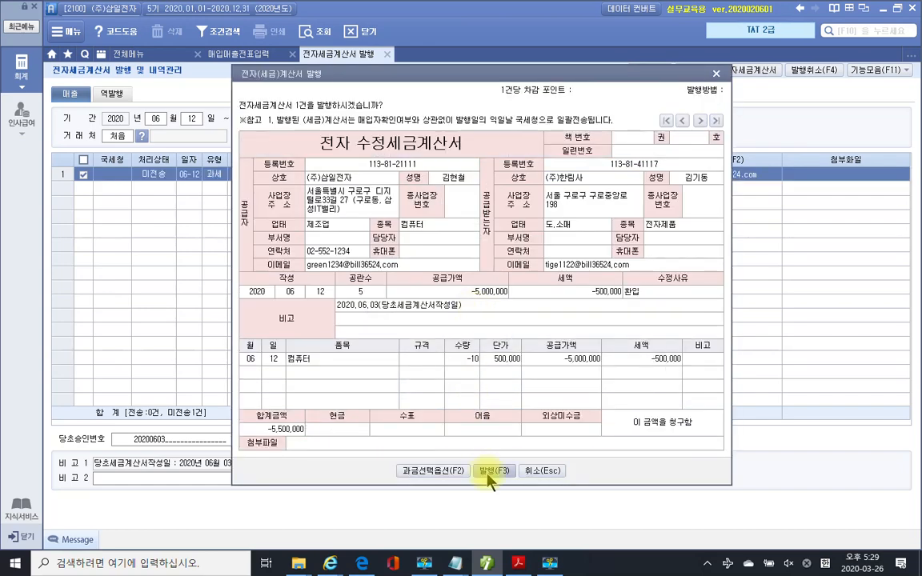
pyautogui.click(491, 472)
pyautogui.click(461, 311)
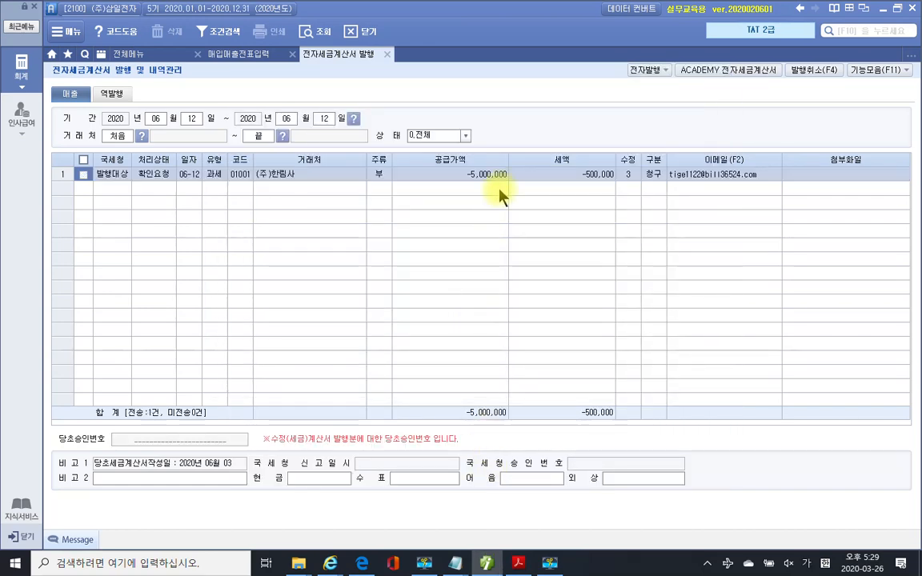
# Step: Transmit the June 12 revised invoice through the ACADEMY e-invoice portal and close the issuance screen
pyautogui.click(694, 71)
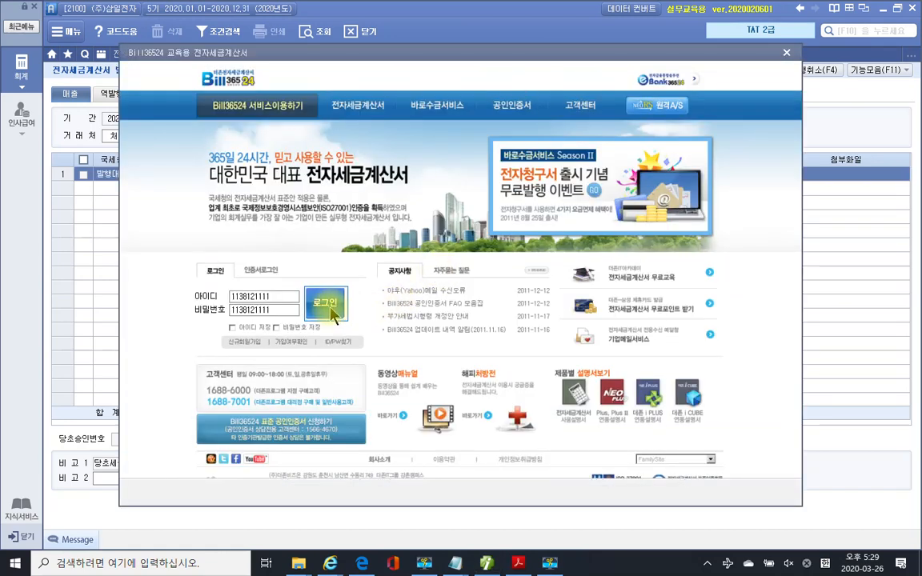
pyautogui.click(324, 303)
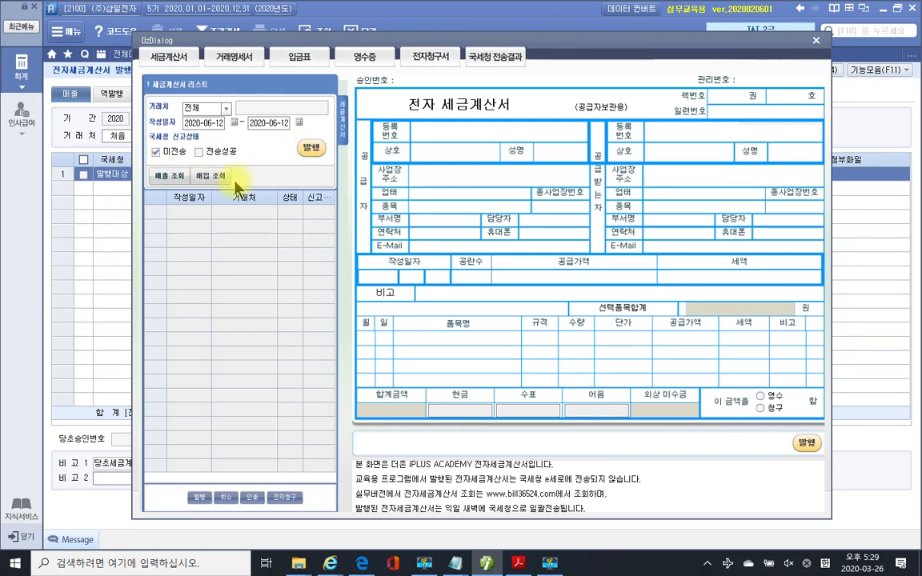
pyautogui.click(164, 176)
pyautogui.click(311, 149)
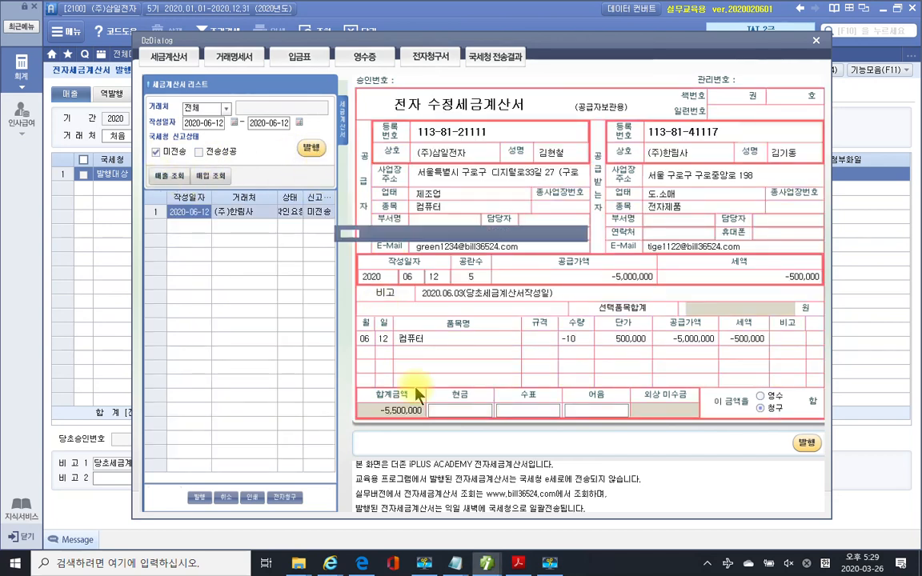
pyautogui.click(460, 314)
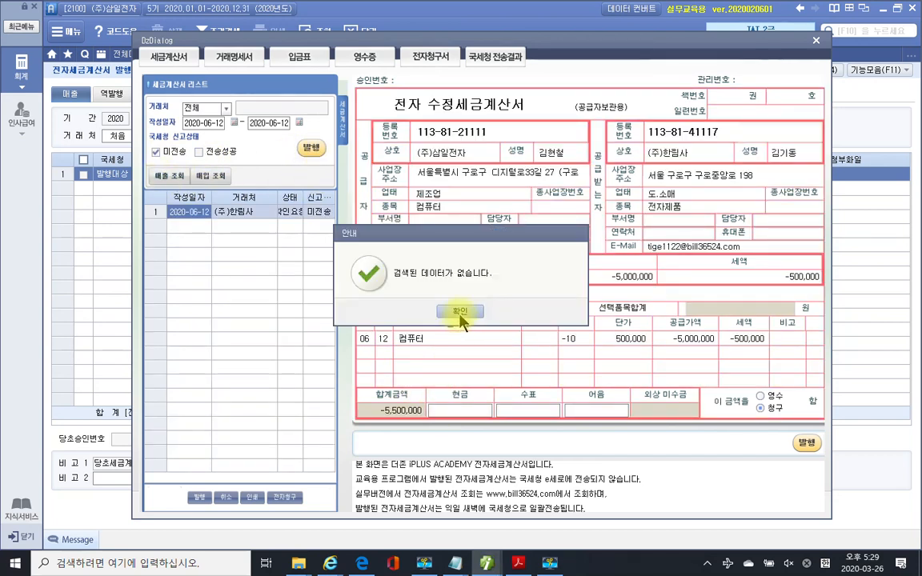
pyautogui.click(460, 314)
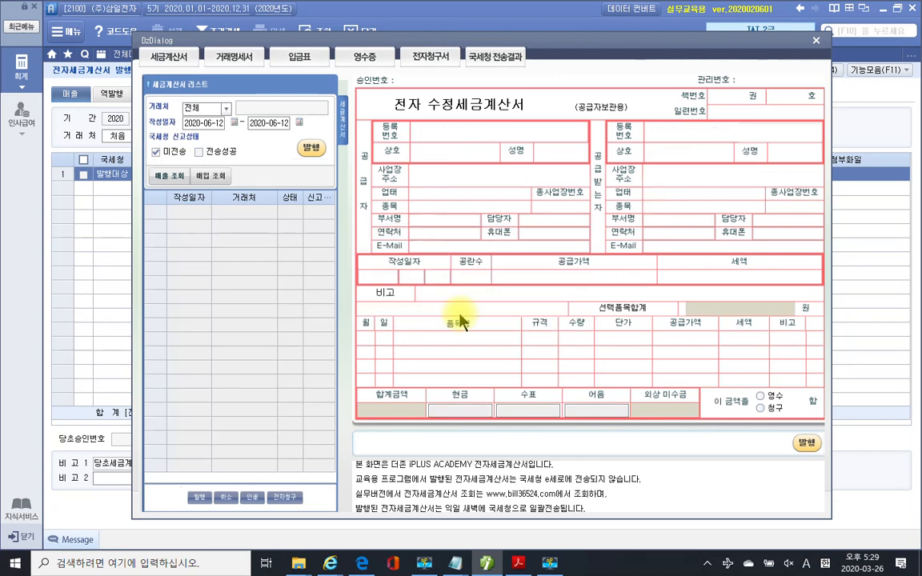
pyautogui.click(816, 40)
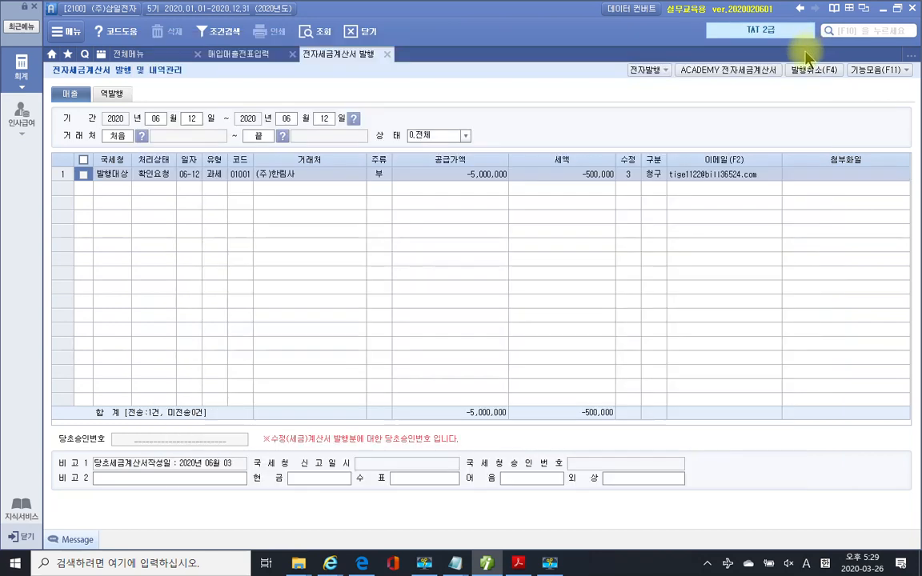
pyautogui.click(388, 54)
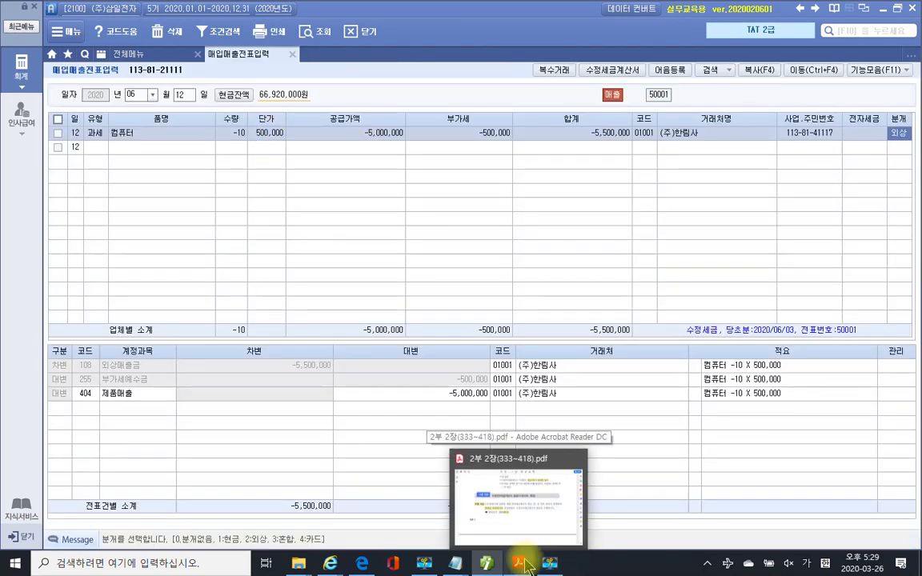
# Step: Refresh the June 12 voucher list and review the textbook's solution steps for the 환입 revised invoice in the PDF
pyautogui.click(318, 32)
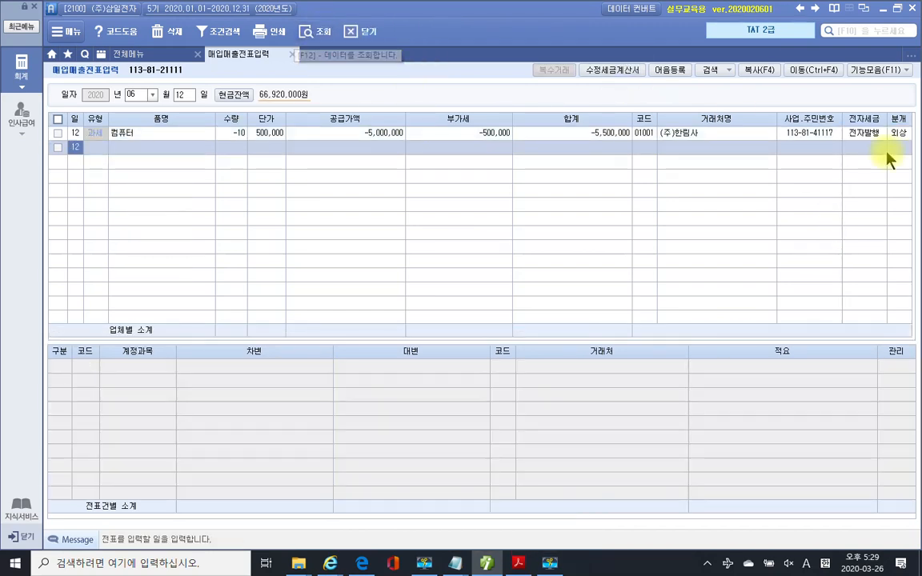
pyautogui.click(518, 564)
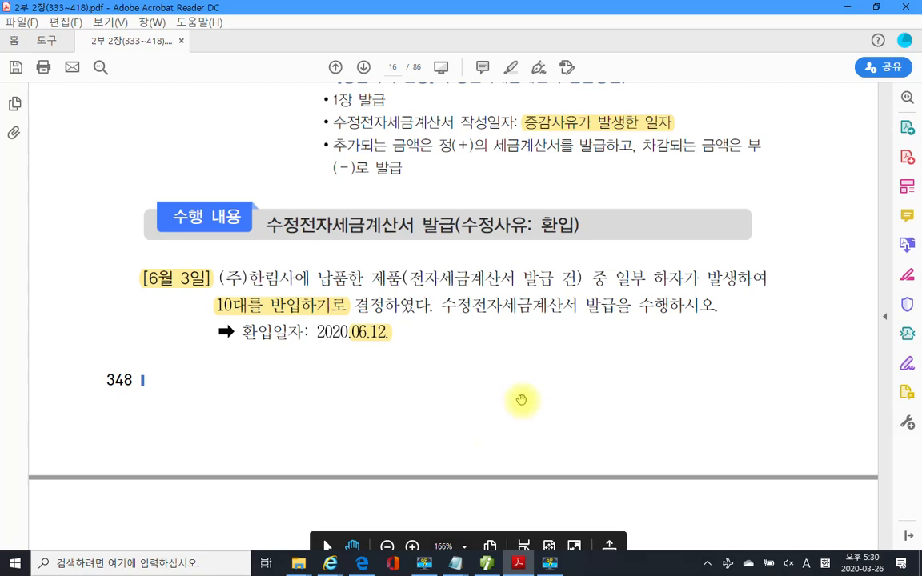
pyautogui.scroll(-3, 472, 389)
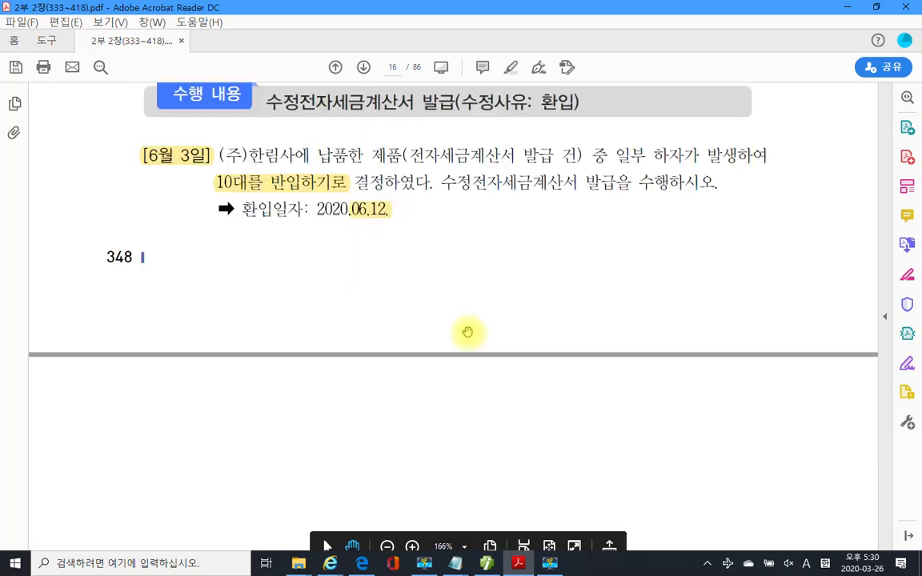
pyautogui.scroll(-2, 457, 346)
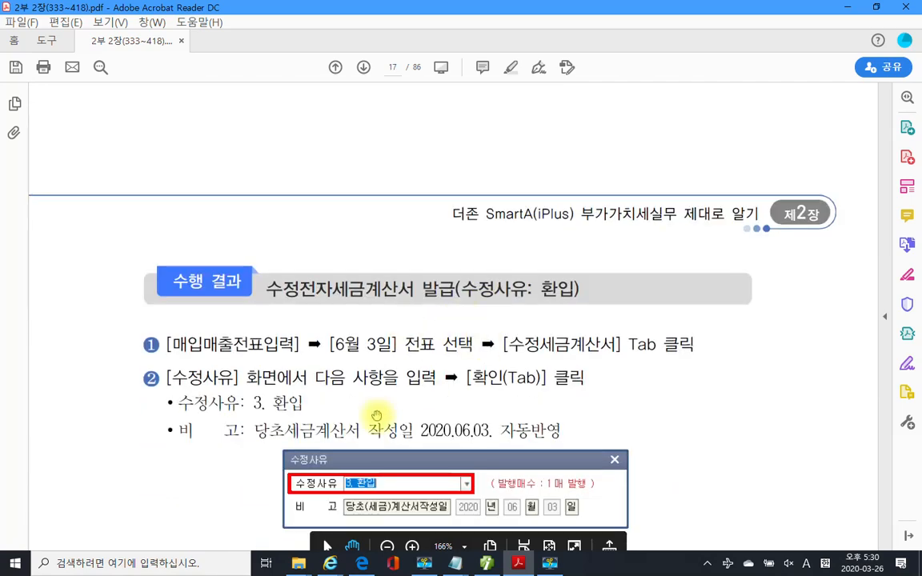
pyautogui.scroll(-1, 361, 297)
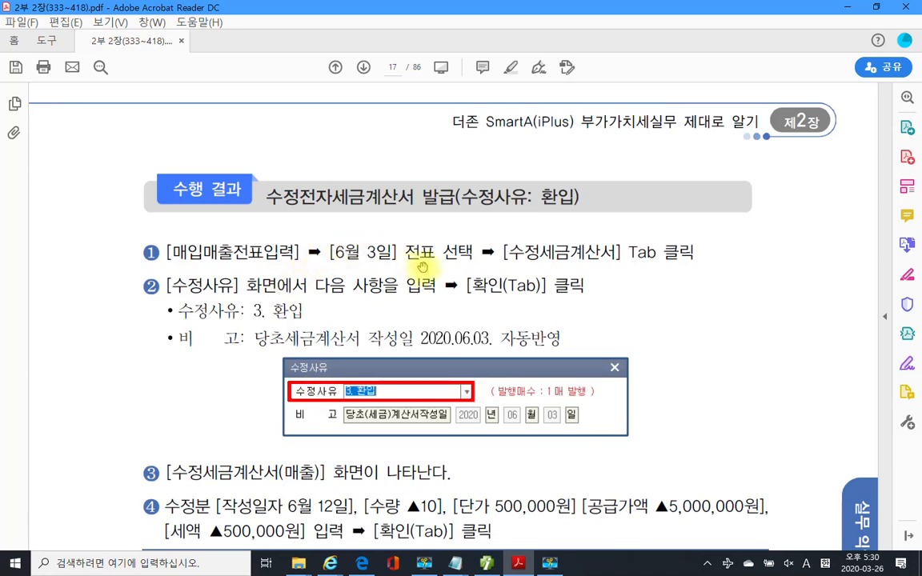
pyautogui.scroll(-1, 401, 243)
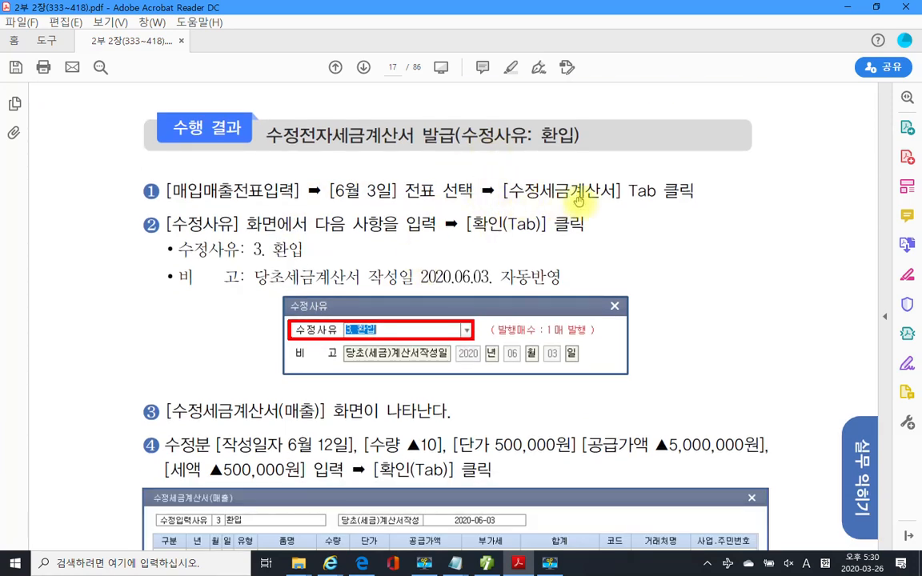
pyautogui.scroll(-1, 232, 242)
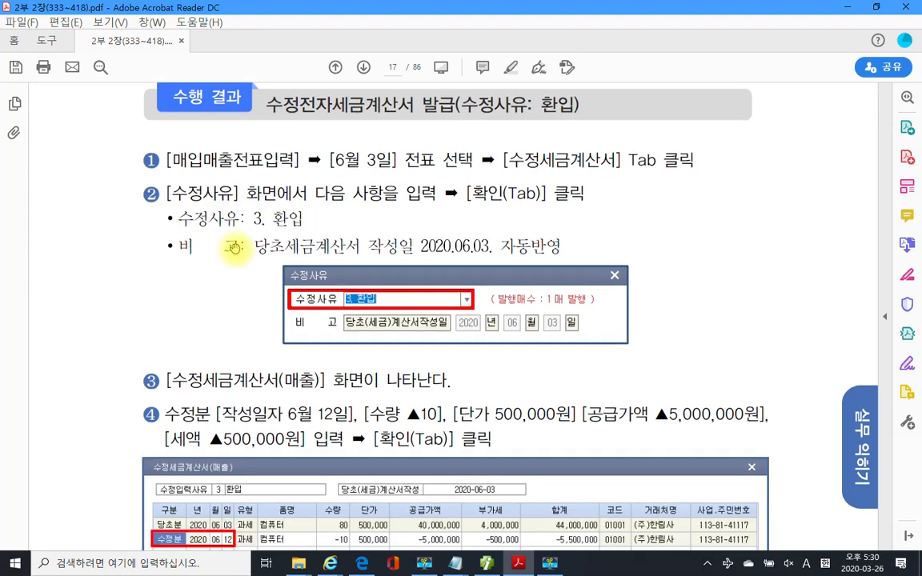
pyautogui.scroll(-1, 280, 193)
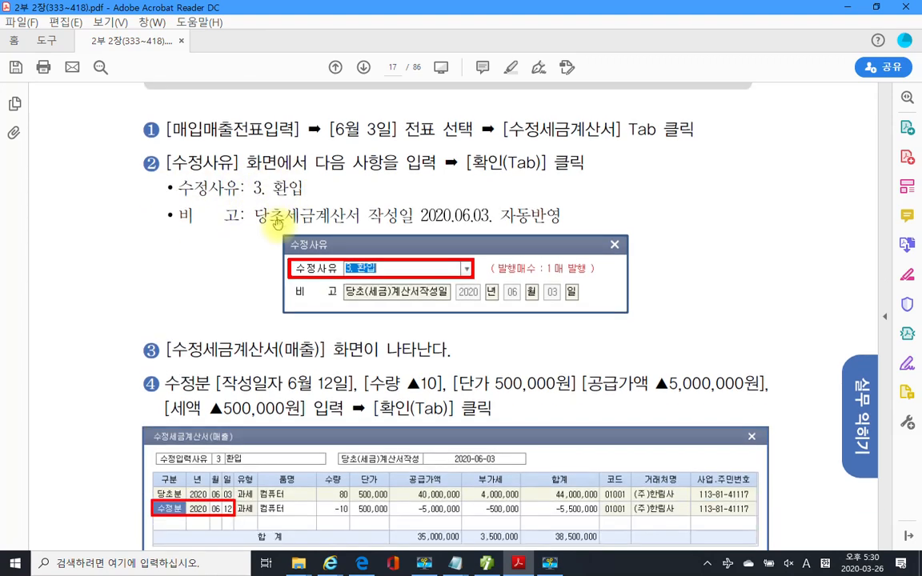
pyautogui.scroll(-3, 258, 335)
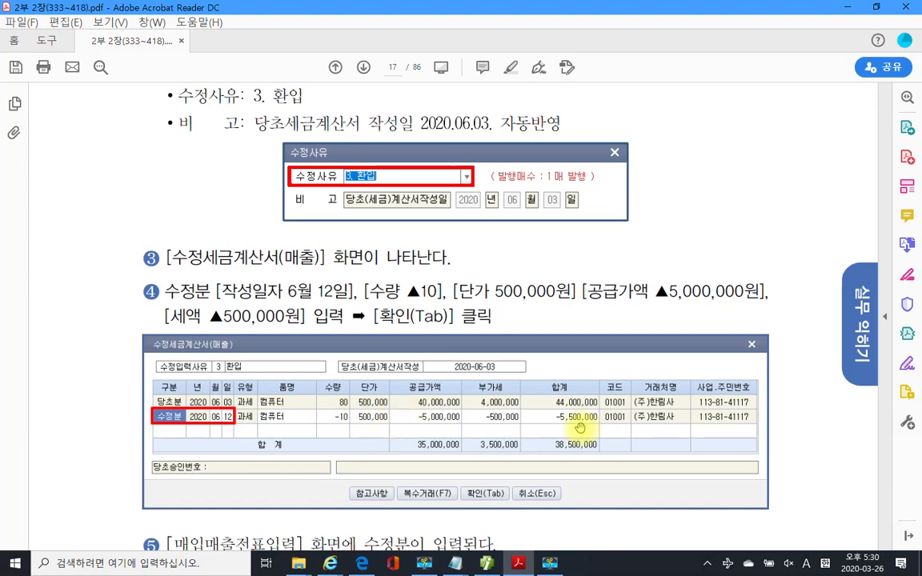
pyautogui.scroll(-2, 526, 448)
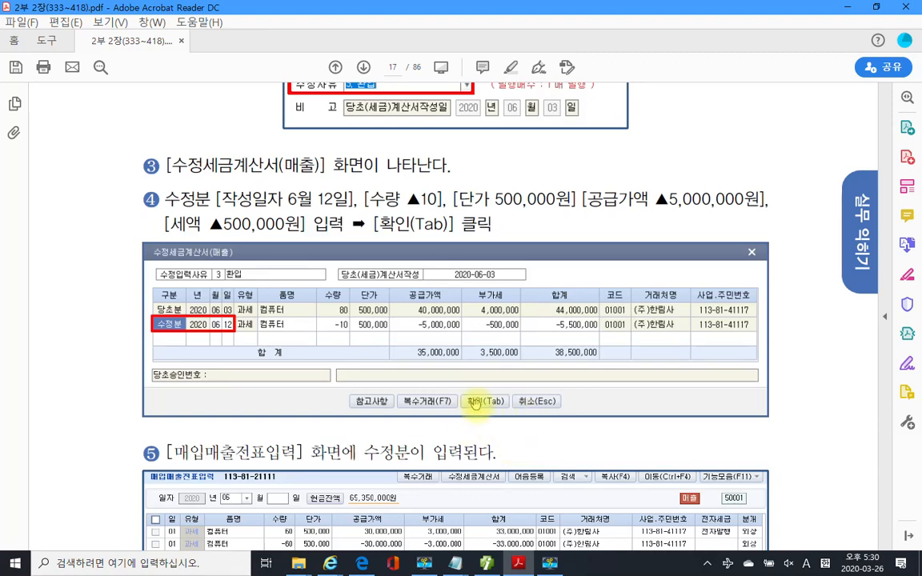
pyautogui.scroll(-1, 502, 415)
pyautogui.scroll(-3, 502, 415)
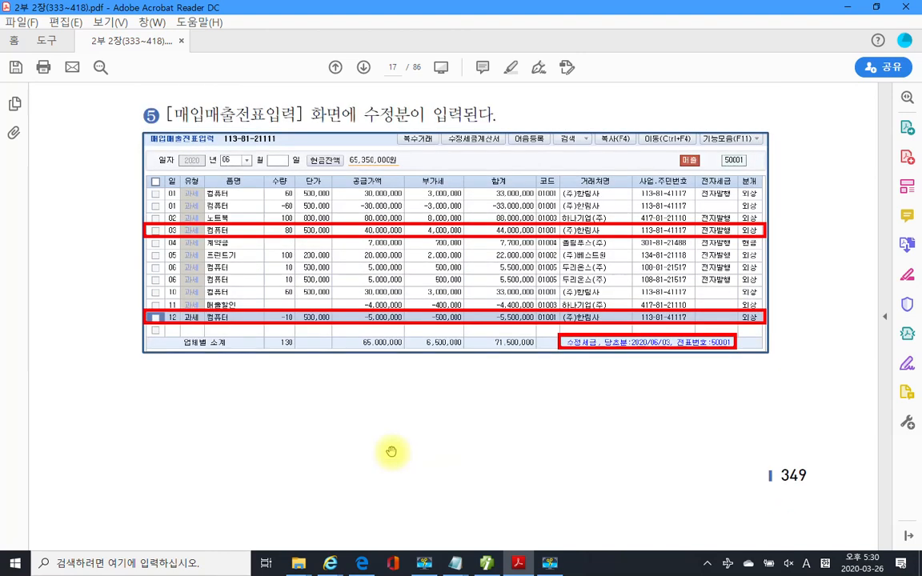
pyautogui.scroll(-8, 392, 448)
pyautogui.scroll(-5, 392, 452)
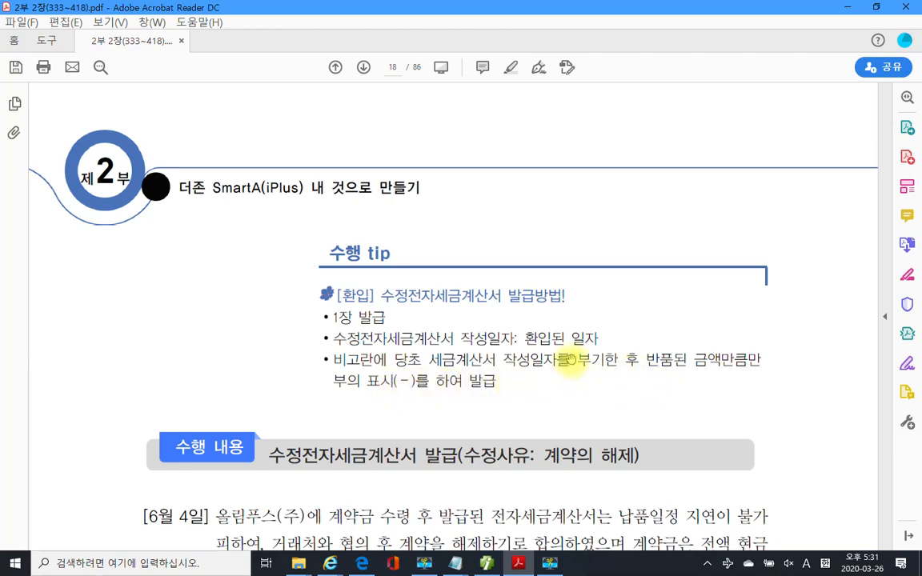
# Step: Read the textbook's June 4 contract-cancellation (계약의 해제) exercise for 올림푸스(주) and its tips
pyautogui.moveTo(572, 361); pyautogui.dragTo(619, 361)
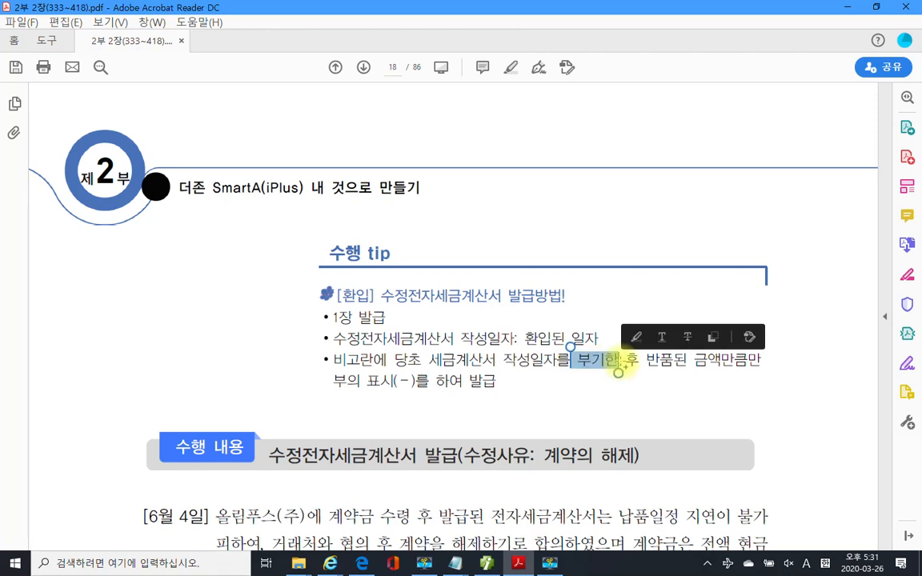
pyautogui.click(570, 378)
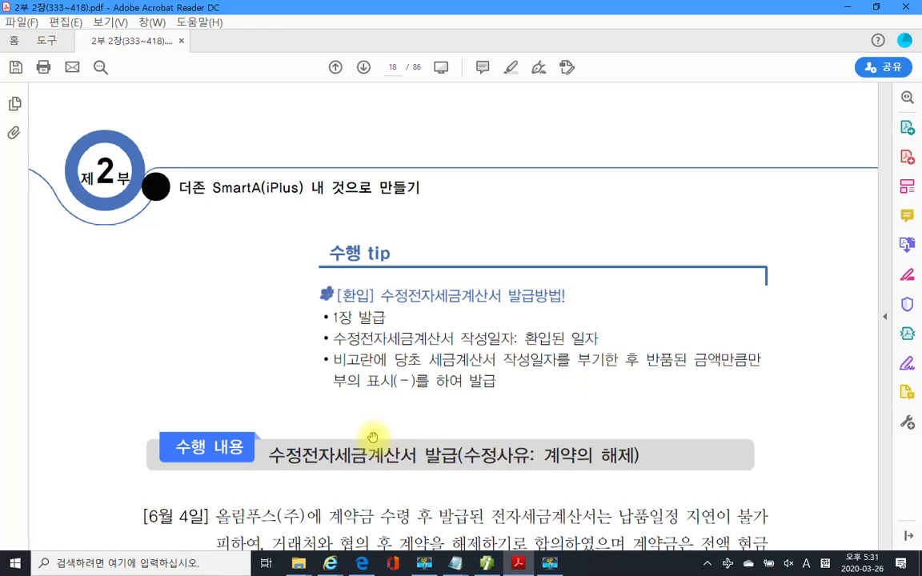
pyautogui.scroll(-10, 373, 437)
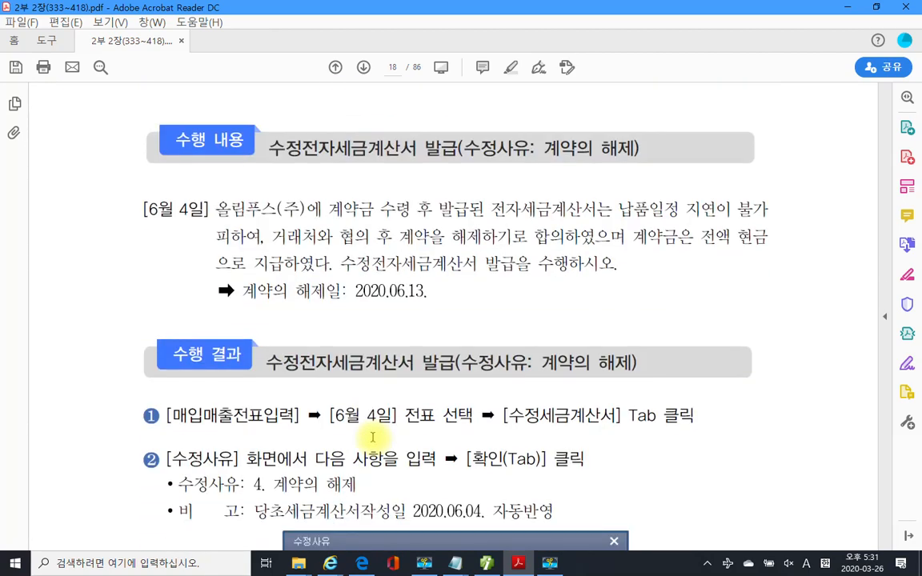
pyautogui.moveTo(123, 192); pyautogui.dragTo(208, 227)
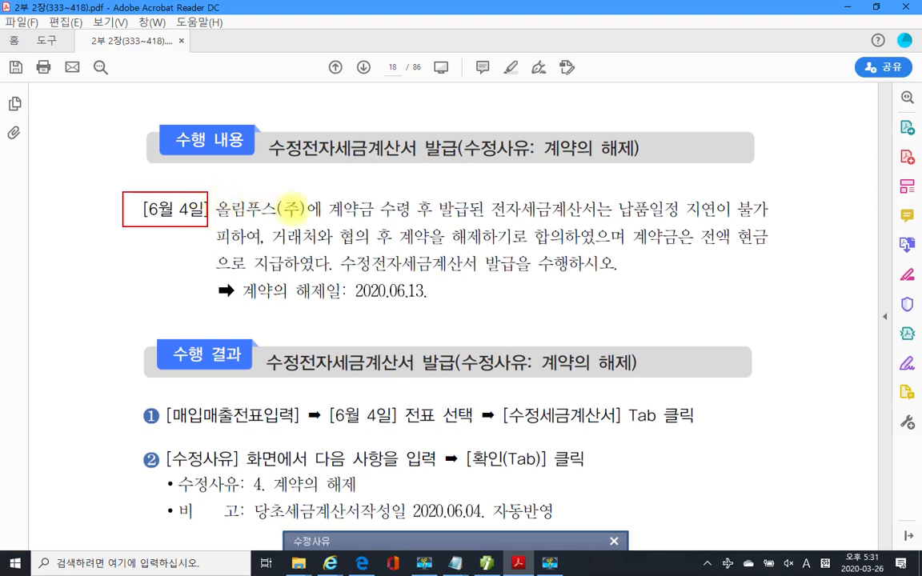
pyautogui.moveTo(346, 301); pyautogui.dragTo(426, 304)
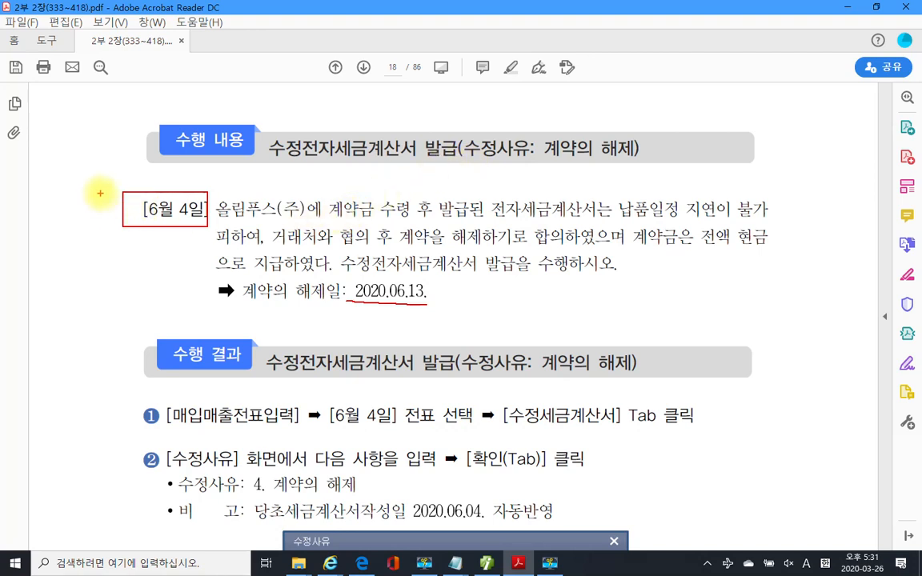
pyautogui.moveTo(119, 196); pyautogui.dragTo(141, 184)
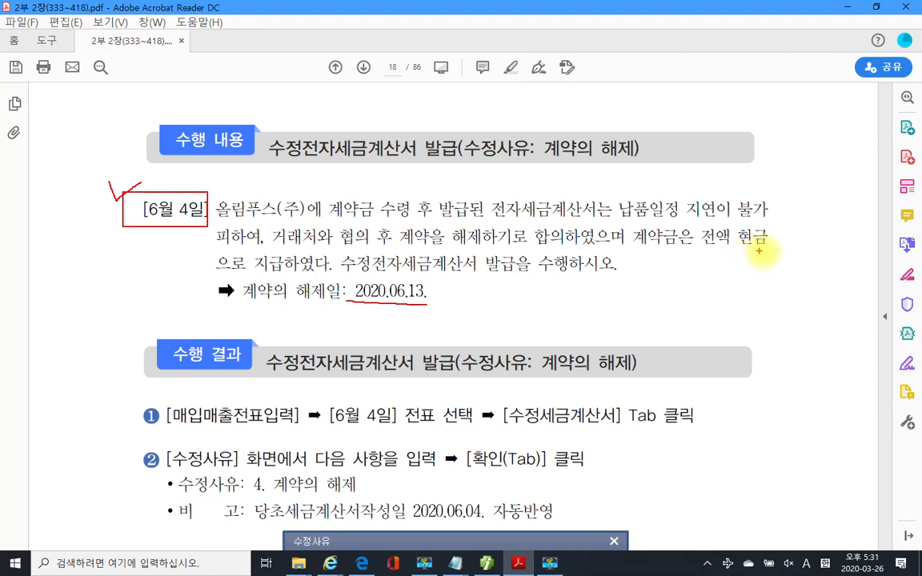
pyautogui.moveTo(767, 250)
pyautogui.mouseDown()
pyautogui.moveTo(635, 230)
pyautogui.moveTo(659, 216)
pyautogui.moveTo(768, 227)
pyautogui.moveTo(780, 245)
pyautogui.mouseUp()
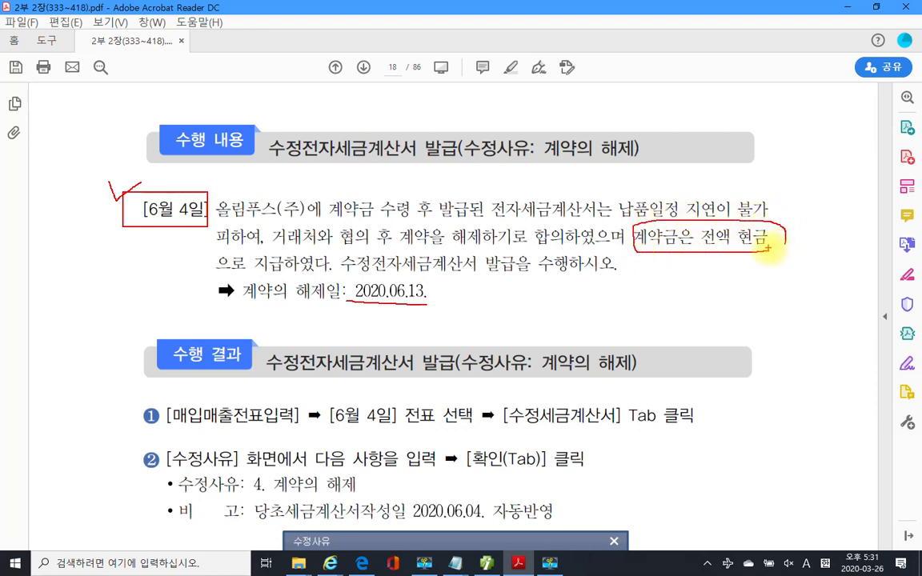
pyautogui.moveTo(173, 183); pyautogui.dragTo(183, 183)
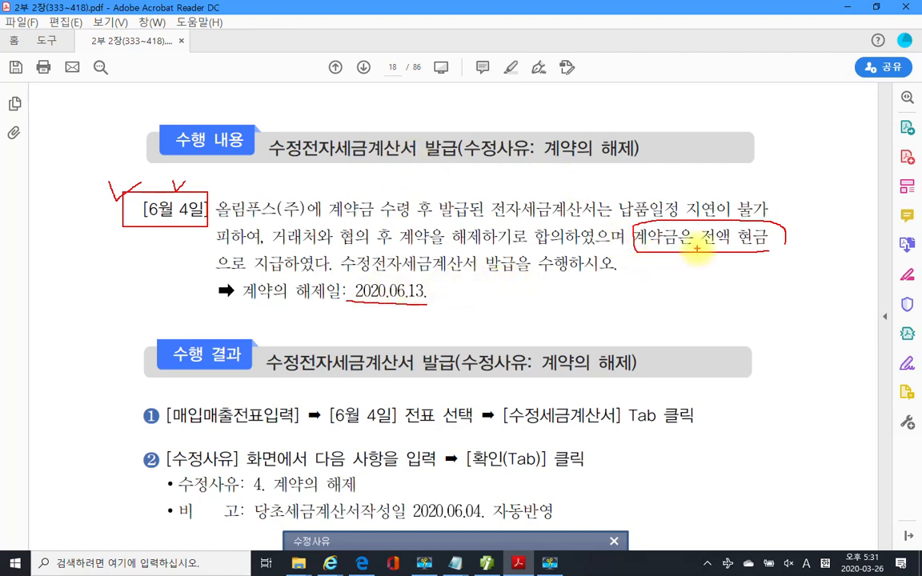
pyautogui.moveTo(698, 246); pyautogui.dragTo(727, 240)
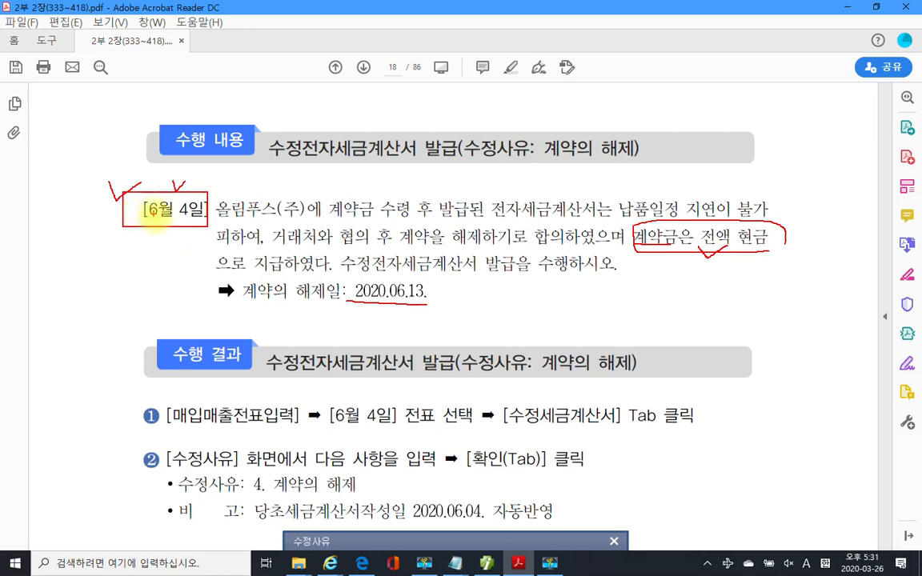
pyautogui.press('Escape')
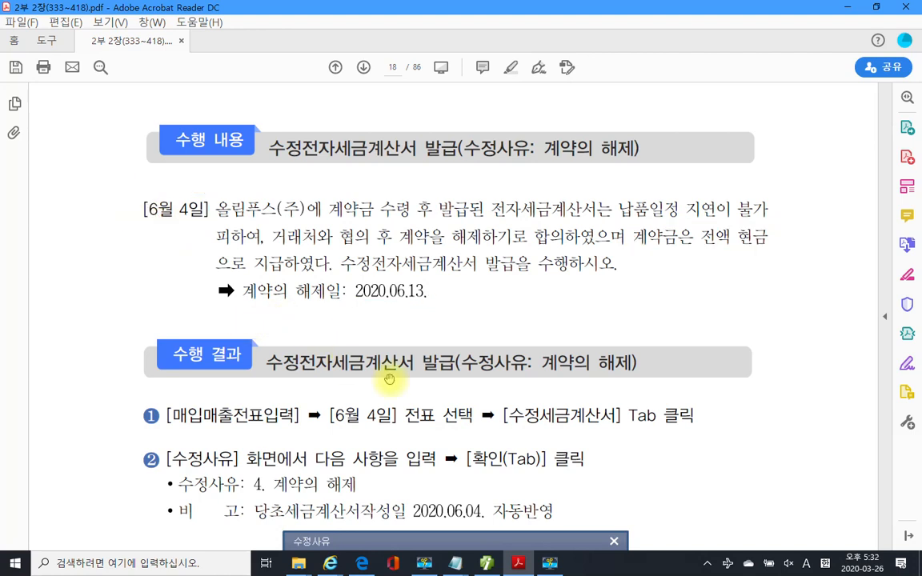
# Step: Load the vouchers for June 4 and display the 올림푸스(주) 계약금 voucher's journal lines
pyautogui.click(486, 562)
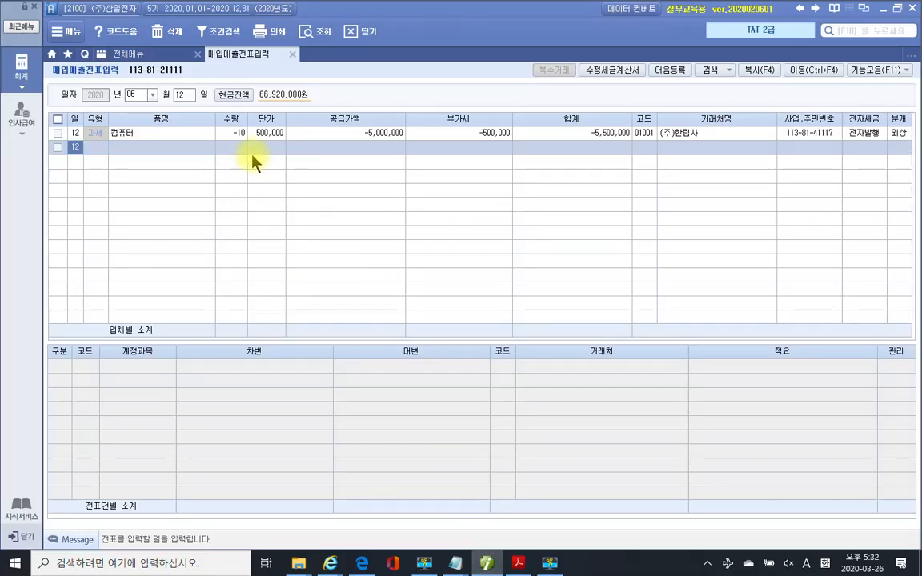
pyautogui.click(183, 95)
pyautogui.write('4')
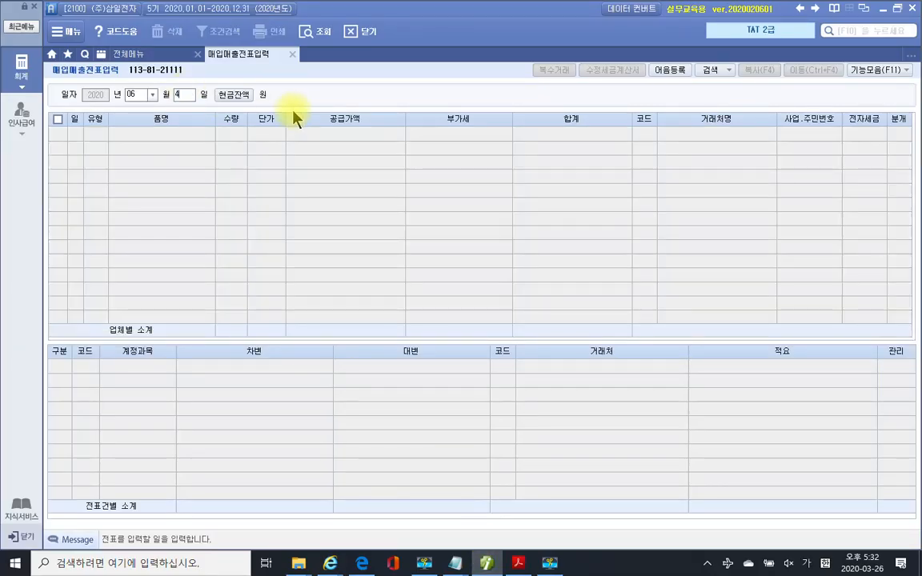
pyautogui.press('Return')
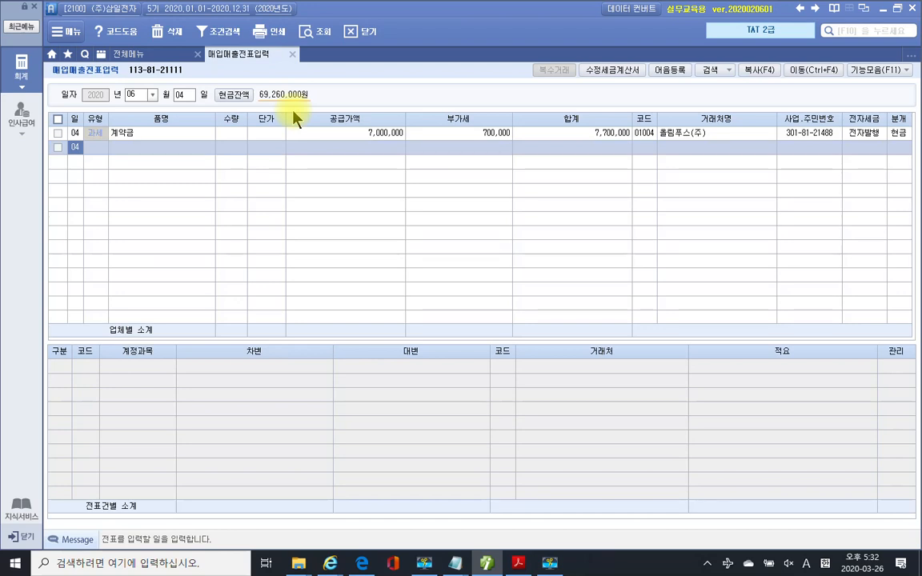
pyautogui.click(128, 138)
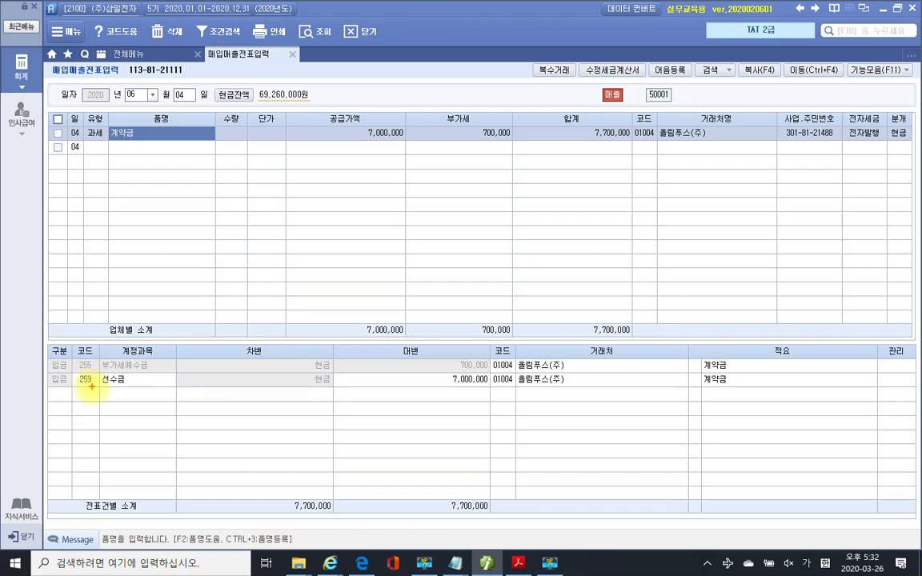
pyautogui.moveTo(102, 389); pyautogui.dragTo(133, 390)
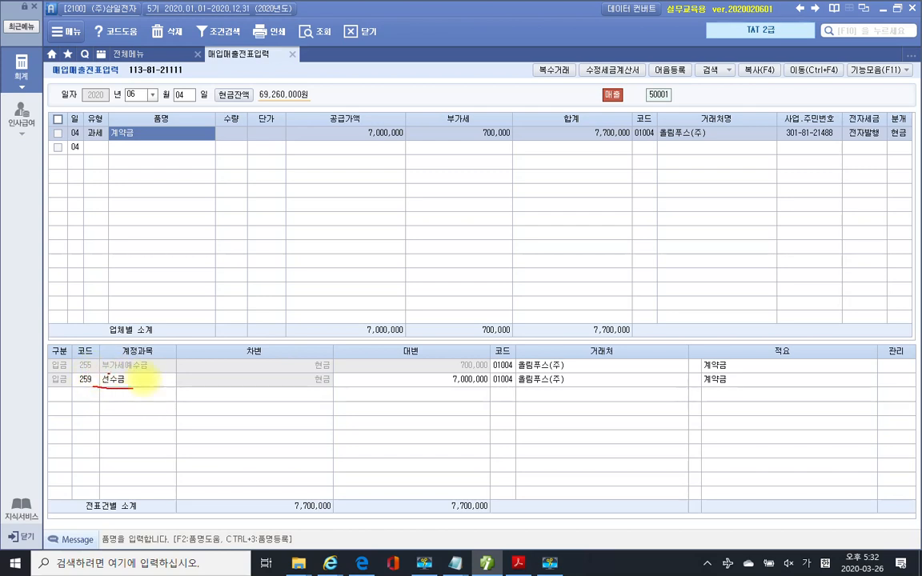
pyautogui.moveTo(395, 388); pyautogui.dragTo(500, 388)
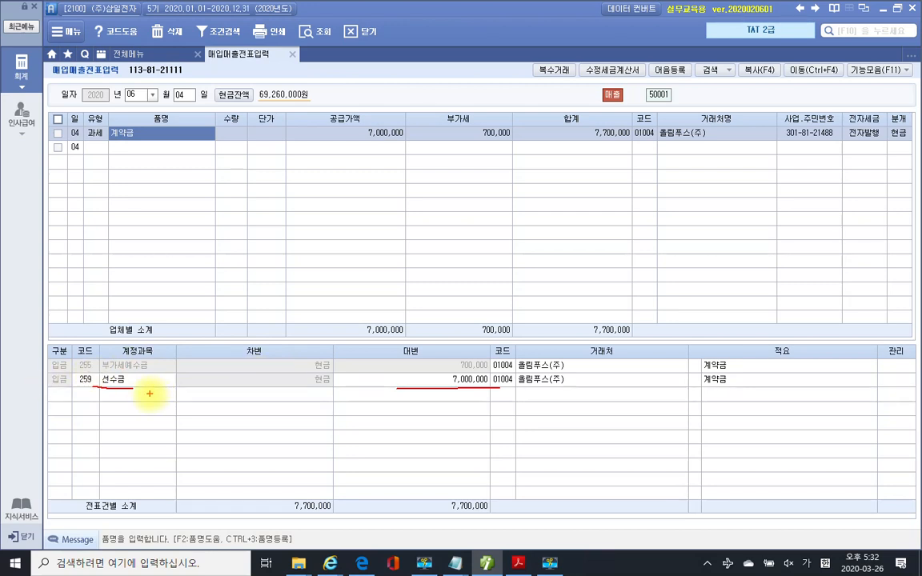
pyautogui.press('Escape')
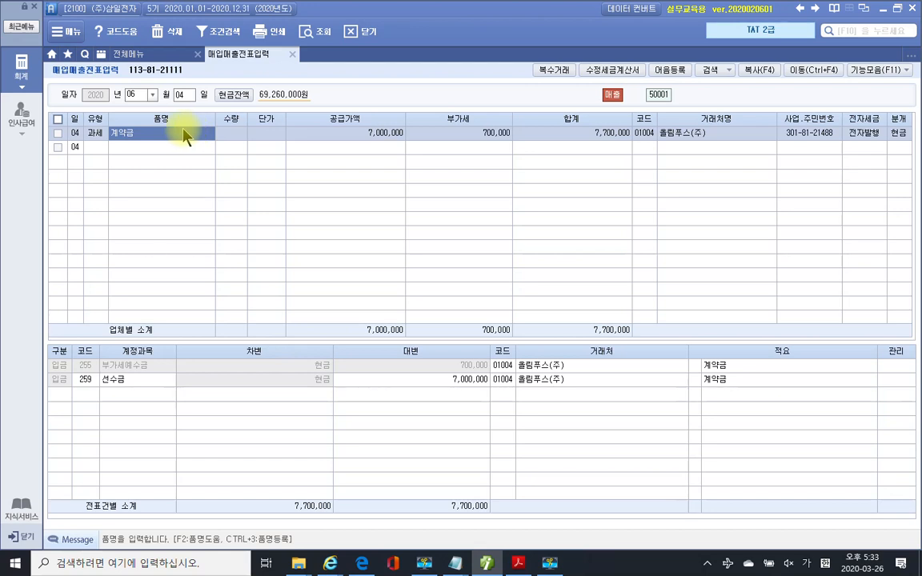
# Step: Start a revised tax invoice for the June 4 올림푸스(주) voucher with the reason 4. 계약의 해제
pyautogui.click(58, 134)
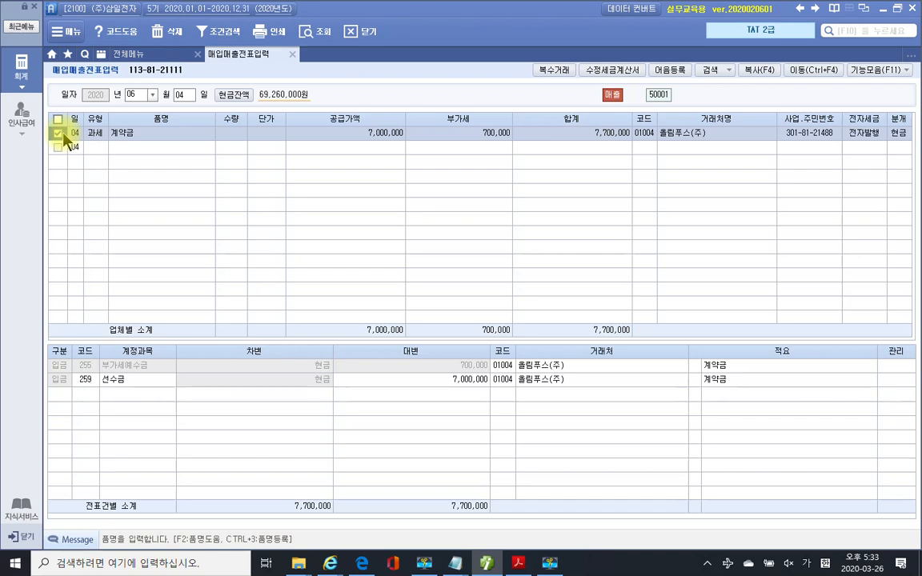
pyautogui.click(599, 67)
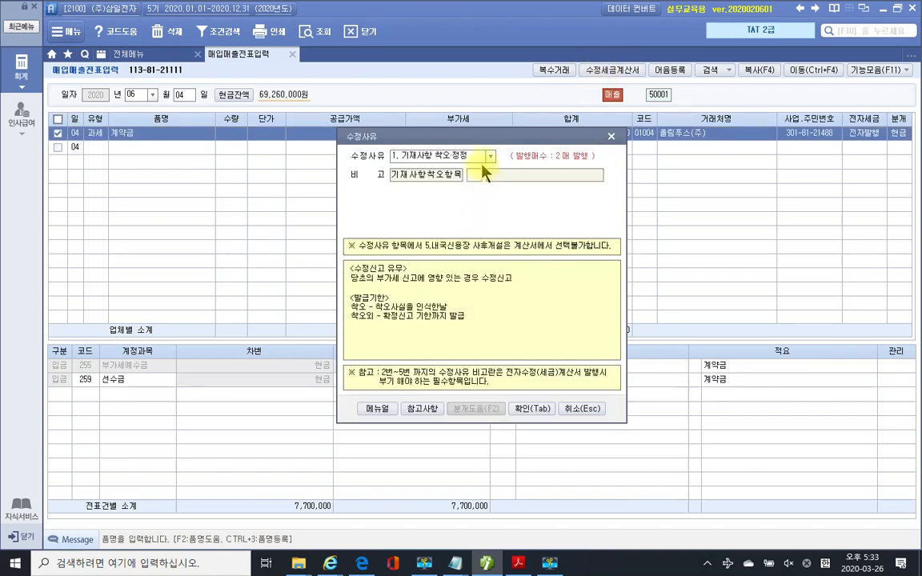
pyautogui.click(490, 156)
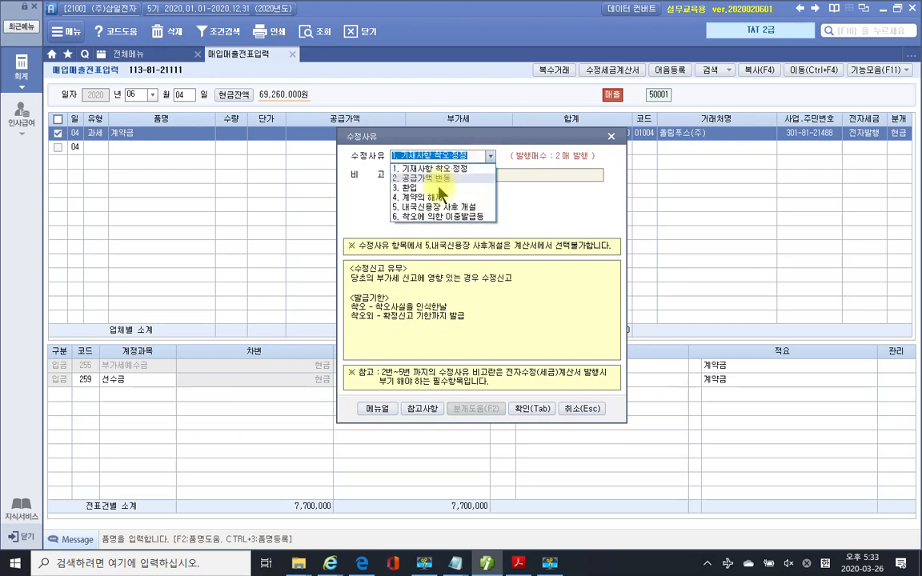
pyautogui.click(433, 197)
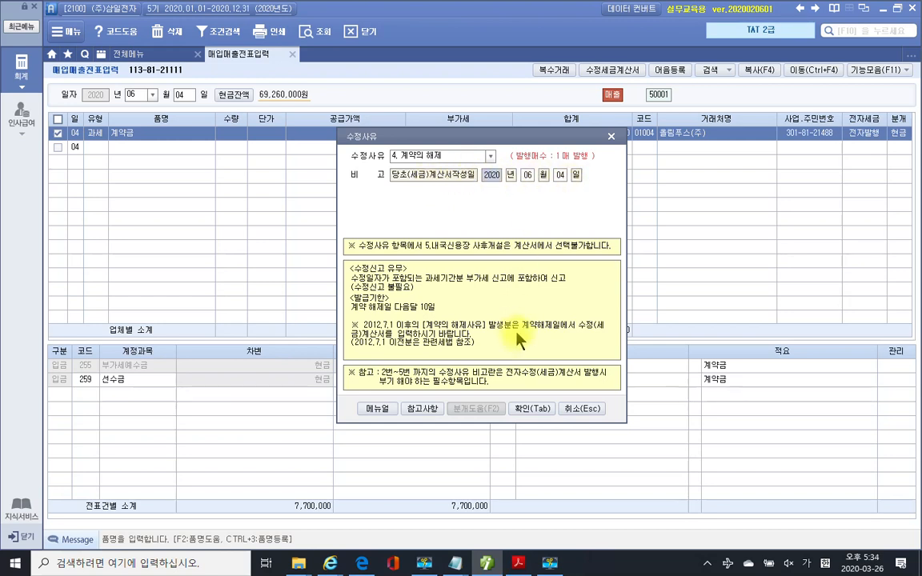
pyautogui.click(533, 409)
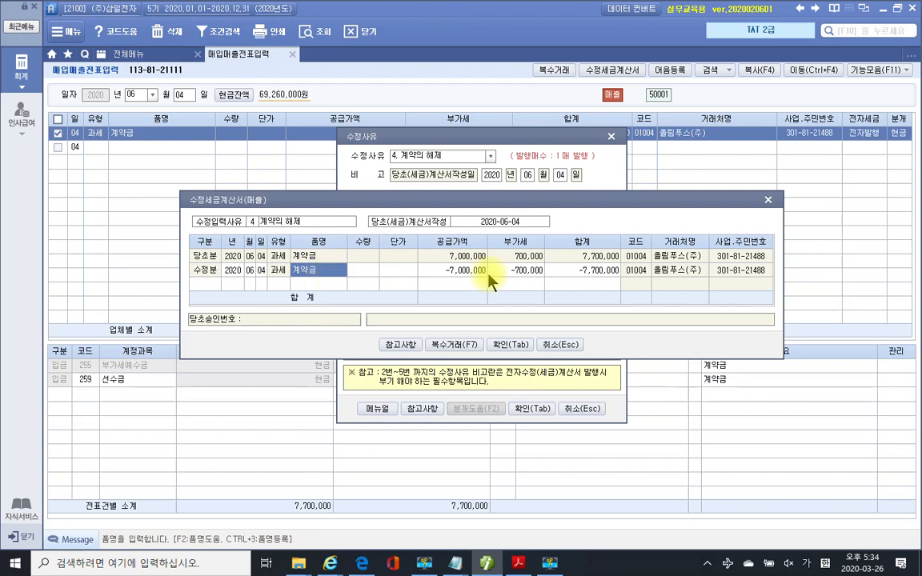
# Step: Review the reference table of revised invoice issuance reasons and methods, then close it
pyautogui.click(395, 346)
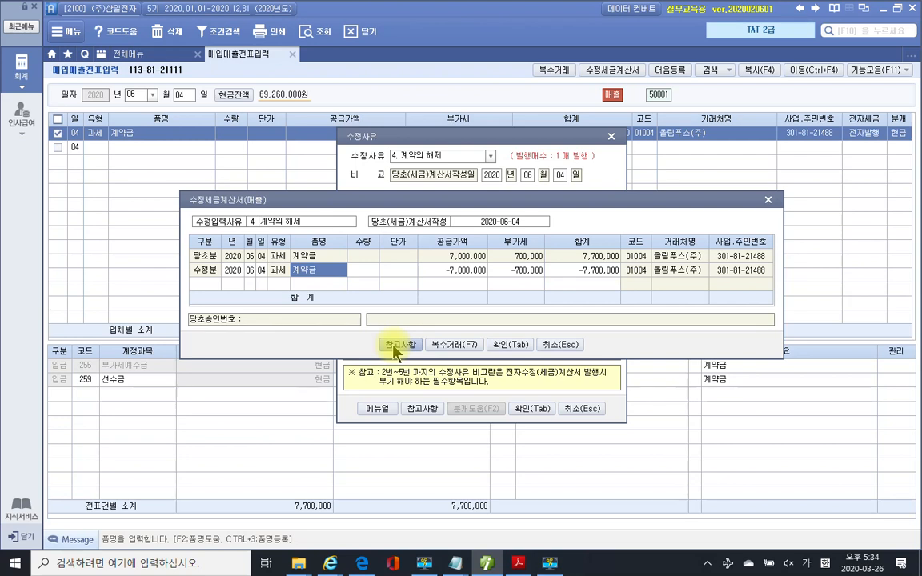
pyautogui.click(395, 349)
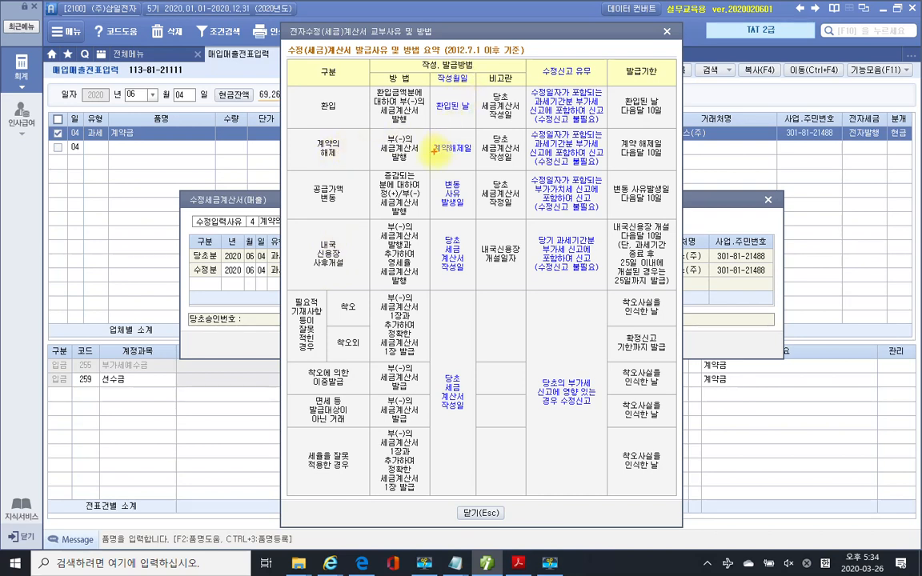
pyautogui.moveTo(429, 133); pyautogui.dragTo(480, 162)
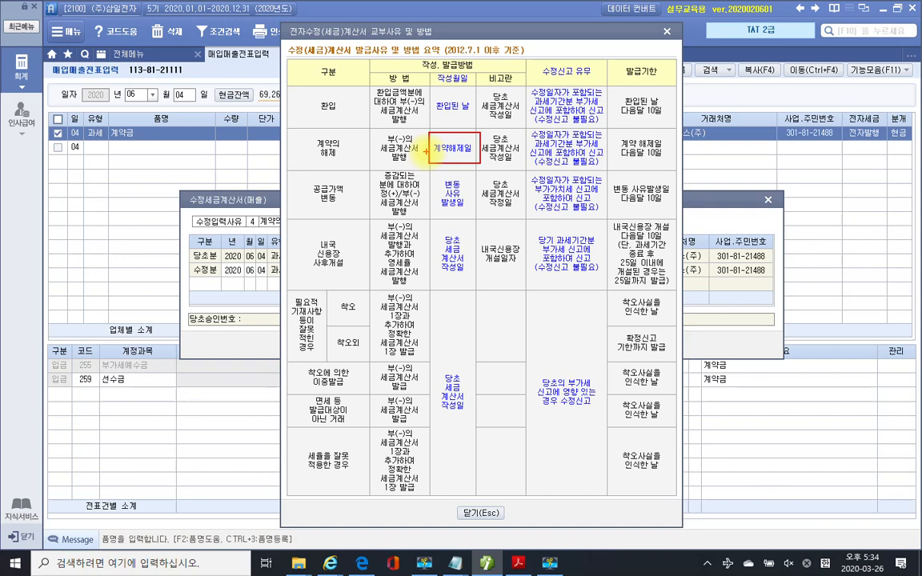
pyautogui.click(481, 513)
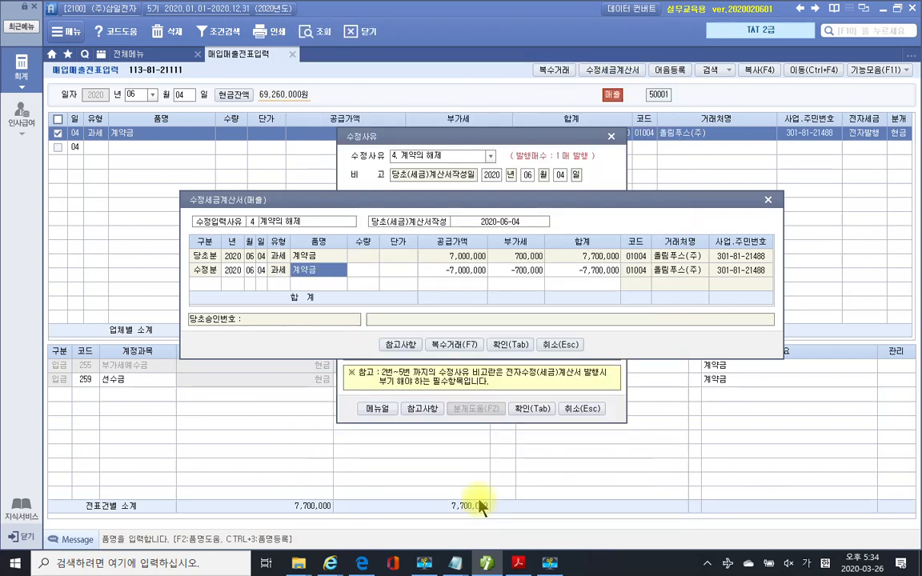
# Step: Check the contract-cancellation date in the textbook PDF and return to the revised invoice
pyautogui.click(520, 564)
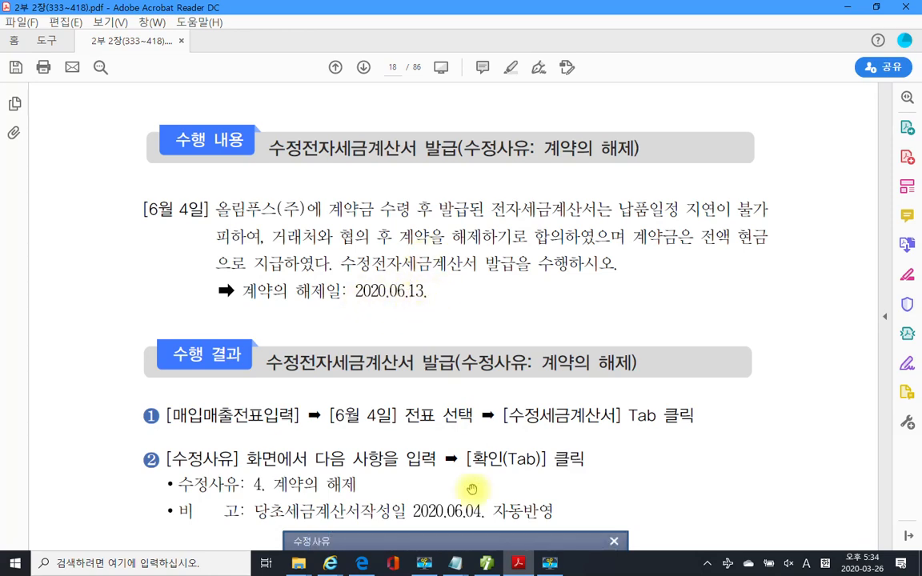
pyautogui.click(519, 565)
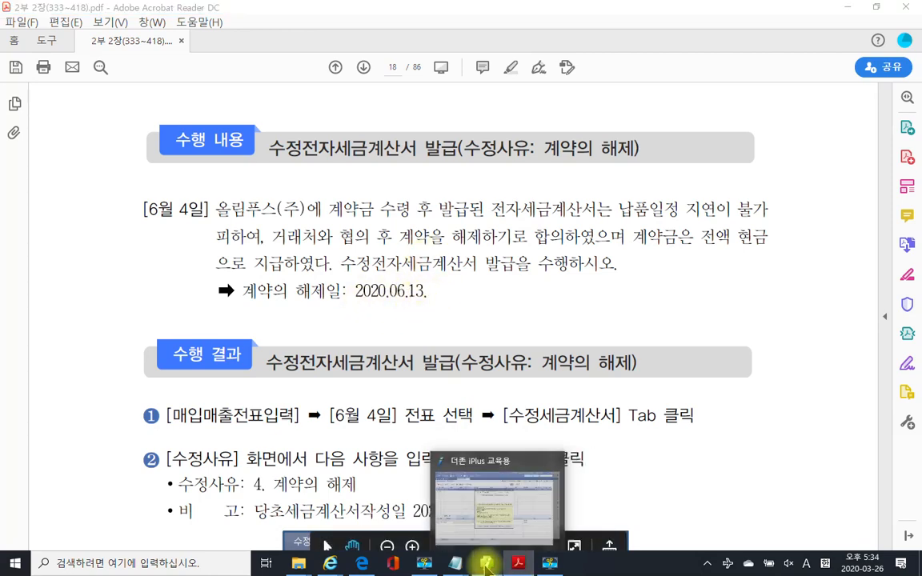
pyautogui.click(262, 271)
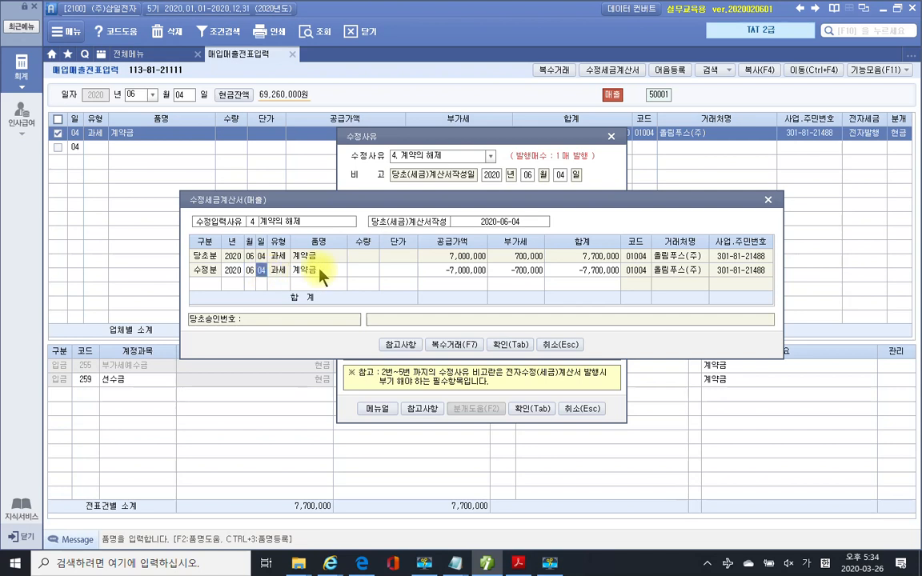
# Step: Set the revised row's day to 13 and confirm the revised invoice entry
pyautogui.write('13')
pyautogui.press('Return')
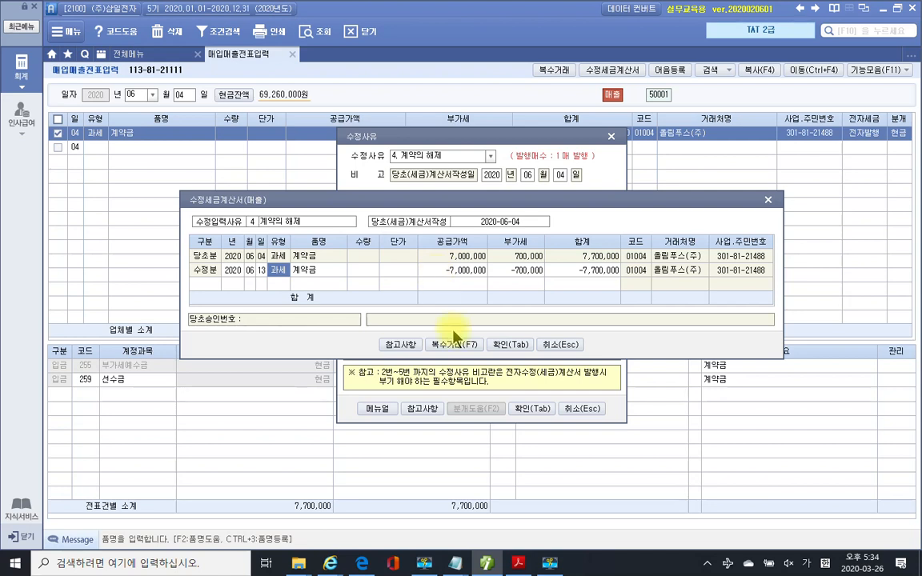
pyautogui.click(507, 345)
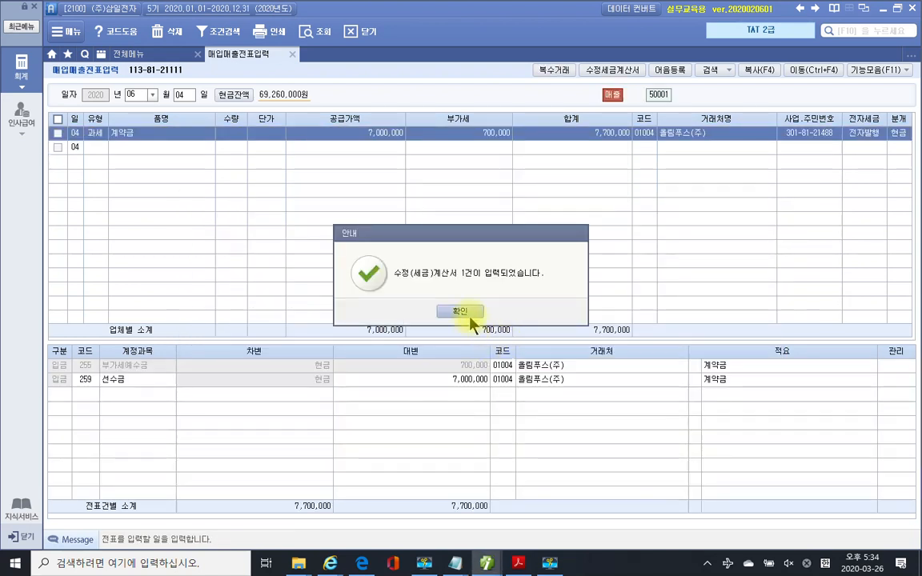
pyautogui.click(460, 312)
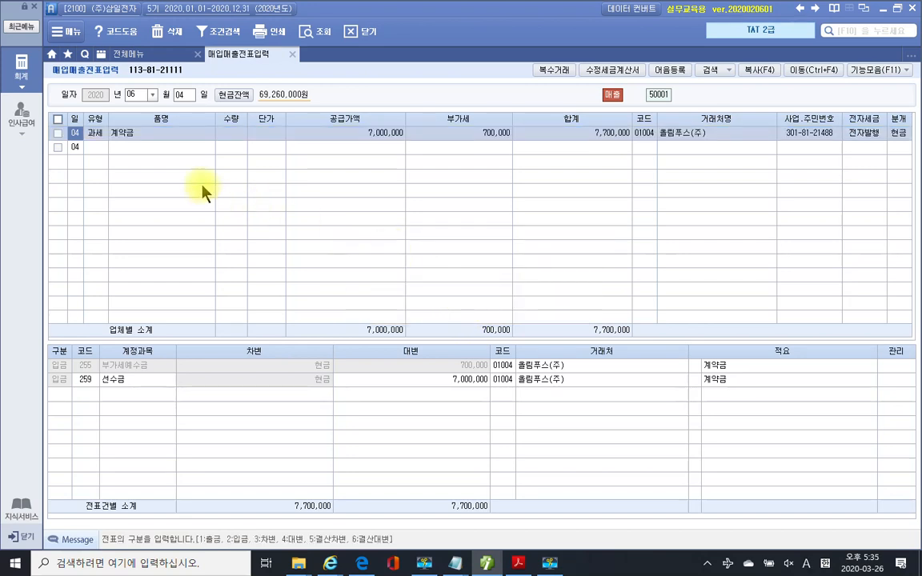
# Step: Load the June 13 vouchers and display the revised 올림푸스(주) voucher's journal lines
pyautogui.click(189, 96)
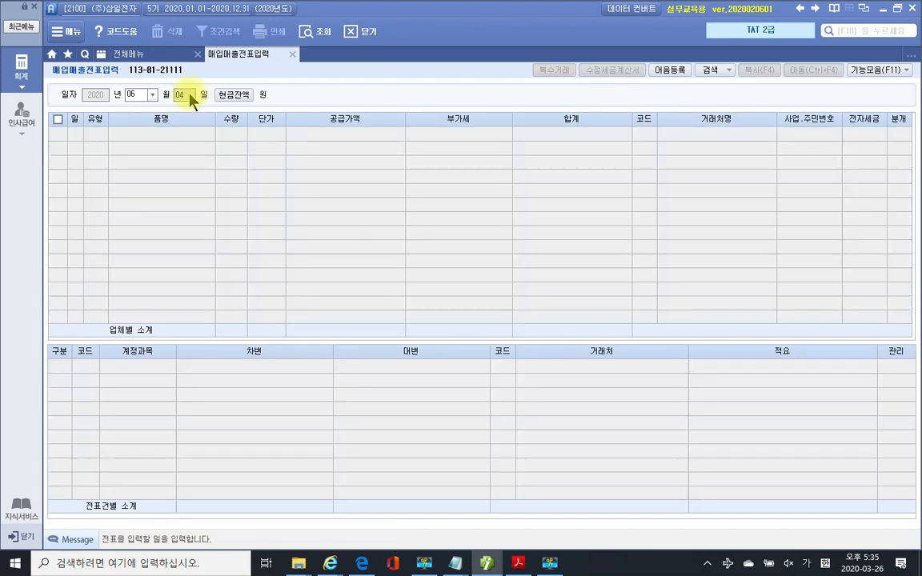
pyautogui.write('13')
pyautogui.press('Return')
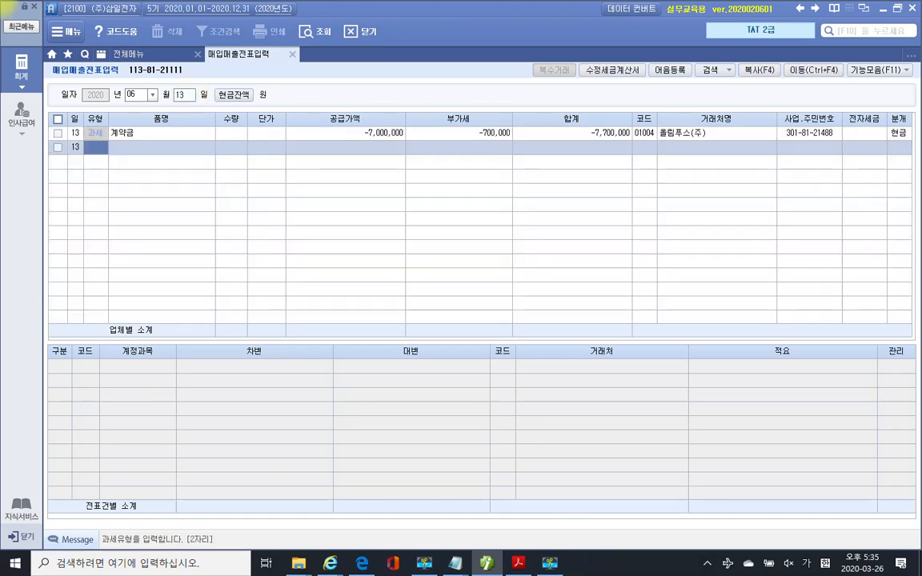
pyautogui.click(141, 138)
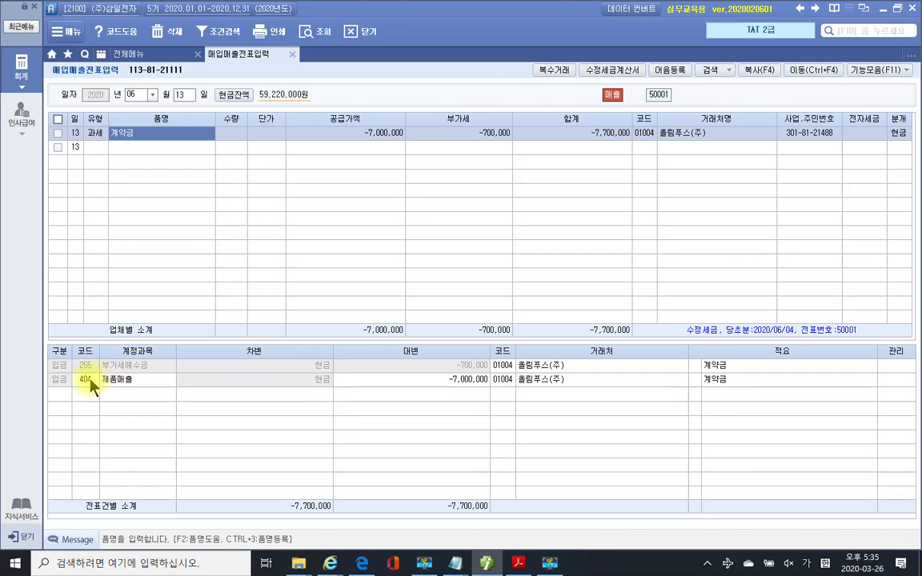
# Step: Change the revised voucher's second journal line account to 259 선수금
pyautogui.click(90, 382)
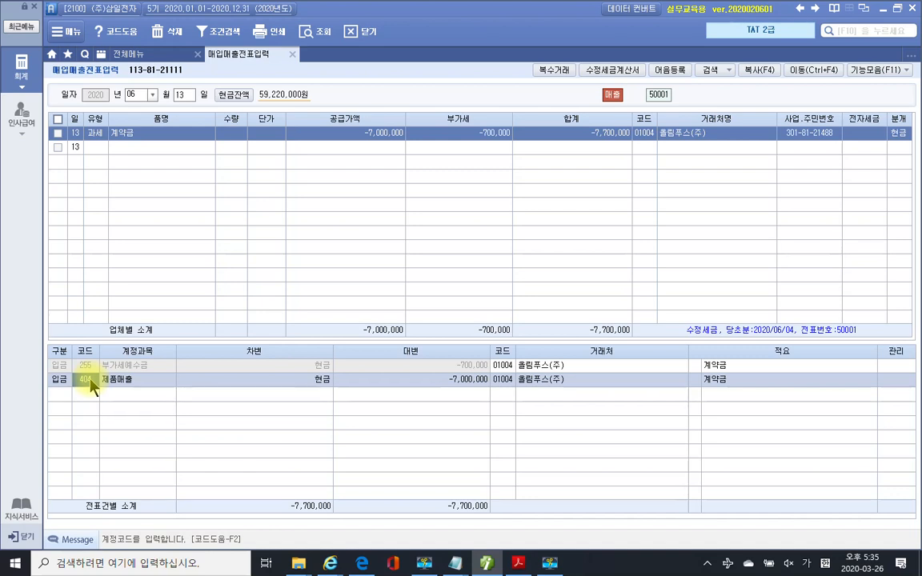
pyautogui.write('선수')
pyautogui.press('Return')
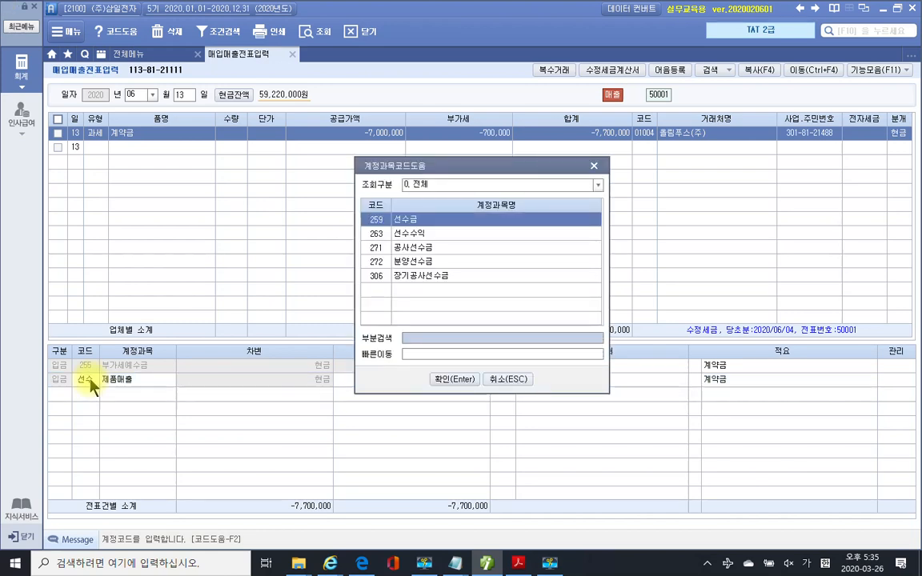
pyautogui.press('Return')
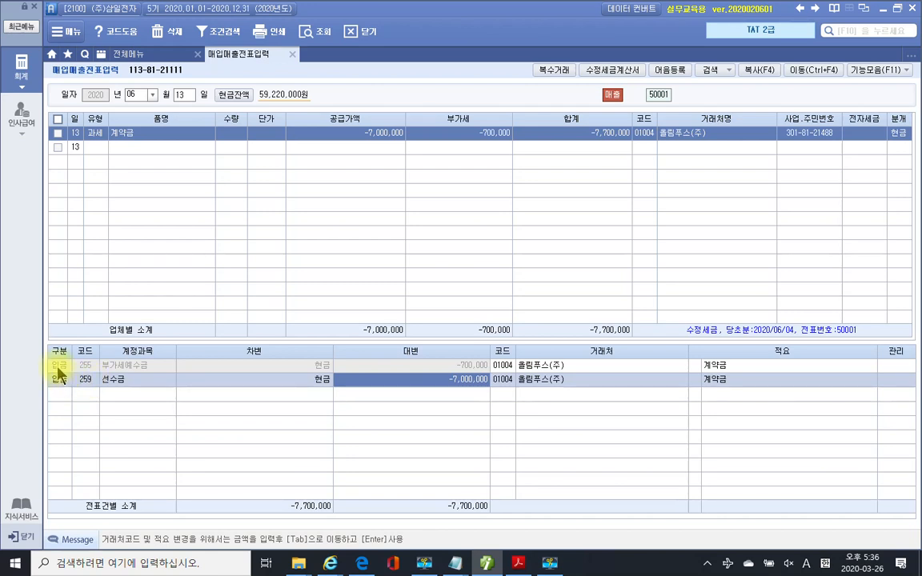
# Step: Try to change the partner code on the VAT journal line to 2
pyautogui.click(60, 367)
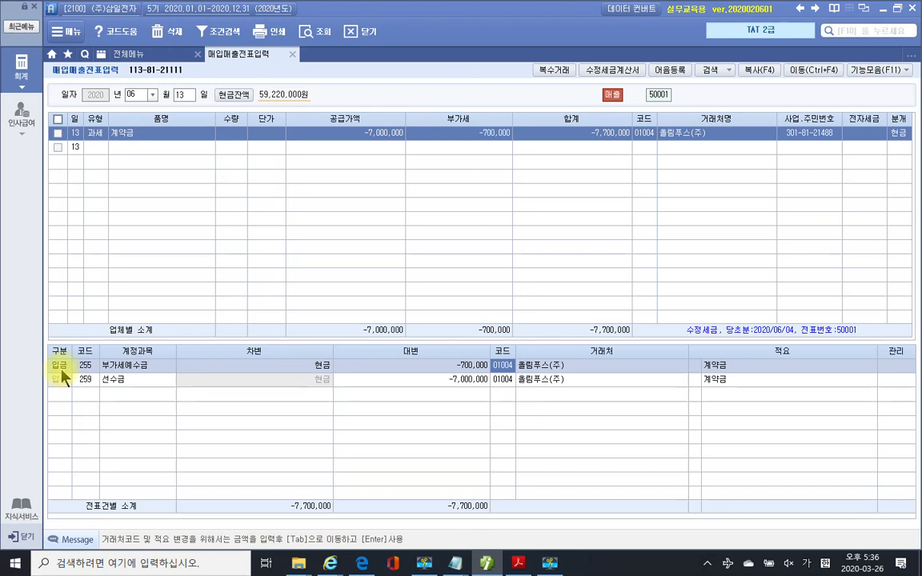
pyautogui.write('2')
pyautogui.press('Return')
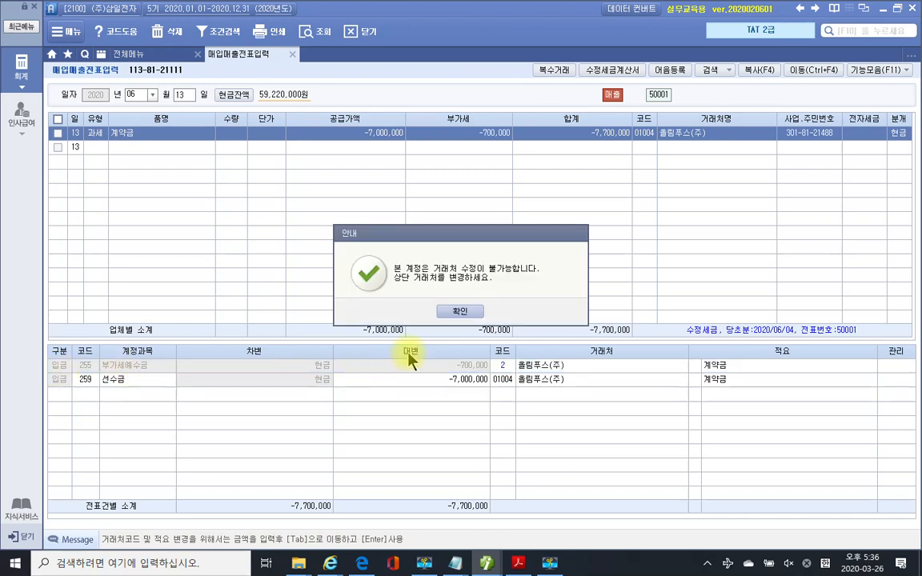
pyautogui.click(456, 316)
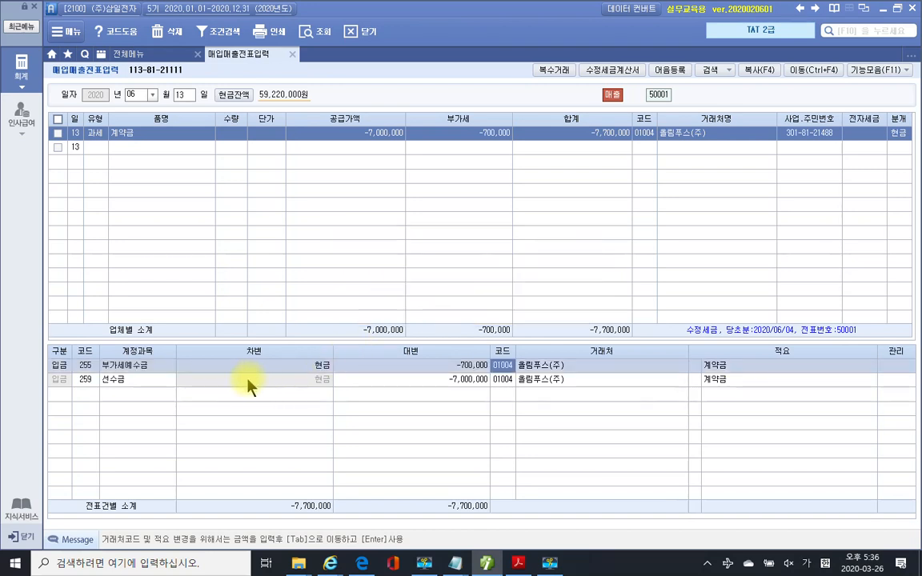
pyautogui.click(127, 382)
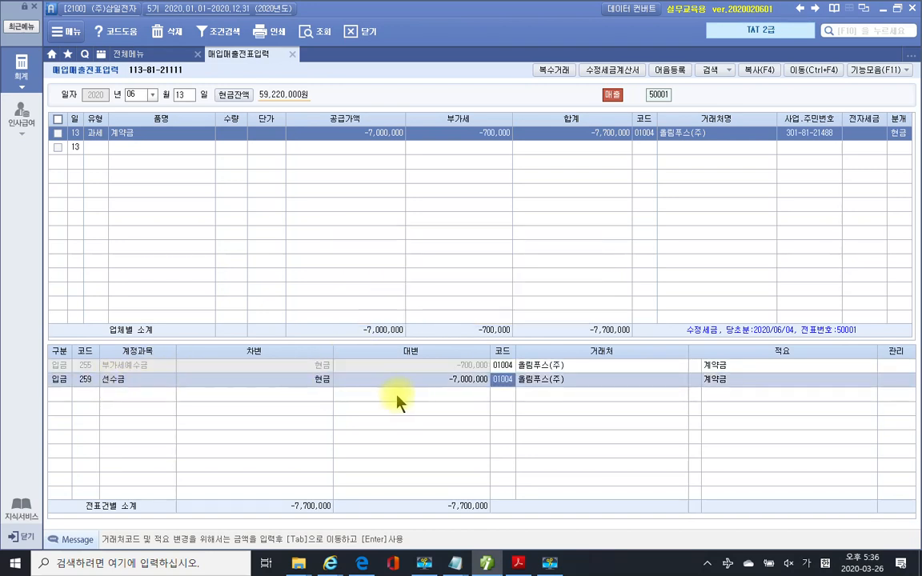
pyautogui.click(86, 384)
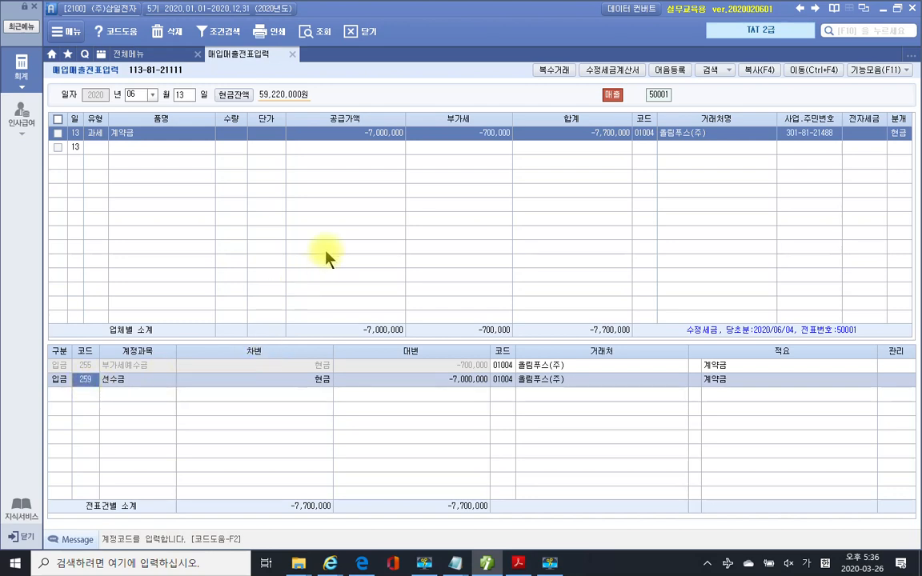
# Step: Open the electronic tax invoice issuance screen and list sales invoices from June 13 to June 13, 2020
pyautogui.click(144, 54)
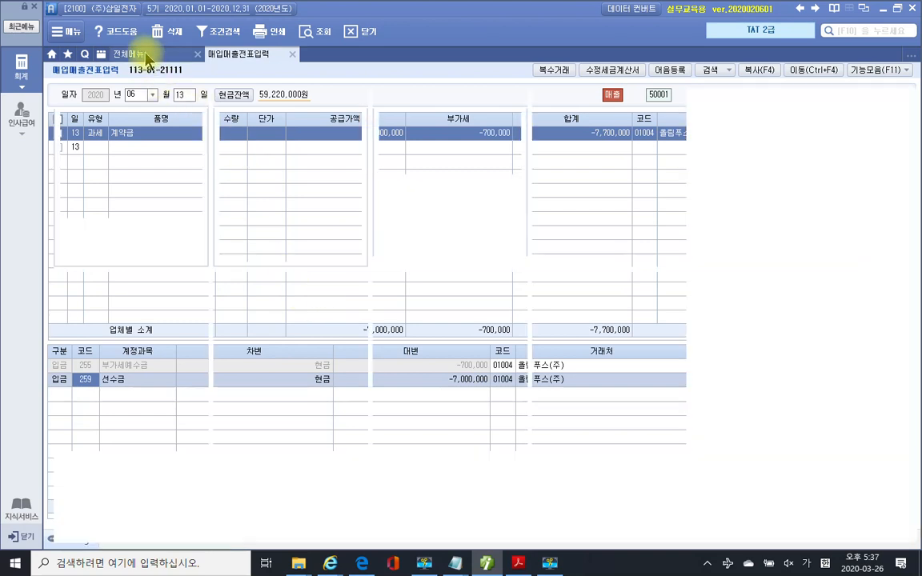
pyautogui.click(318, 331)
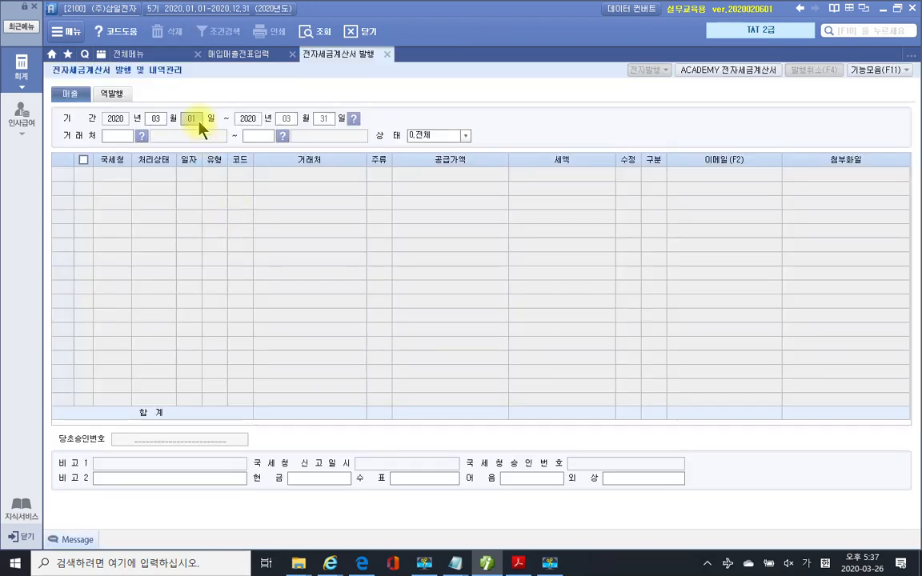
pyautogui.write('1')
pyautogui.press('Return')
pyautogui.write('13')
pyautogui.press('Return')
pyautogui.write('13')
pyautogui.press('Return')
pyautogui.press('Return')
pyautogui.press('Return')
pyautogui.press('Return')
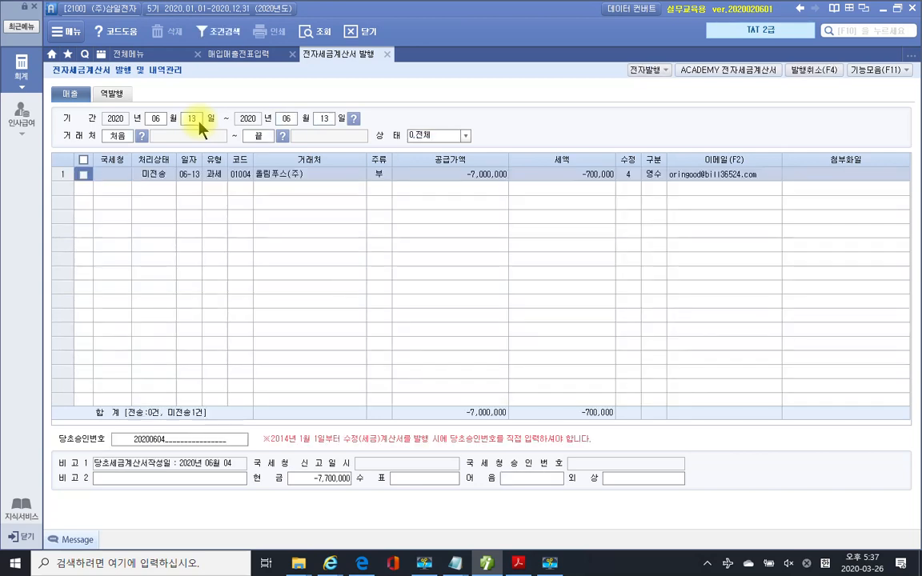
# Step: Select the 올림푸스(주) revised invoice and issue it electronically
pyautogui.click(84, 175)
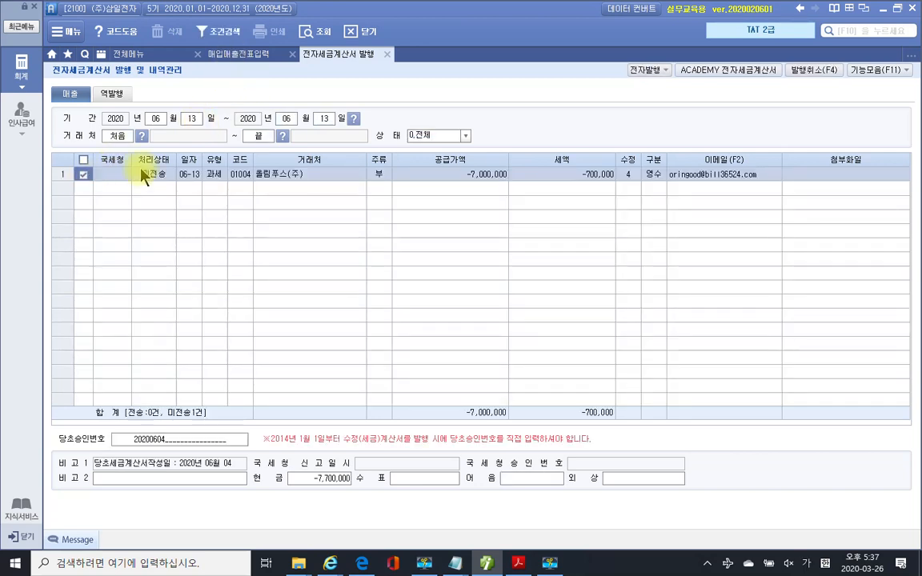
pyautogui.click(644, 70)
pyautogui.click(450, 344)
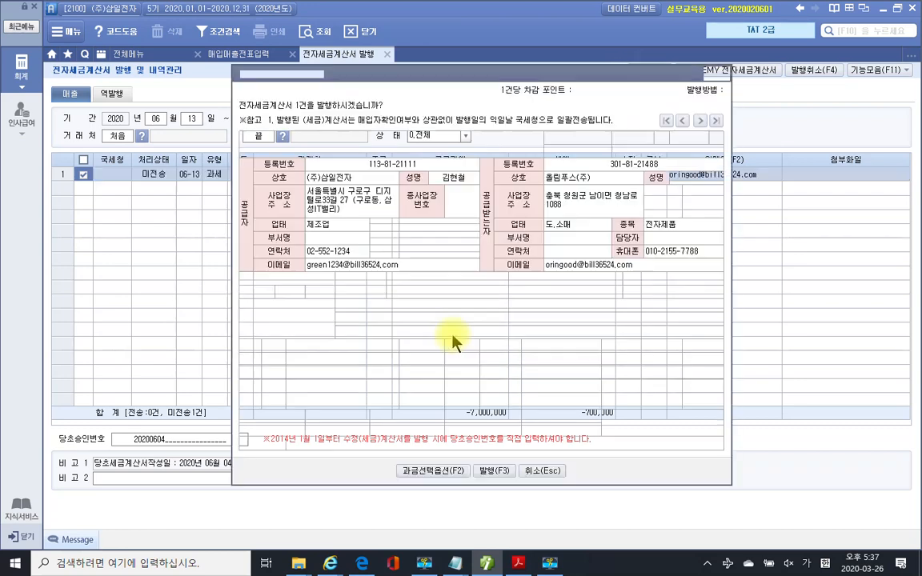
pyautogui.click(494, 471)
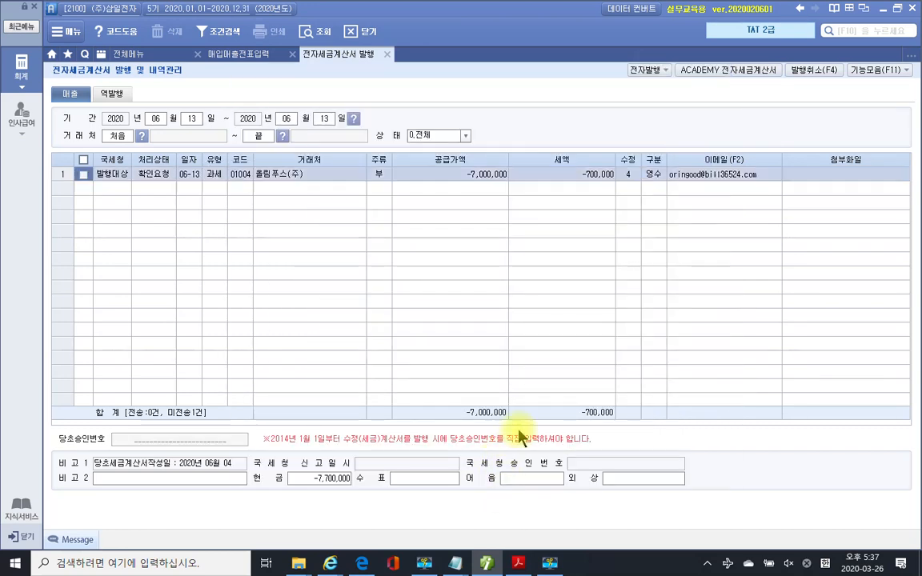
pyautogui.click(465, 313)
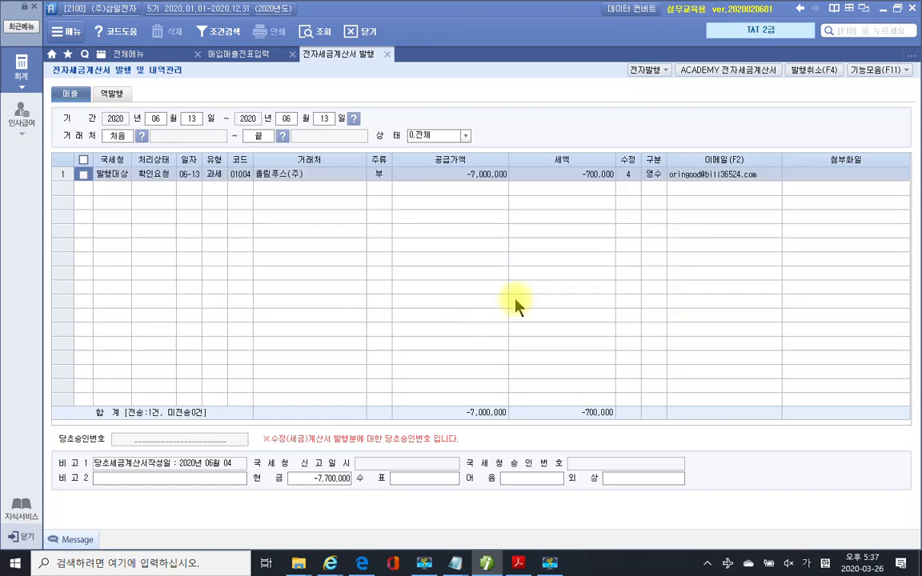
# Step: Open the ACADEMY e-invoice portal and log in
pyautogui.click(729, 70)
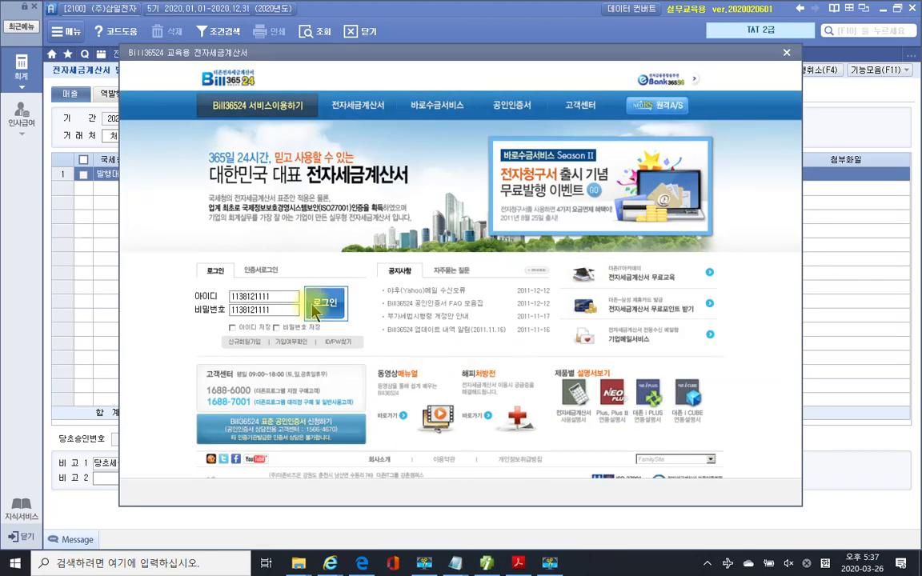
pyautogui.click(314, 305)
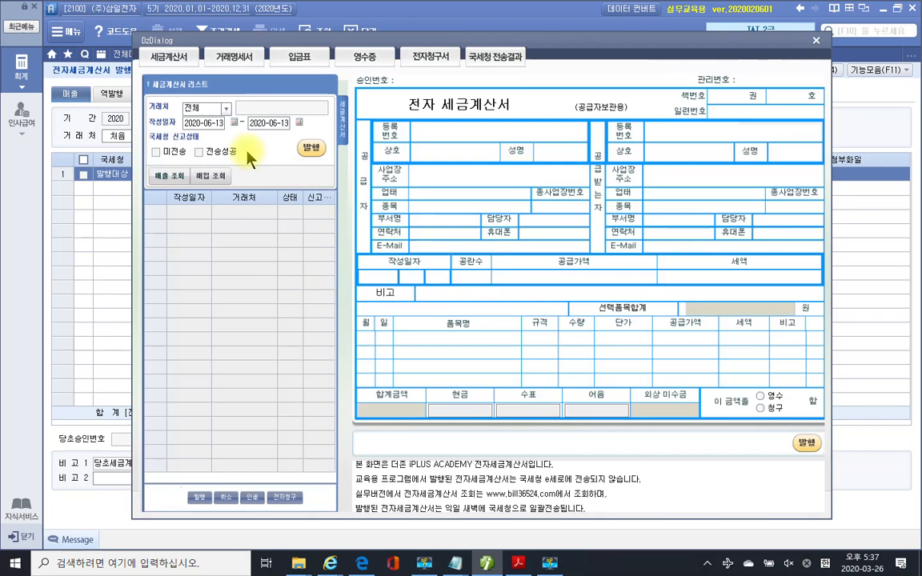
# Step: Filter the e-invoice portal list to unsent invoices, dismiss the notice, and close the portal window
pyautogui.click(169, 177)
pyautogui.click(312, 148)
pyautogui.click(463, 312)
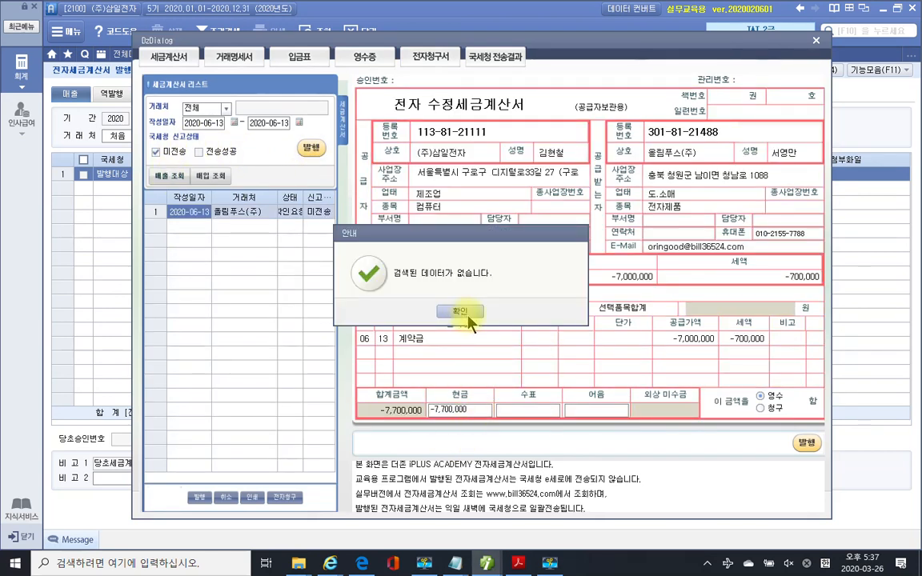
pyautogui.click(465, 314)
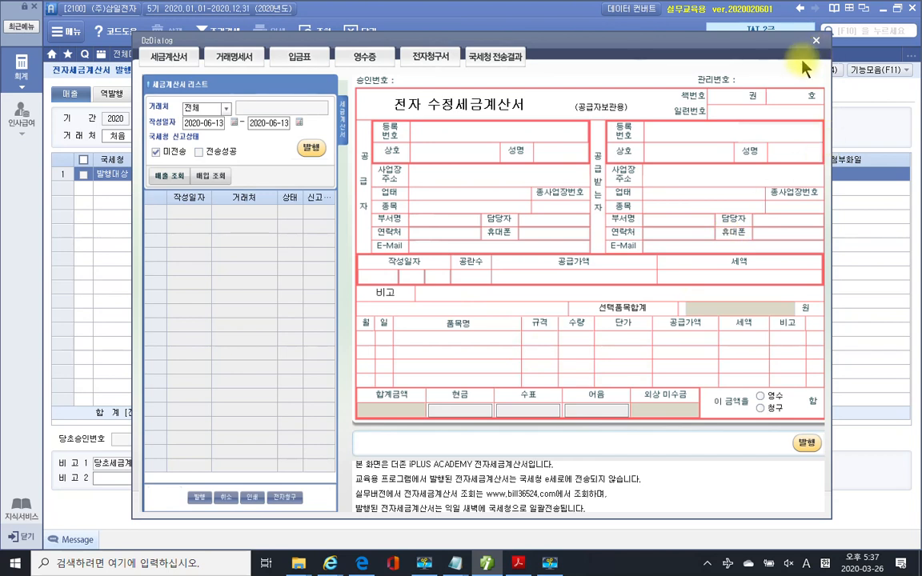
pyautogui.click(816, 41)
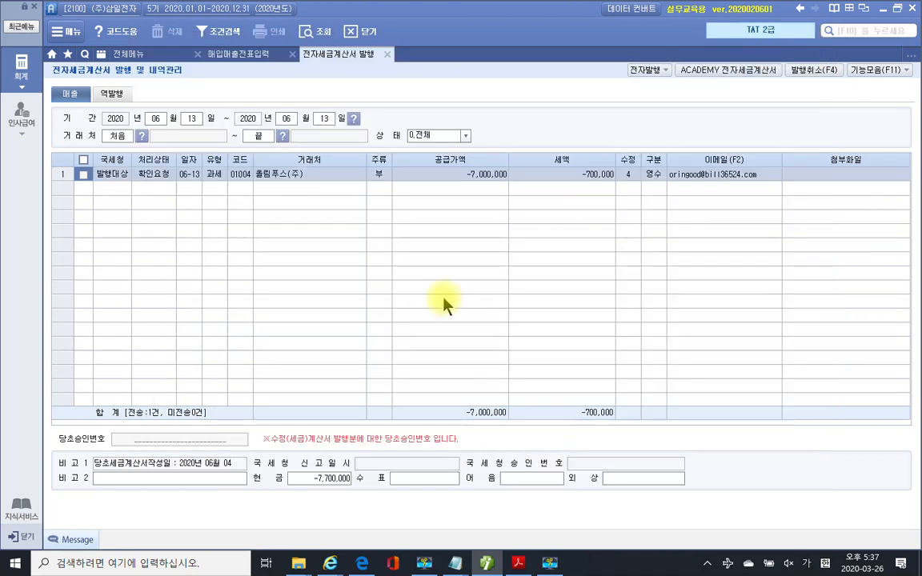
# Step: Switch to the textbook PDF and read through the contract-cancellation solution steps for the revised invoice
pyautogui.click(387, 54)
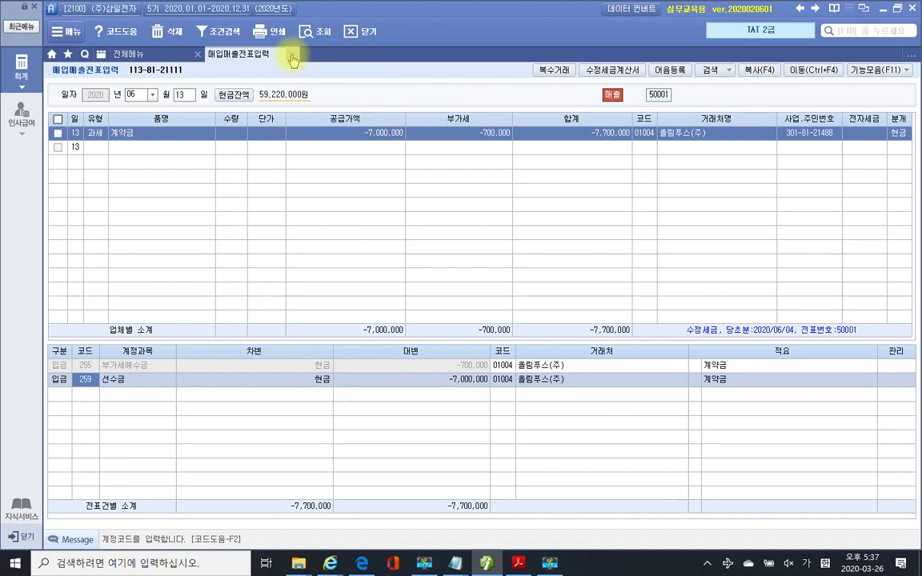
pyautogui.click(518, 564)
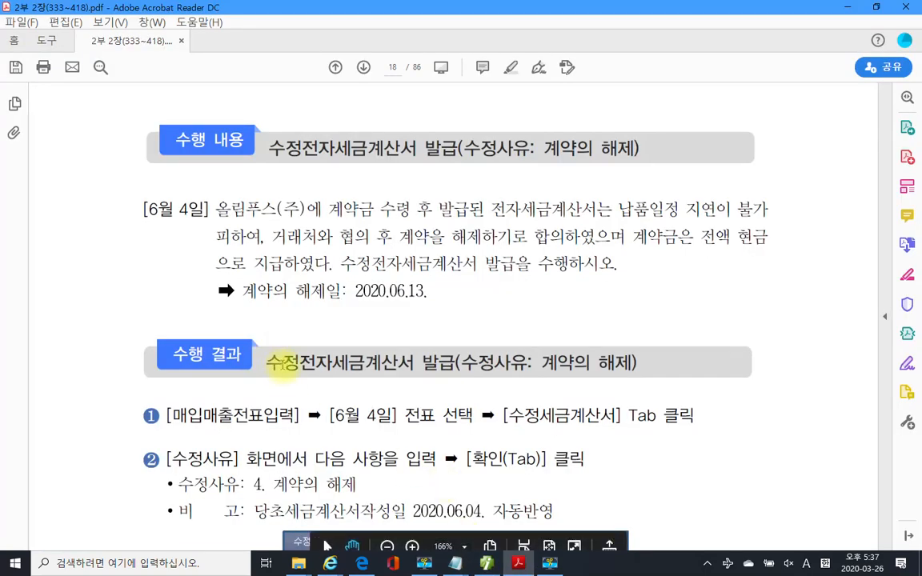
pyautogui.scroll(-4, 282, 361)
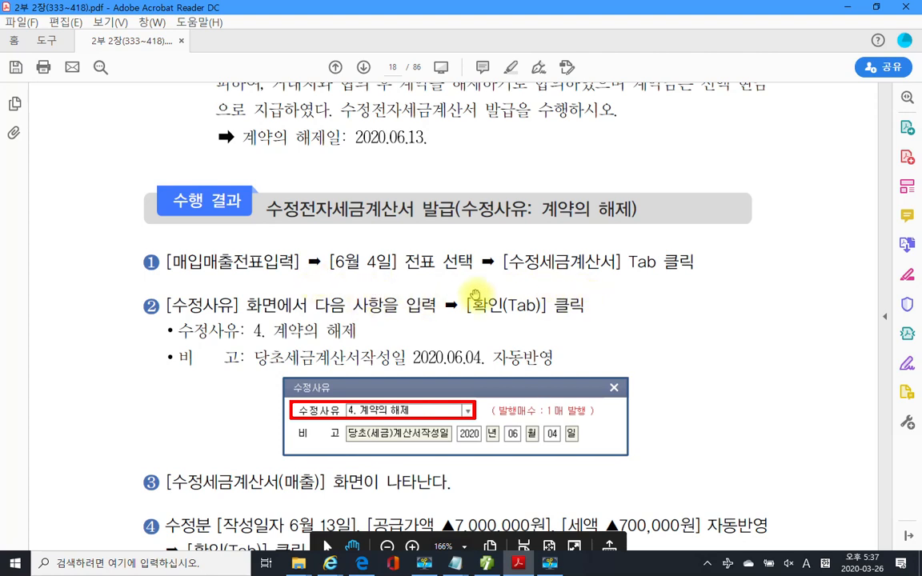
pyautogui.scroll(-1, 472, 296)
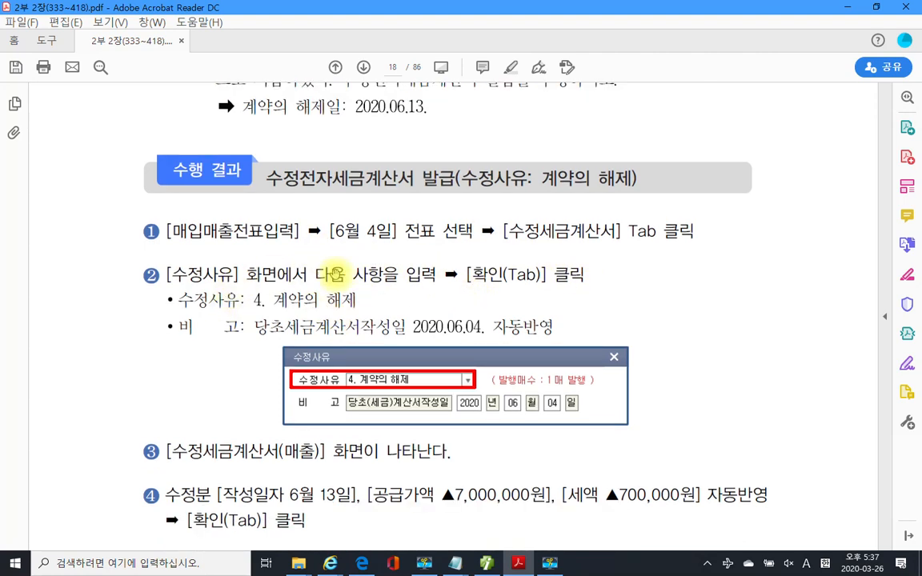
pyautogui.scroll(-2, 240, 280)
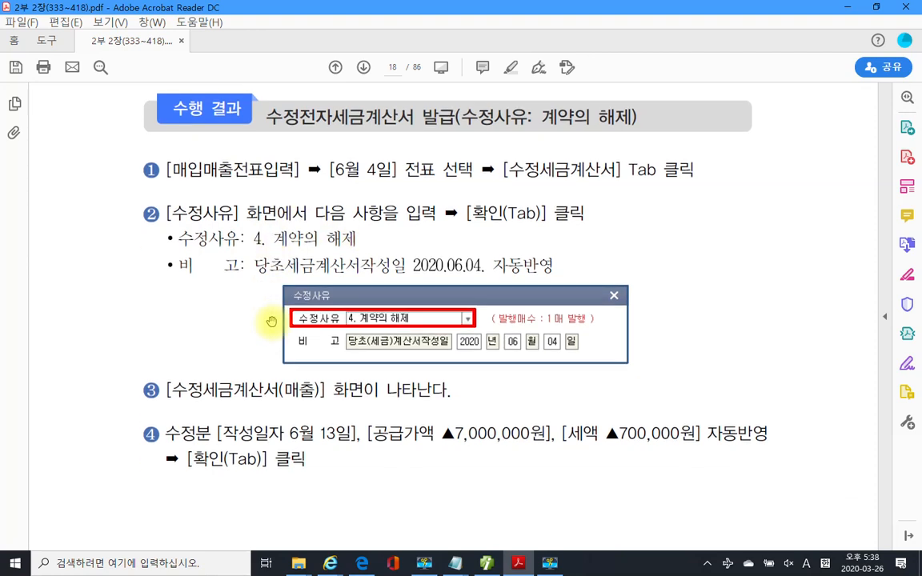
pyautogui.scroll(-1, 436, 269)
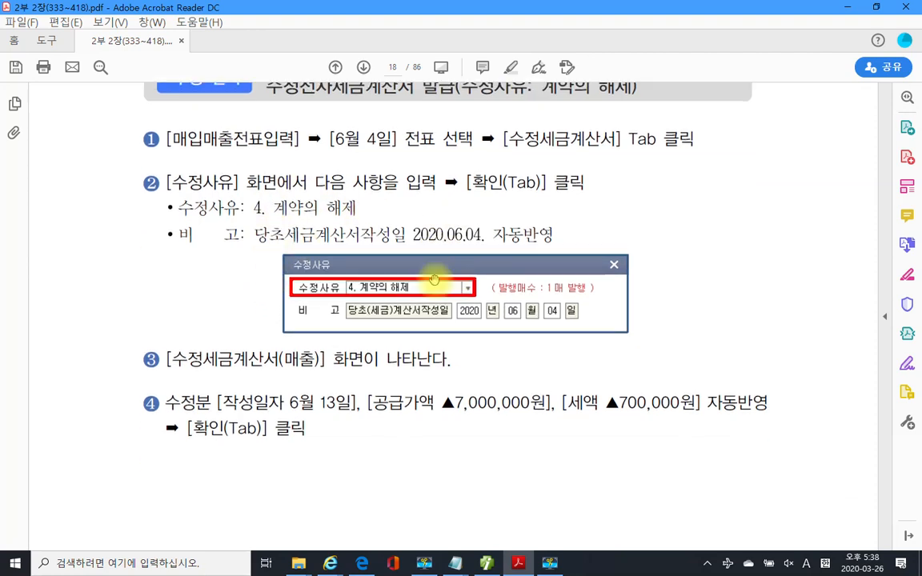
pyautogui.scroll(-2, 451, 301)
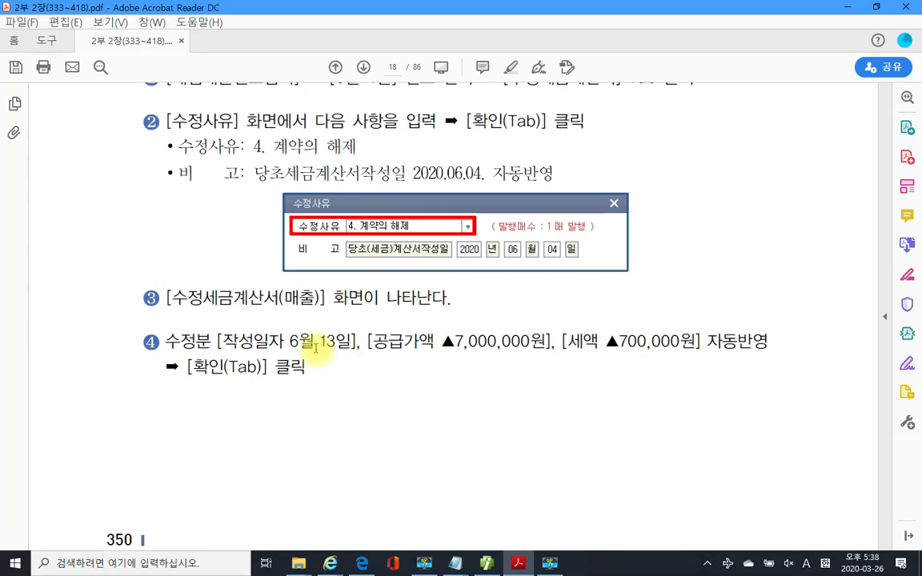
pyautogui.scroll(-2, 317, 348)
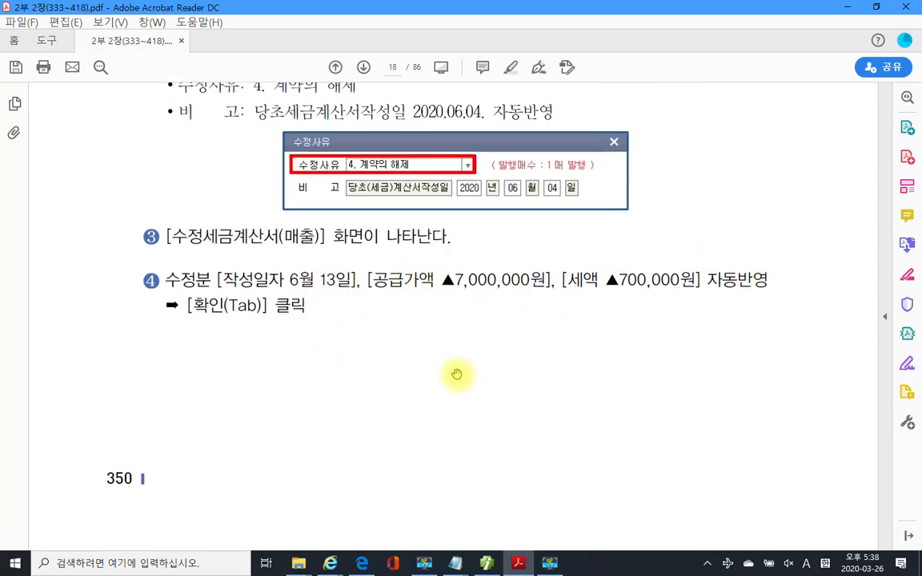
pyautogui.scroll(-2, 457, 374)
pyautogui.scroll(-3, 456, 374)
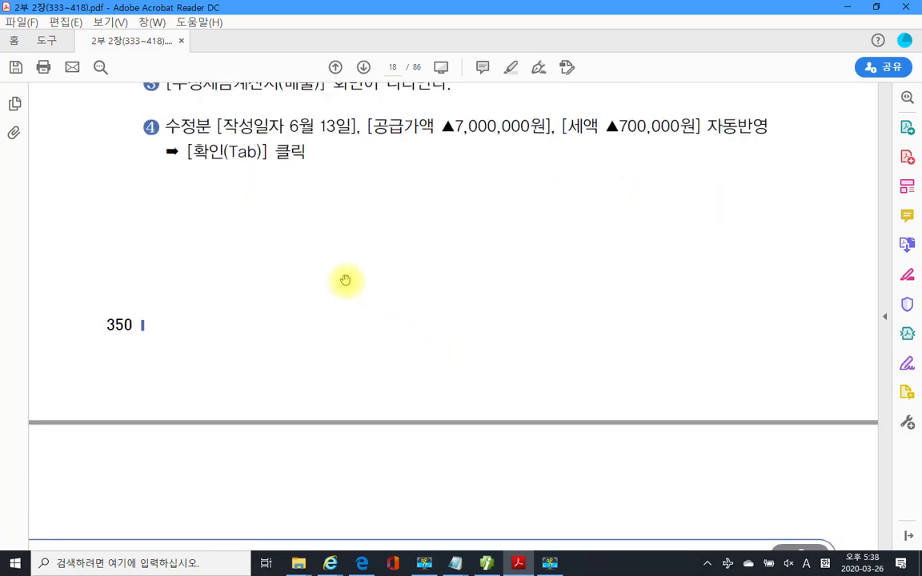
pyautogui.scroll(3, 344, 281)
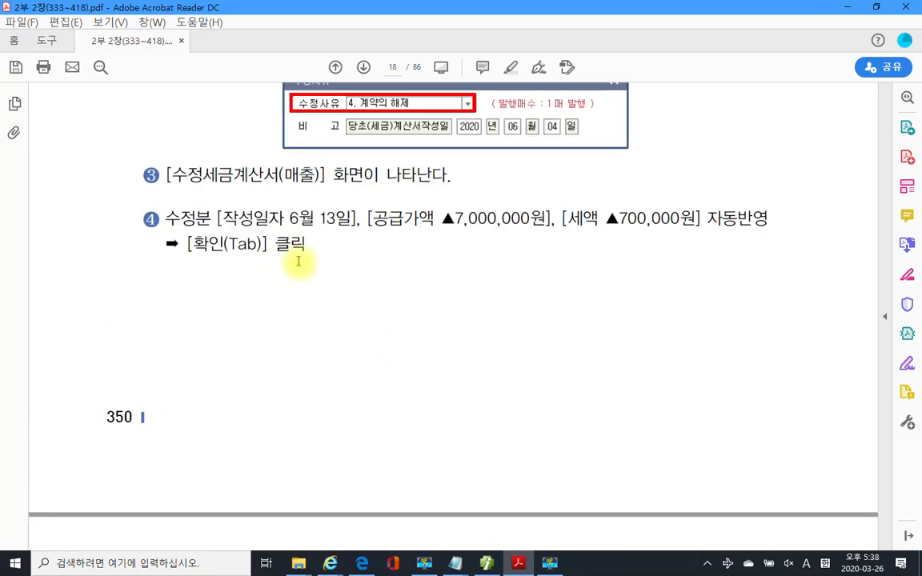
pyautogui.scroll(-9, 298, 261)
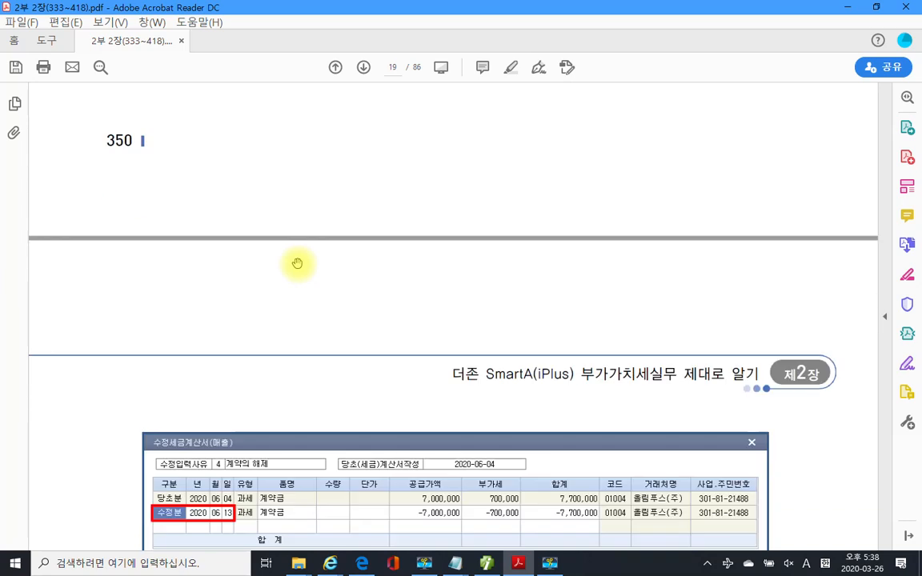
pyautogui.scroll(-4, 297, 263)
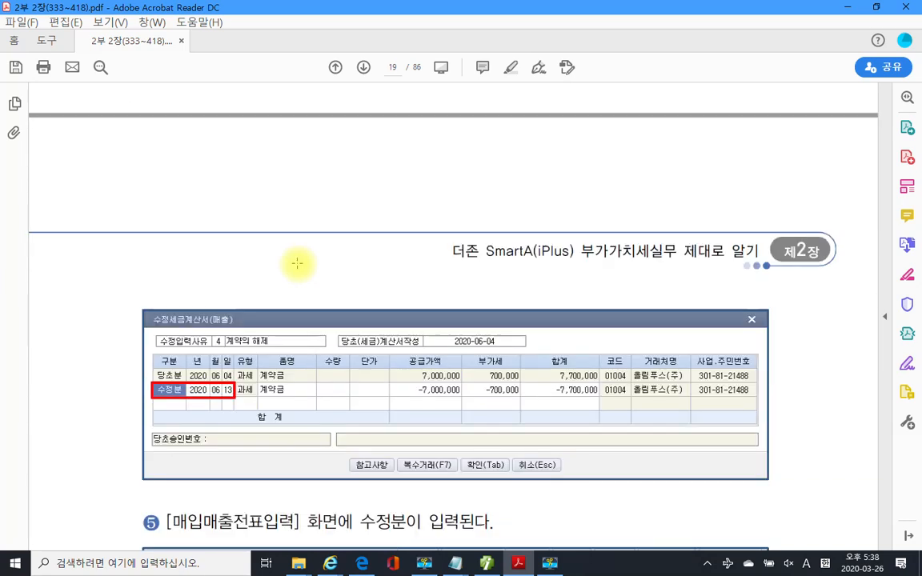
pyautogui.scroll(-3, 297, 263)
pyautogui.scroll(-2, 297, 263)
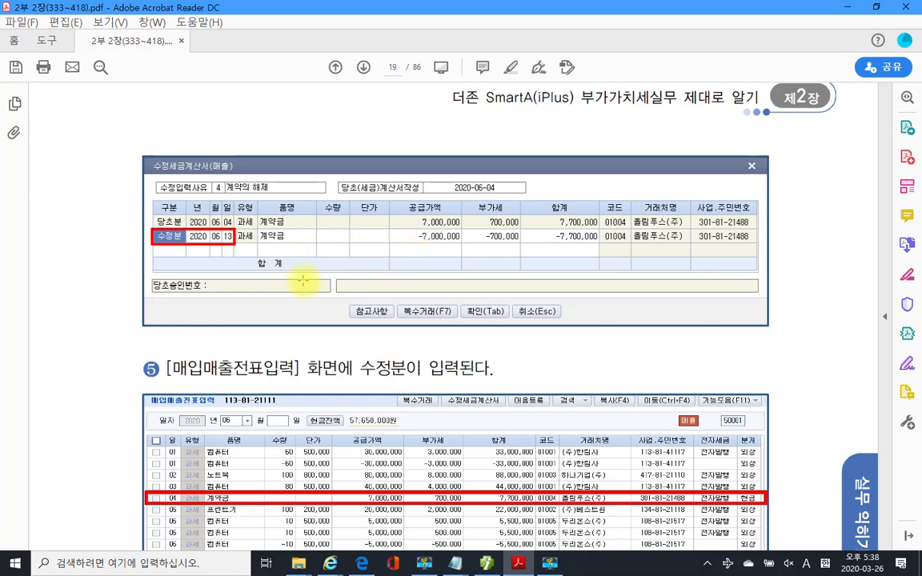
pyautogui.scroll(-5, 289, 263)
pyautogui.scroll(-4, 297, 276)
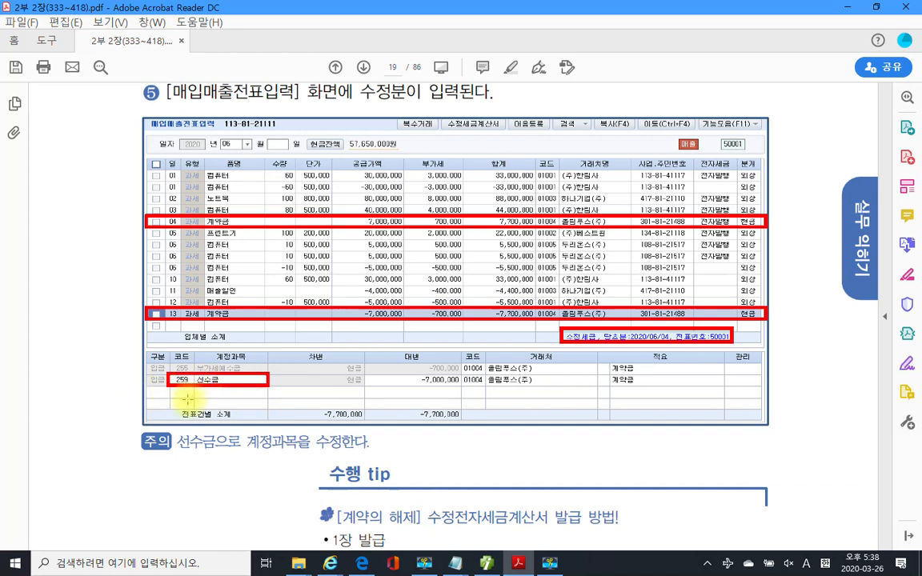
# Step: Draw a box around the 선수금 account line and circle the note about changing the account in the PDF
pyautogui.moveTo(127, 369); pyautogui.dragTo(290, 392)
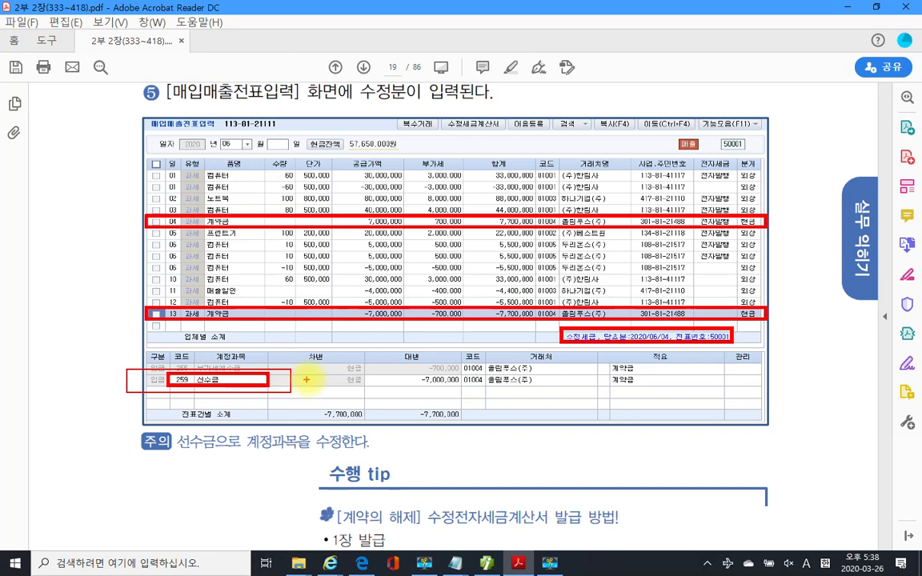
pyautogui.moveTo(173, 459)
pyautogui.mouseDown()
pyautogui.moveTo(360, 448)
pyautogui.moveTo(377, 418)
pyautogui.moveTo(174, 428)
pyautogui.moveTo(168, 448)
pyautogui.moveTo(232, 463)
pyautogui.mouseUp()
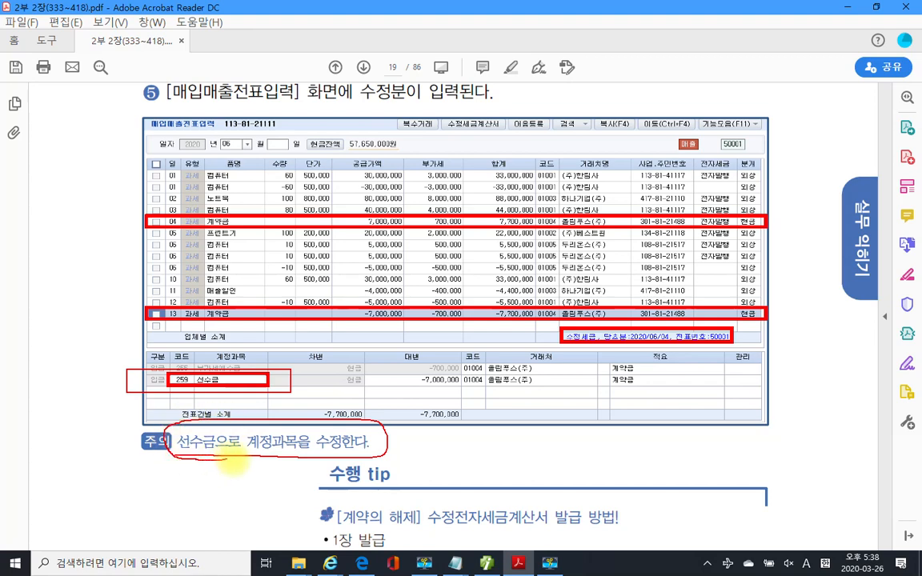
pyautogui.press('Escape')
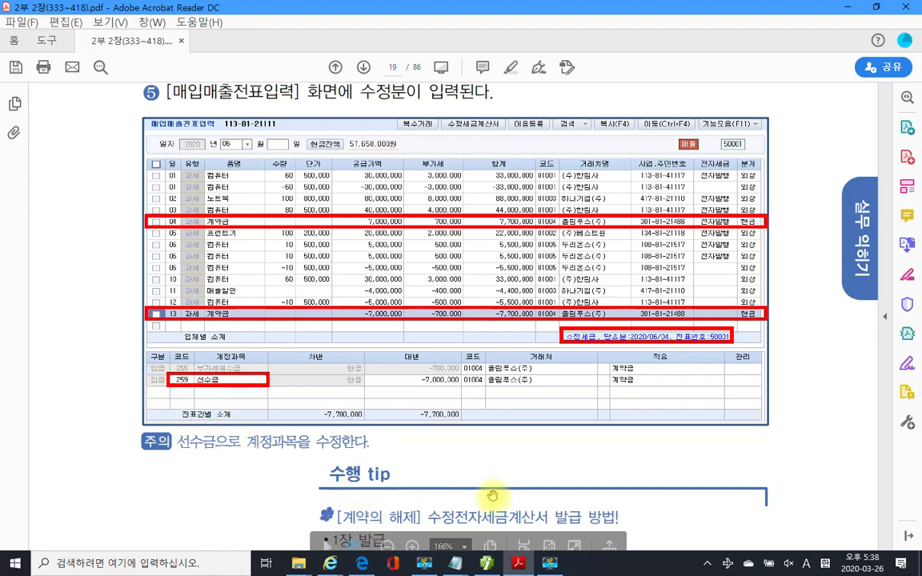
# Step: Highlight '계약해제일' in the tip about the revised invoice's issue date
pyautogui.scroll(-5, 493, 496)
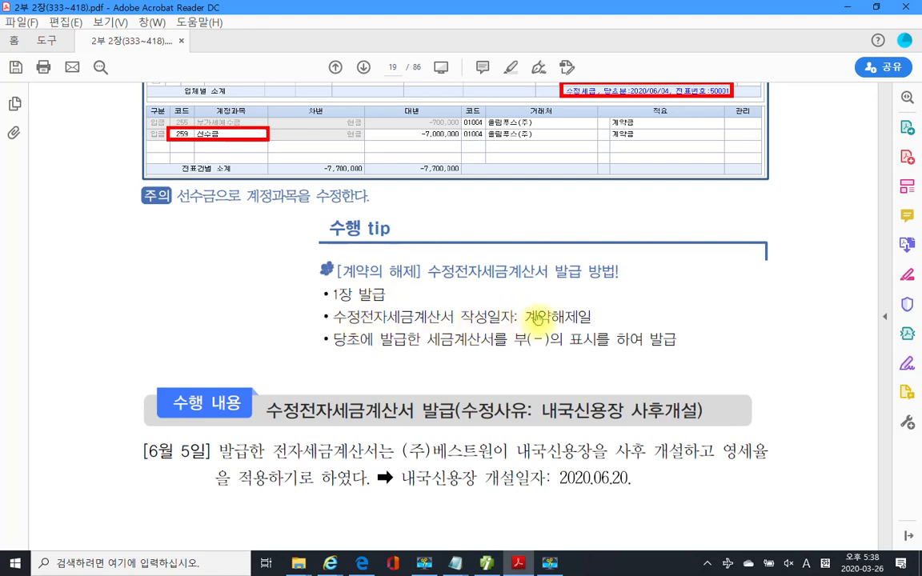
pyautogui.moveTo(533, 315); pyautogui.dragTo(594, 318)
pyautogui.rightClick(616, 322)
pyautogui.click(620, 356)
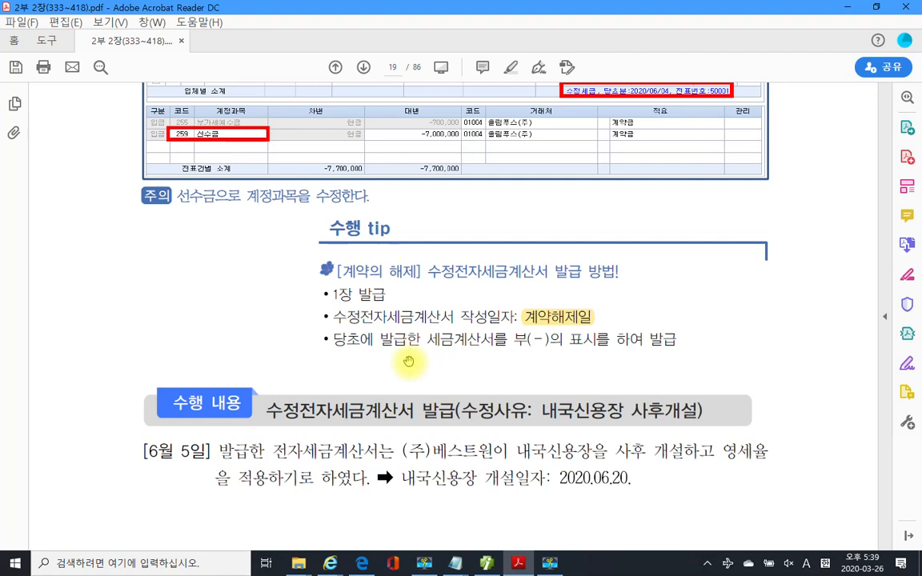
# Step: Box the [6월 5일] label and underline the date 2020.06.20 in the local letter-of-credit exercise
pyautogui.scroll(-2, 407, 362)
pyautogui.scroll(-1, 406, 362)
pyautogui.scroll(-5, 409, 361)
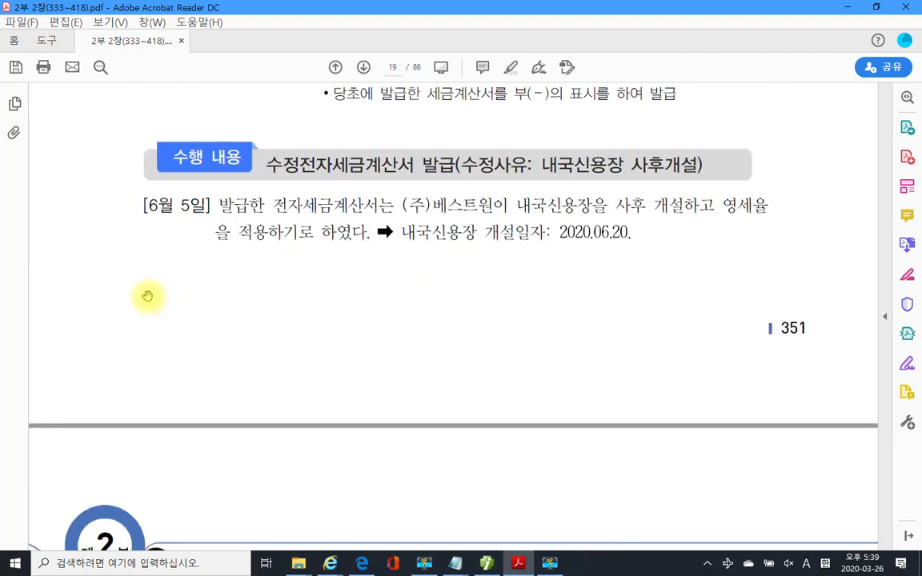
pyautogui.moveTo(125, 188); pyautogui.dragTo(208, 230)
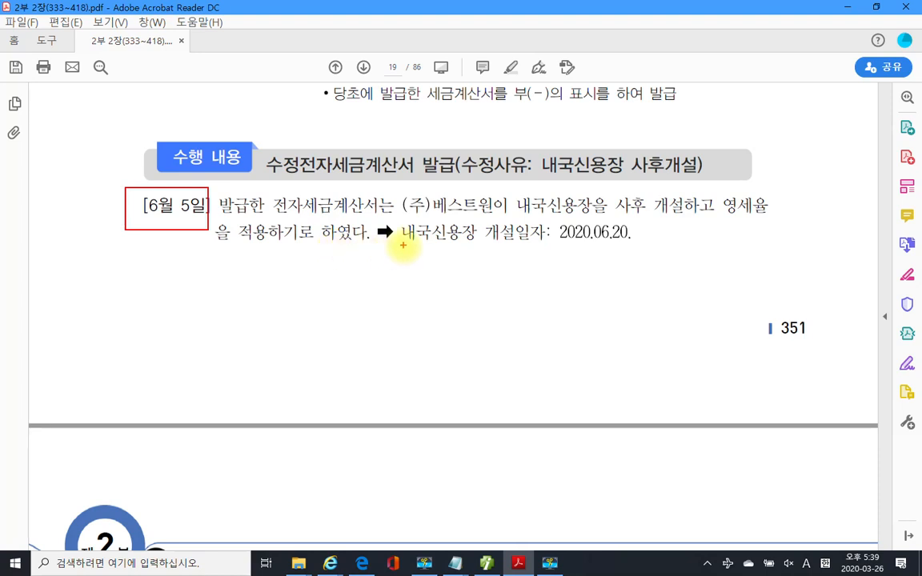
pyautogui.moveTo(560, 243); pyautogui.dragTo(638, 244)
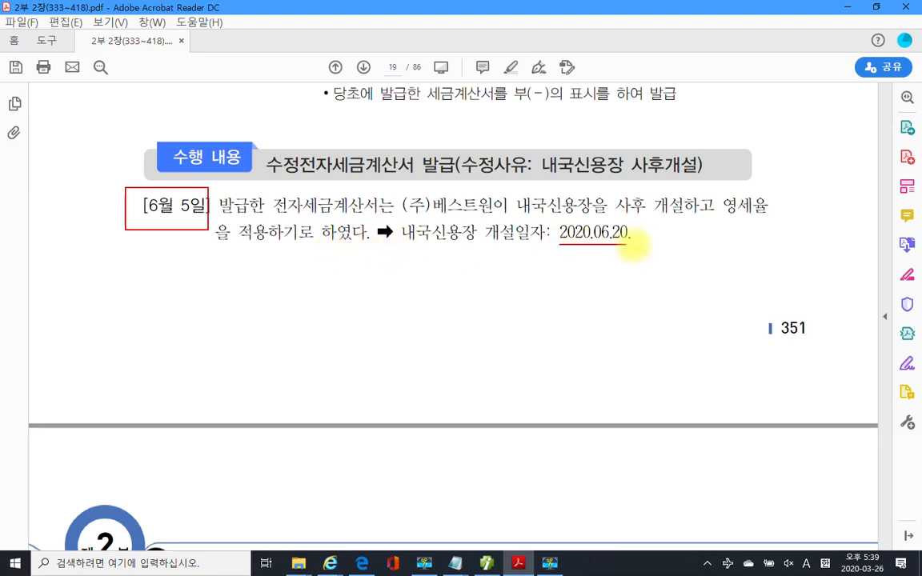
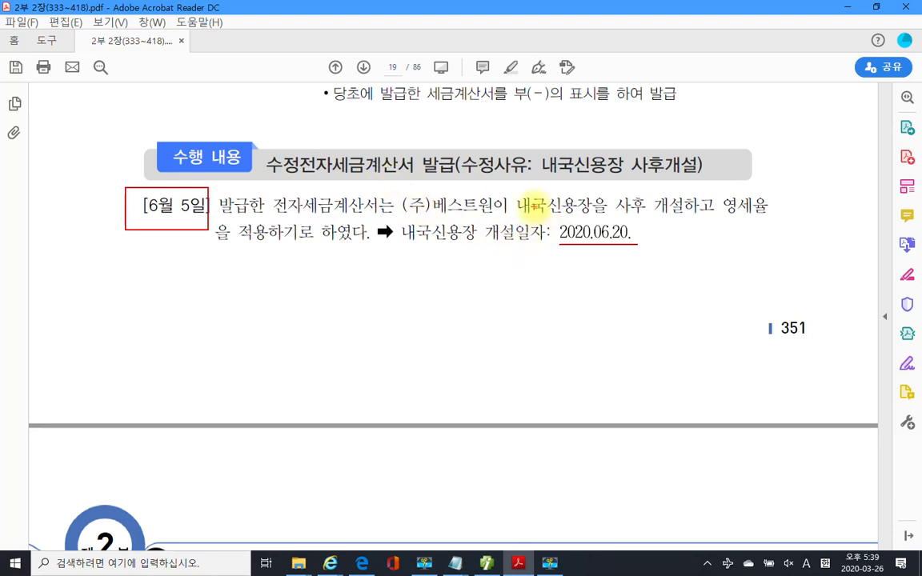
# Step: Highlight '내국신용장 개설일자' in the local letter-of-credit exercise of the PDF
pyautogui.press('Escape')
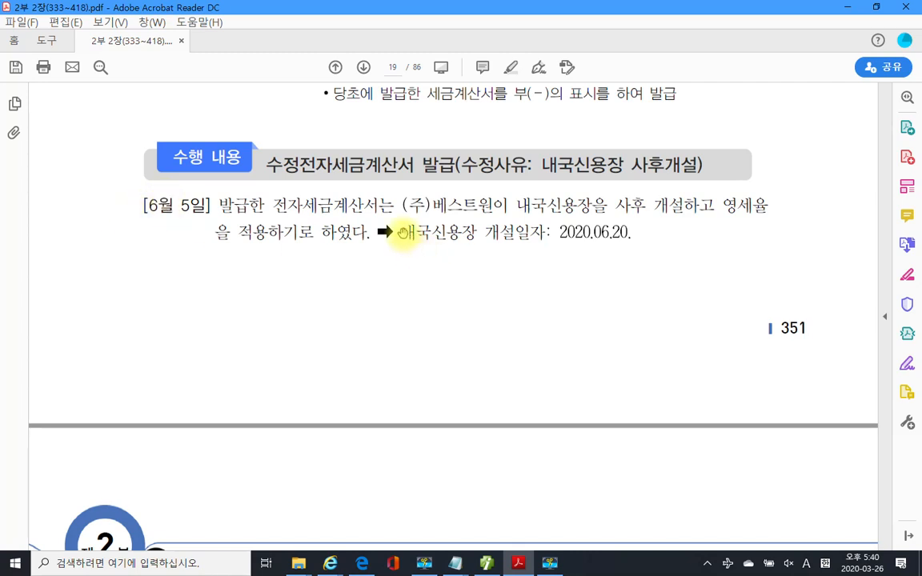
pyautogui.moveTo(403, 233); pyautogui.dragTo(551, 233)
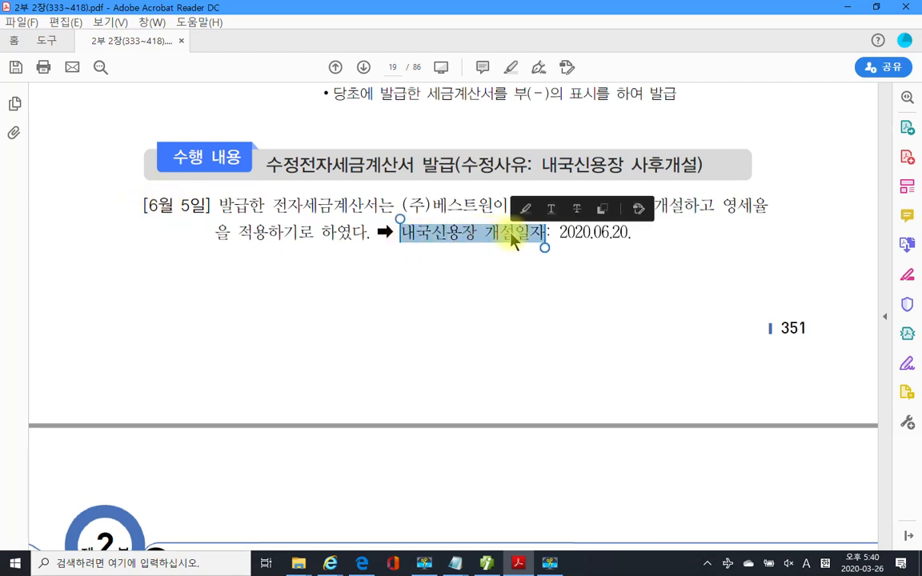
pyautogui.rightClick(535, 238)
pyautogui.click(562, 272)
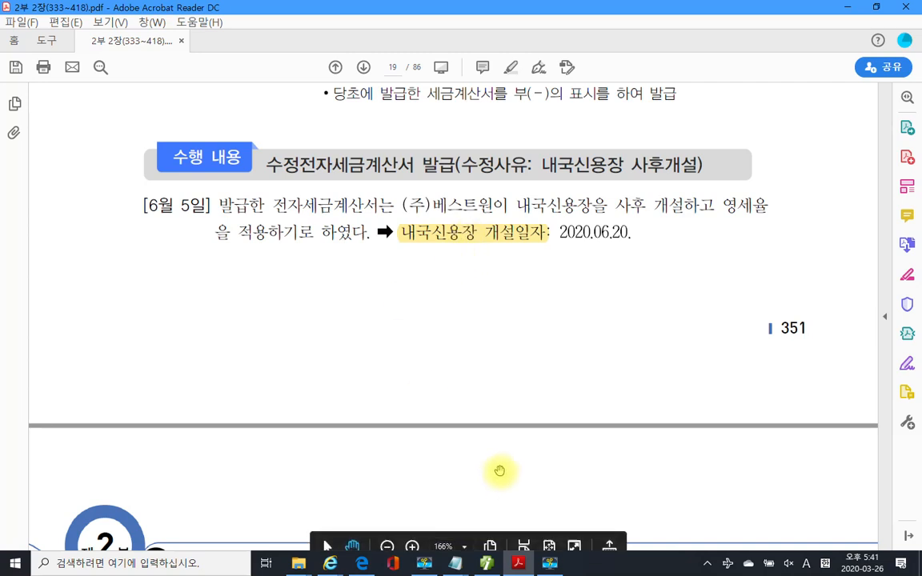
# Step: Switch to the accounting program and select the June 5 printer sale to (주)베스트원 in the sales voucher entry
pyautogui.click(487, 563)
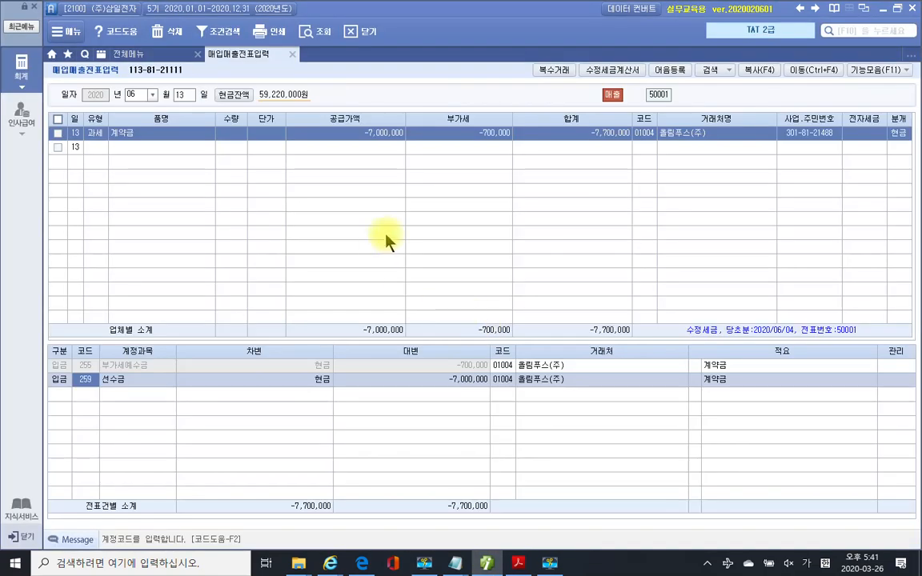
pyautogui.click(181, 95)
pyautogui.write('5')
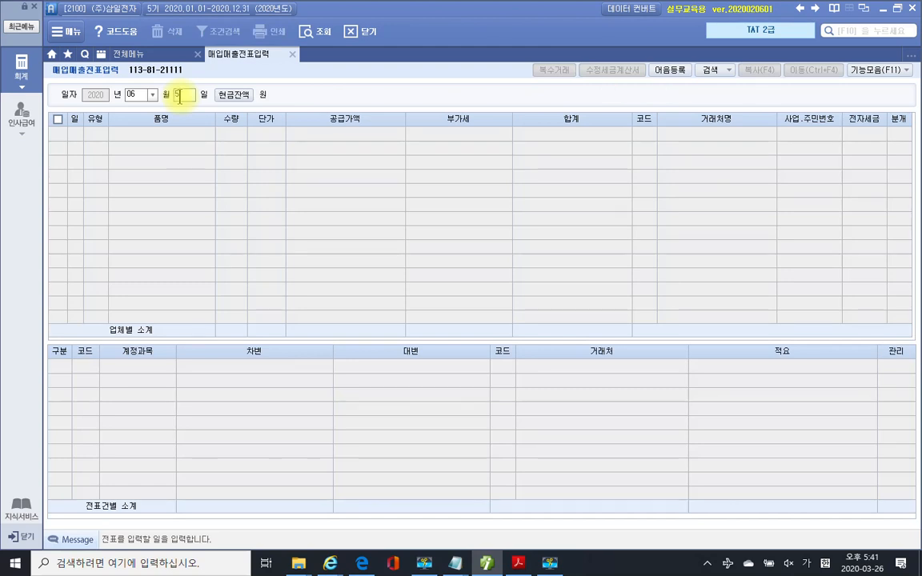
pyautogui.press('Return')
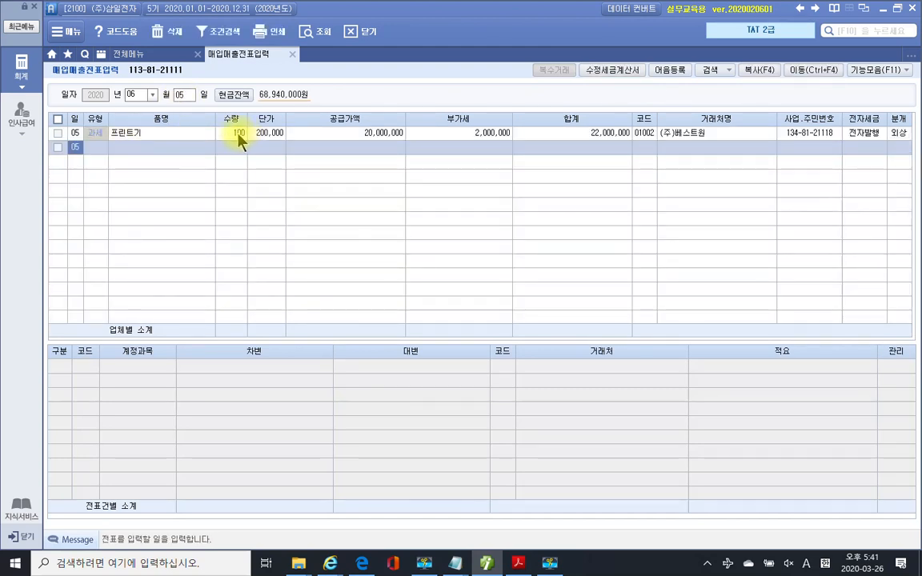
pyautogui.click(58, 134)
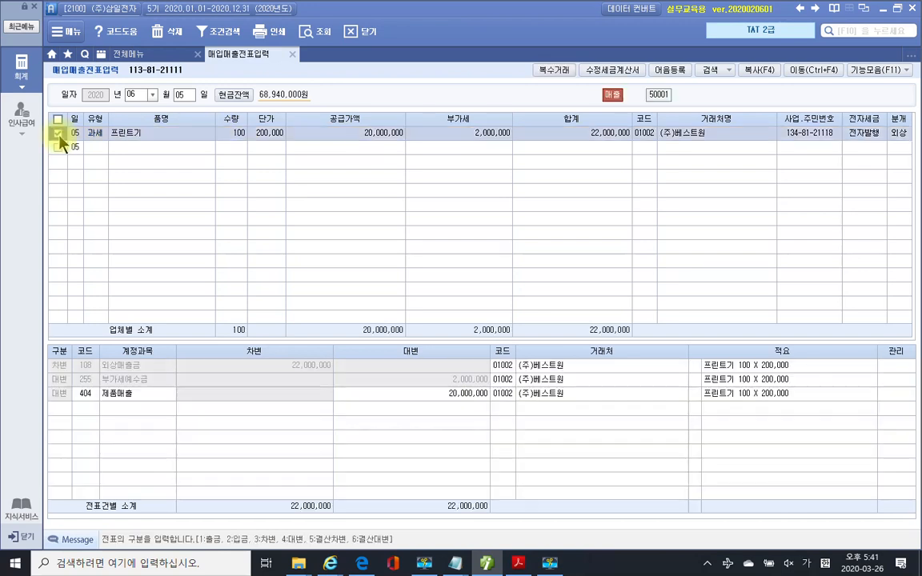
# Step: Start a revised tax invoice for the sale with the reason '5. 내국신용장 사후 개설'
pyautogui.click(622, 70)
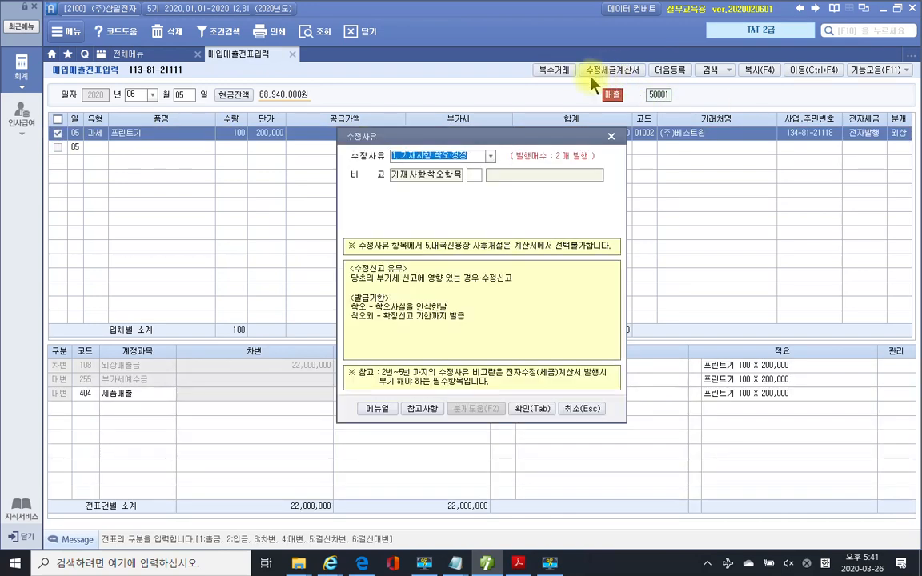
pyautogui.click(487, 157)
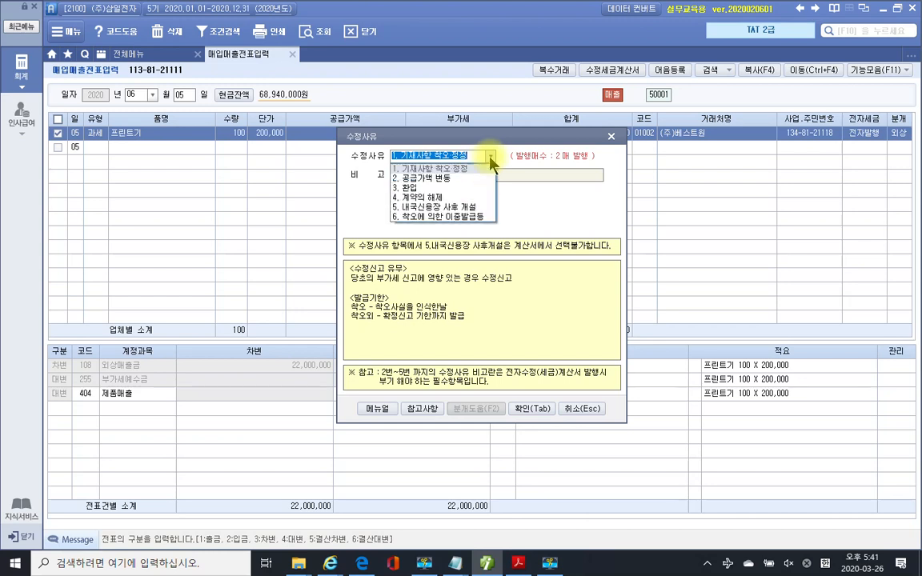
pyautogui.click(450, 208)
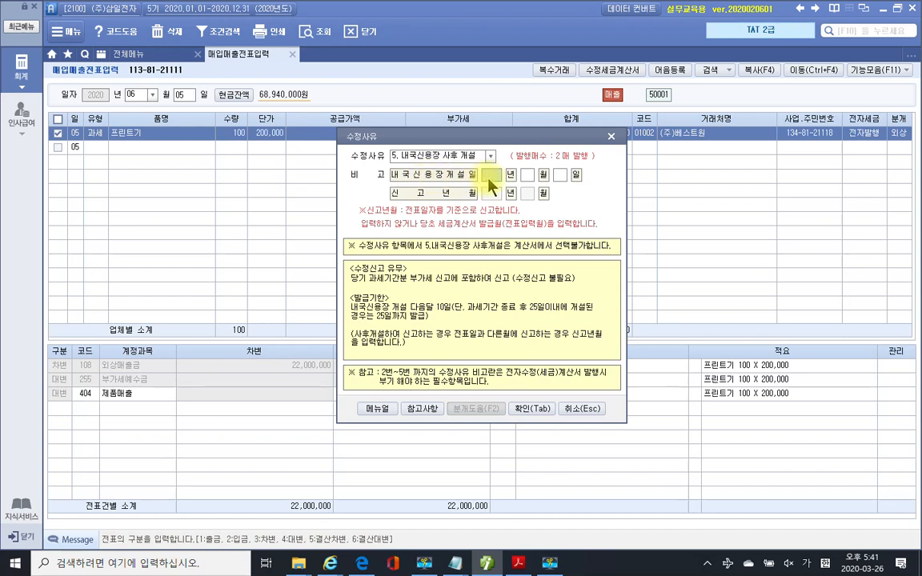
# Step: Enter the letter-of-credit opening date 2020-06-20 and report month 2020-06, then confirm the revision reason
pyautogui.write('2020 년 06 월 20 일')
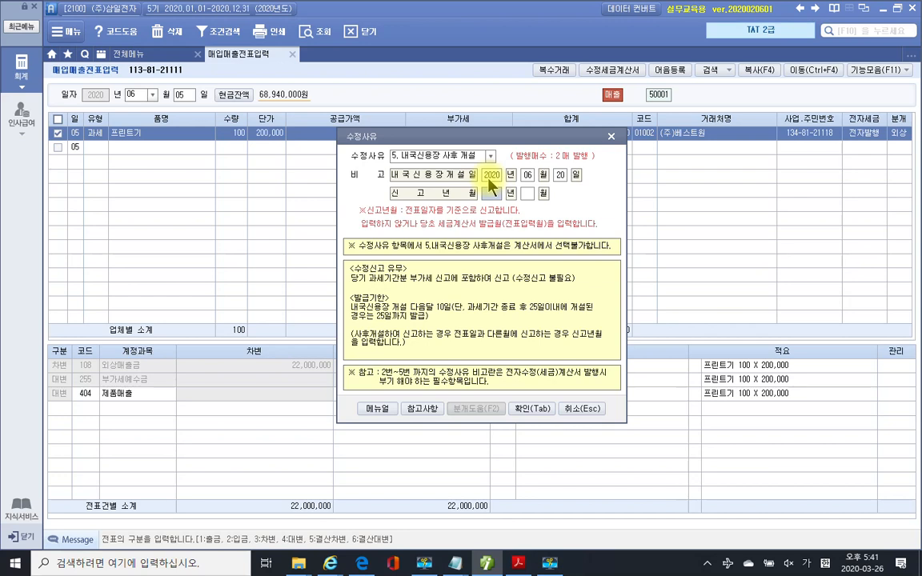
pyautogui.press('Return')
pyautogui.write('6')
pyautogui.press('Return')
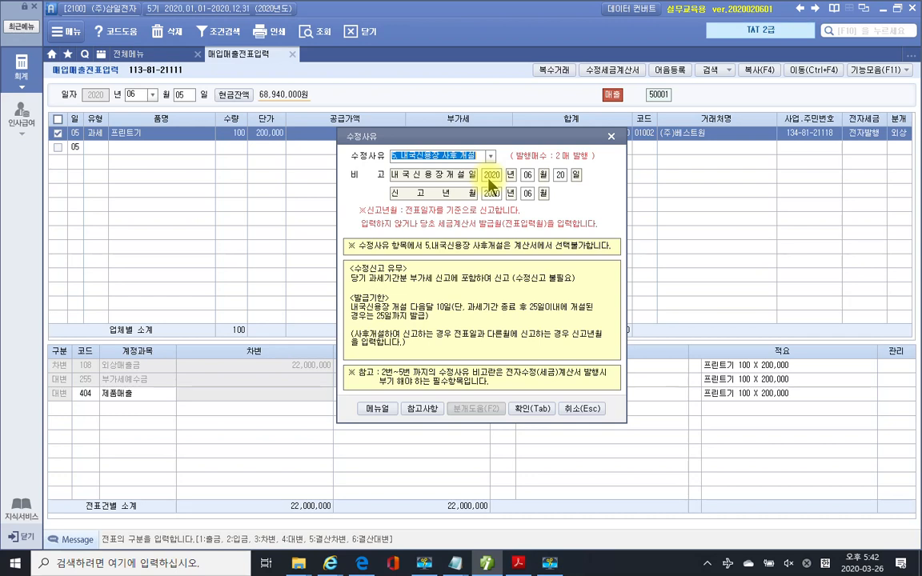
pyautogui.click(539, 413)
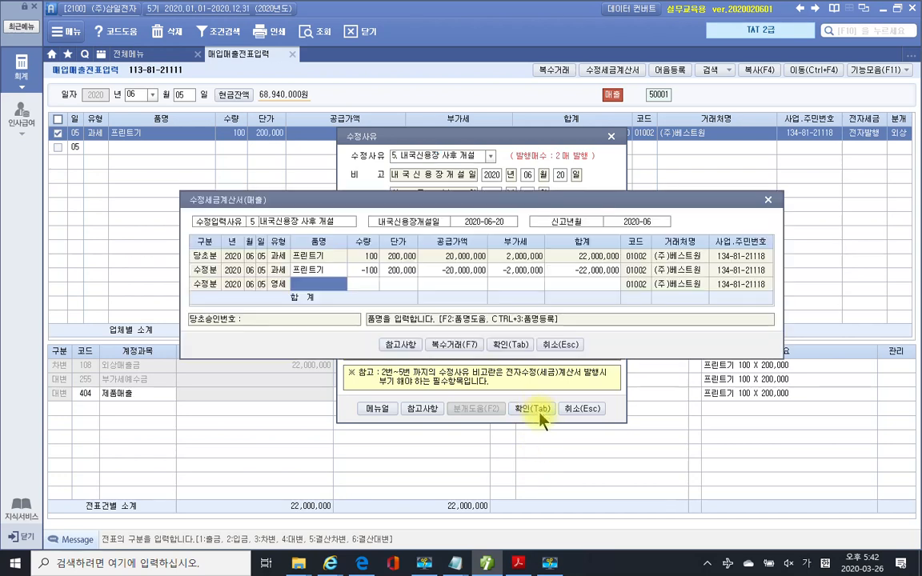
# Step: Review the revision rows and the reference table of revision reasons for the local letter-of-credit case
pyautogui.click(306, 271)
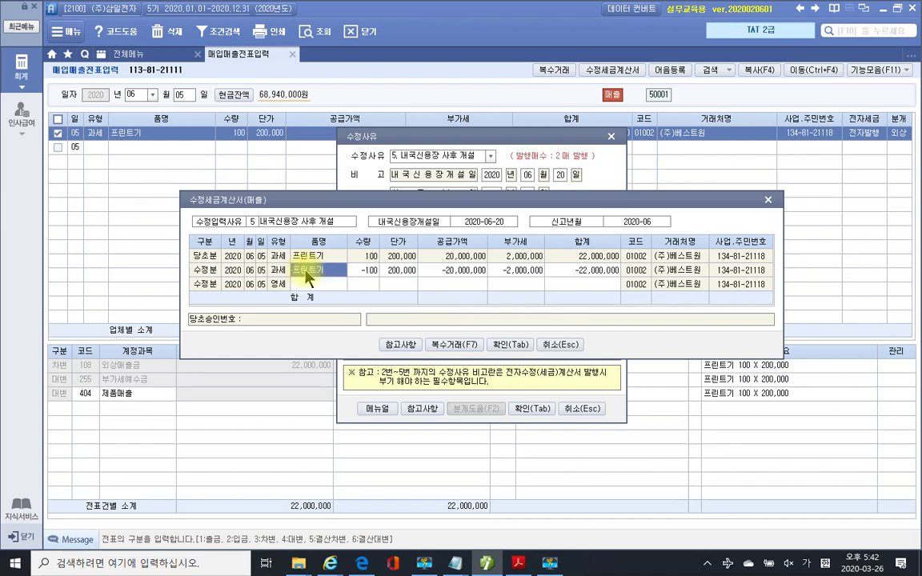
pyautogui.click(275, 271)
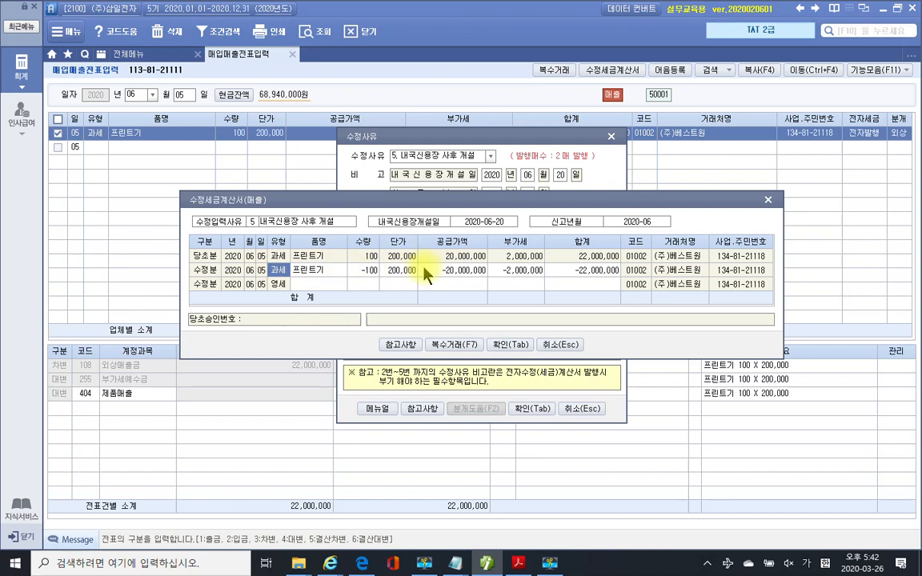
pyautogui.click(277, 285)
pyautogui.press('Return')
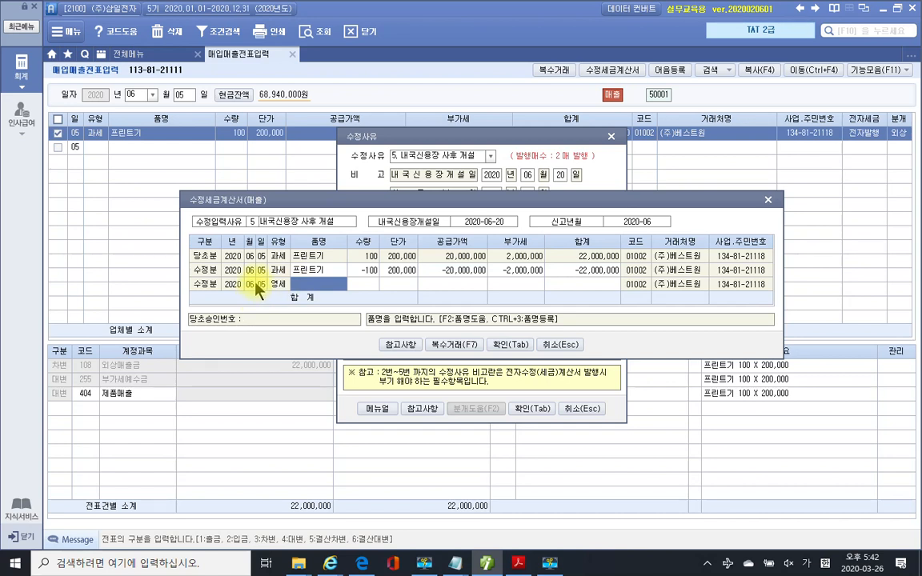
pyautogui.click(400, 345)
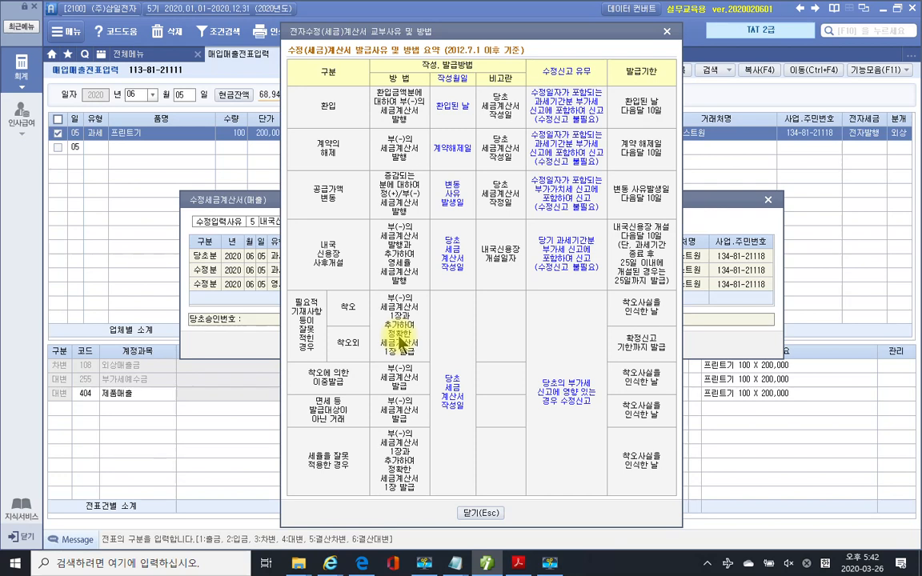
pyautogui.moveTo(300, 234); pyautogui.dragTo(361, 277)
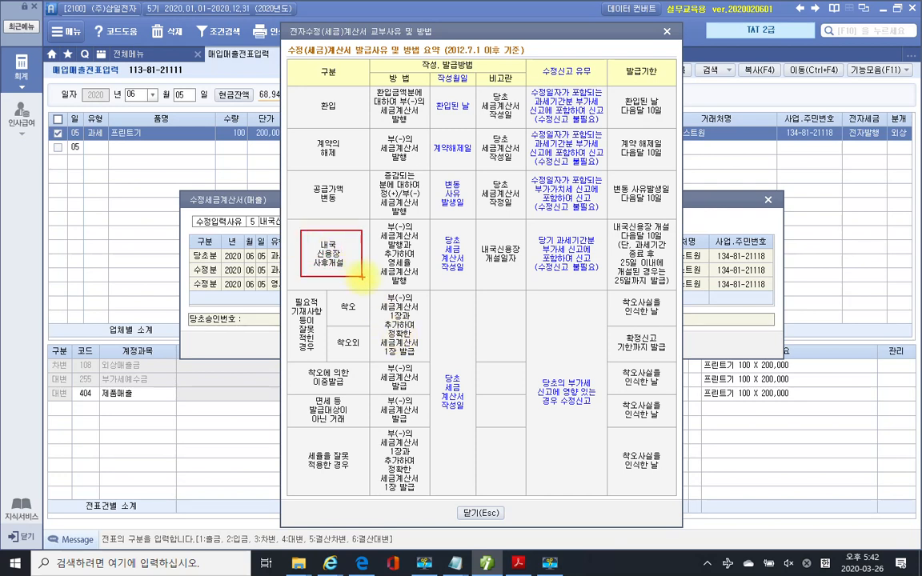
pyautogui.moveTo(436, 234); pyautogui.dragTo(476, 285)
pyautogui.moveTo(478, 83)
pyautogui.mouseDown()
pyautogui.moveTo(450, 67)
pyautogui.moveTo(438, 88)
pyautogui.moveTo(455, 98)
pyautogui.mouseUp()
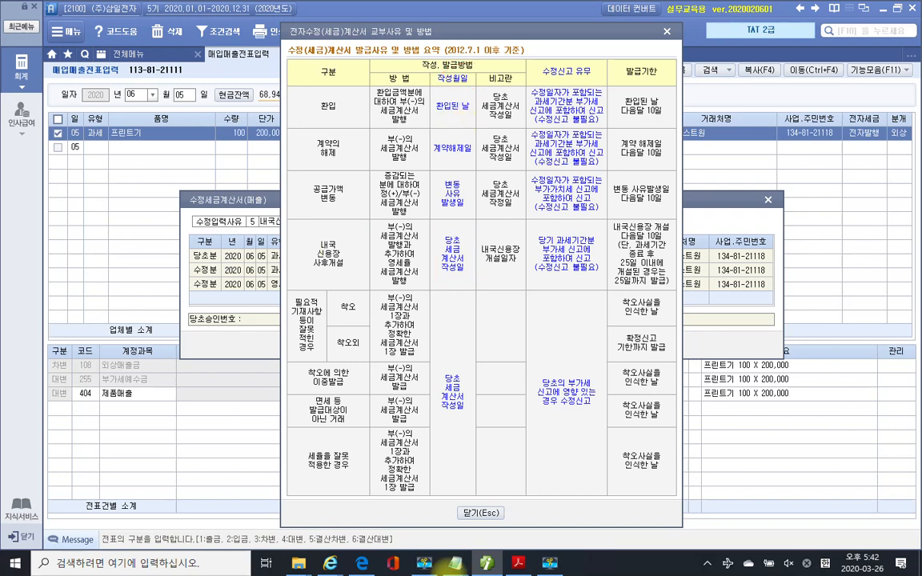
pyautogui.click(474, 515)
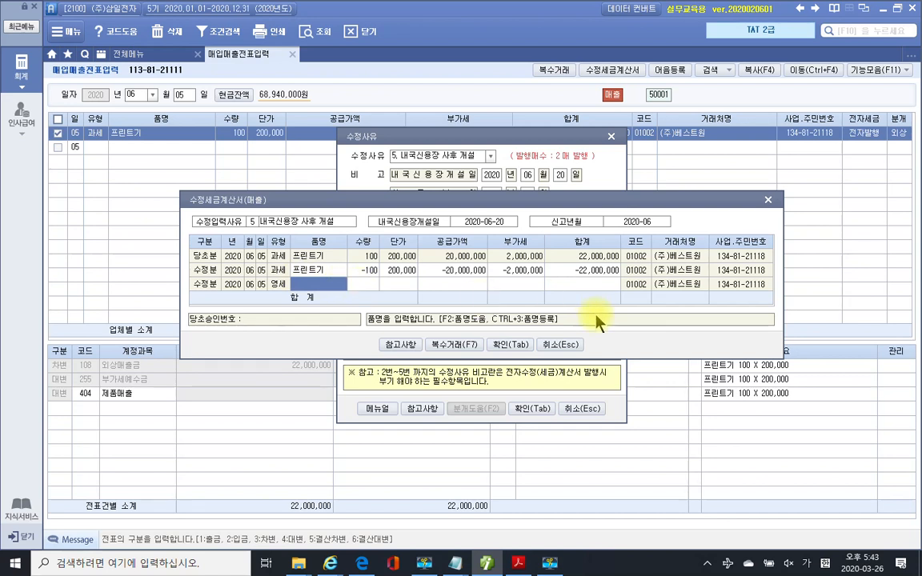
# Step: Fill the zero-rated revision row with item 프린트기, quantity 100 and unit price 200,000, then confirm
pyautogui.press('Return')
pyautogui.write('1')
pyautogui.press('Return')
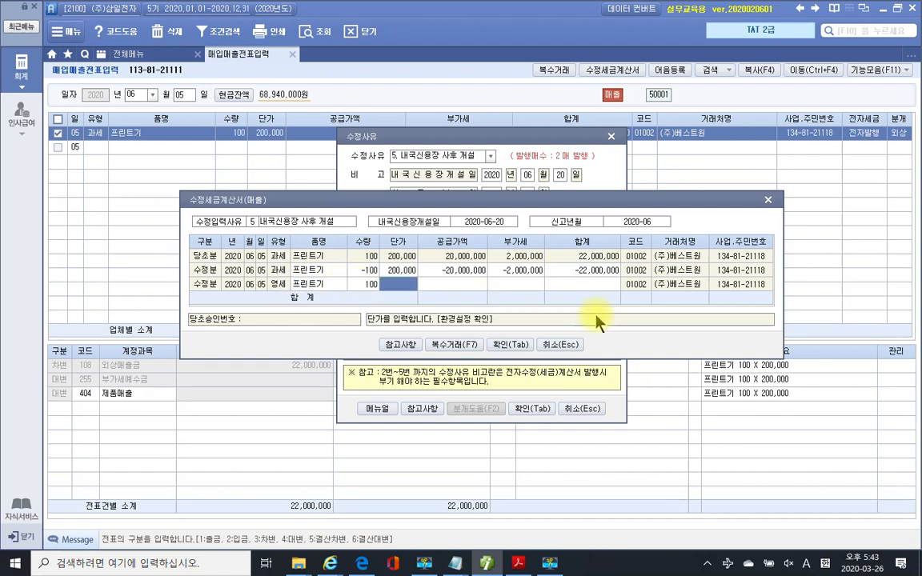
pyautogui.write('200')
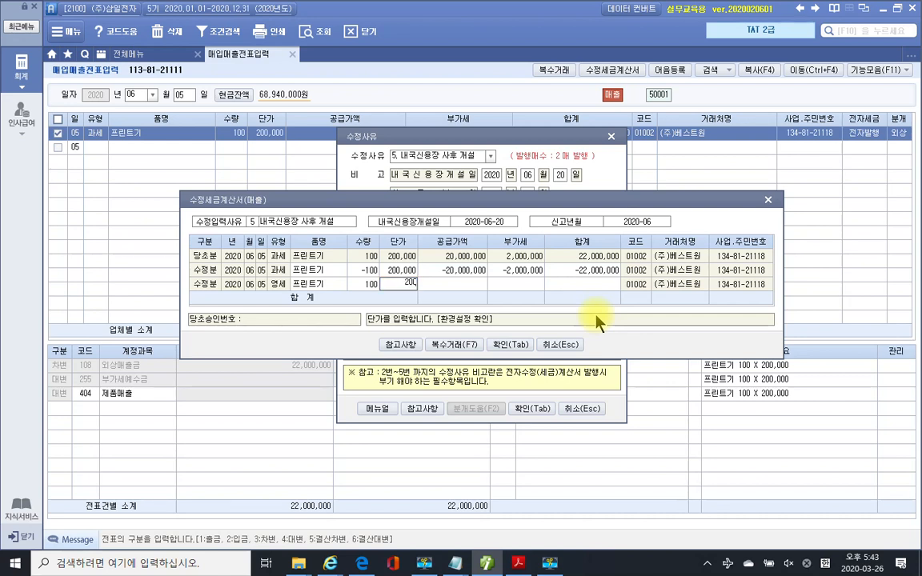
pyautogui.write(',000')
pyautogui.press('Return')
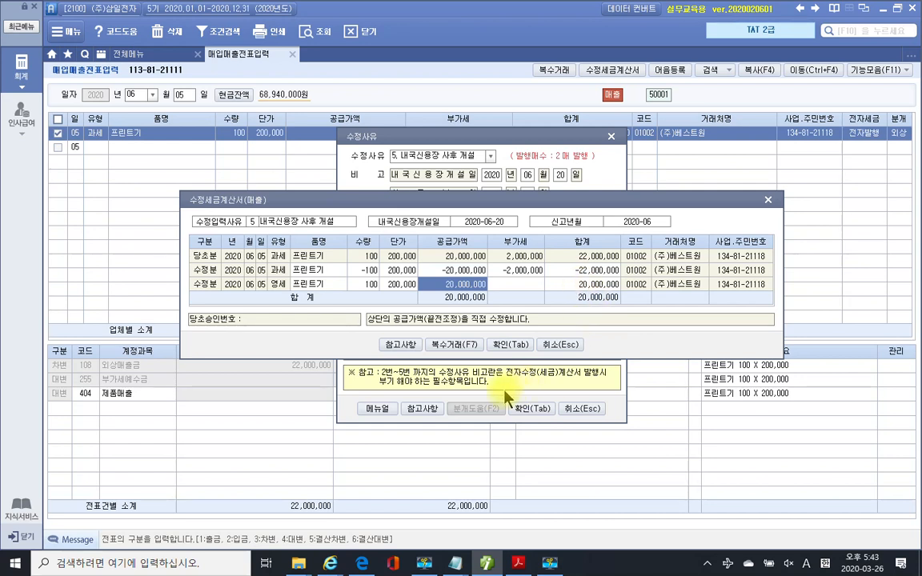
pyautogui.click(497, 345)
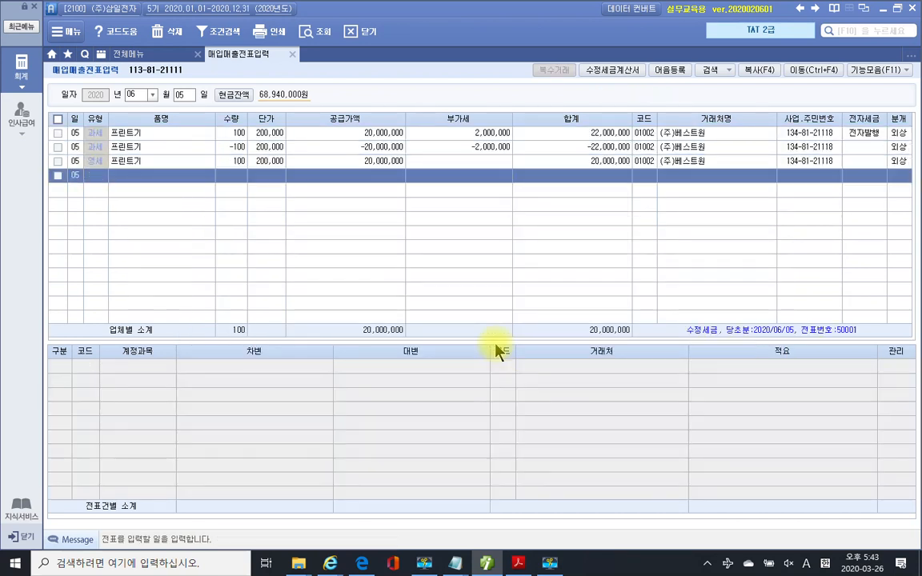
# Step: Open the electronic tax invoice issuance and history management screen
pyautogui.click(469, 312)
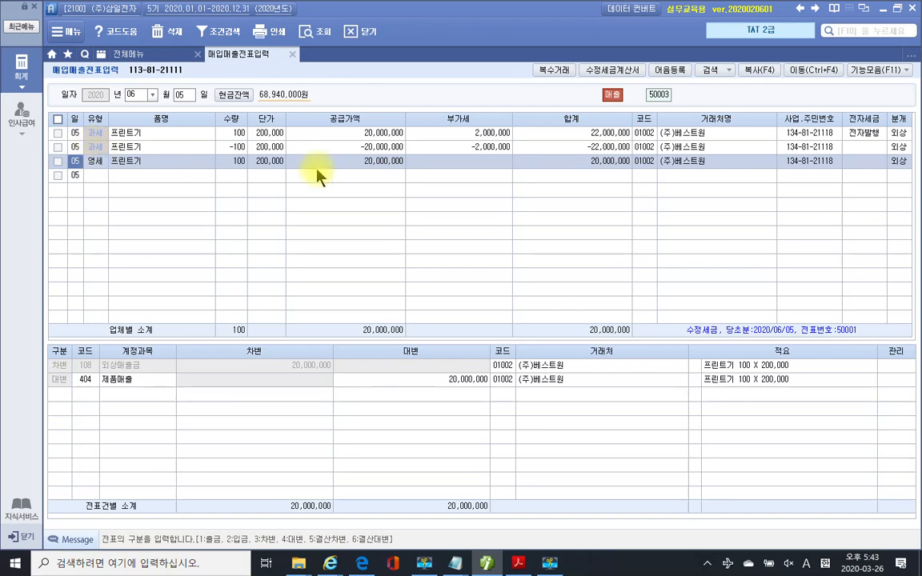
pyautogui.click(136, 57)
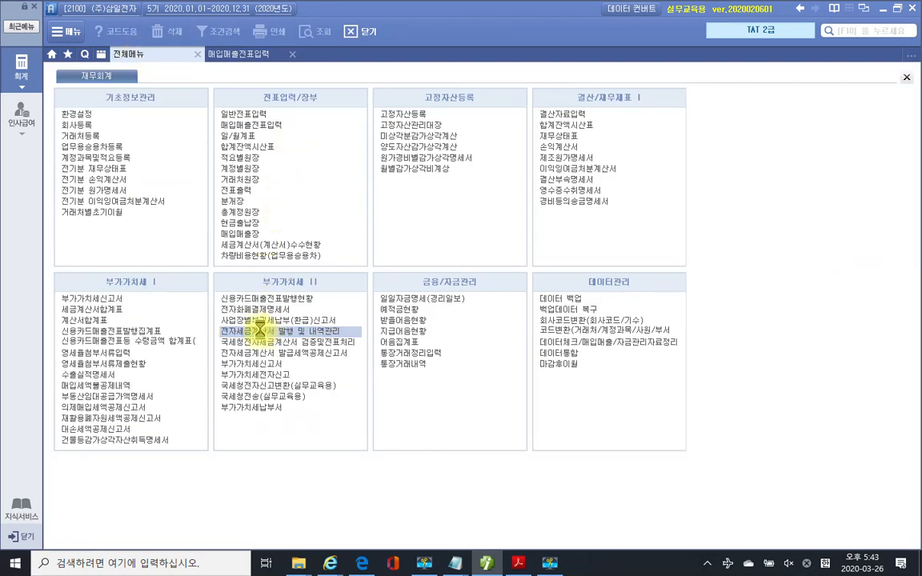
pyautogui.click(260, 329)
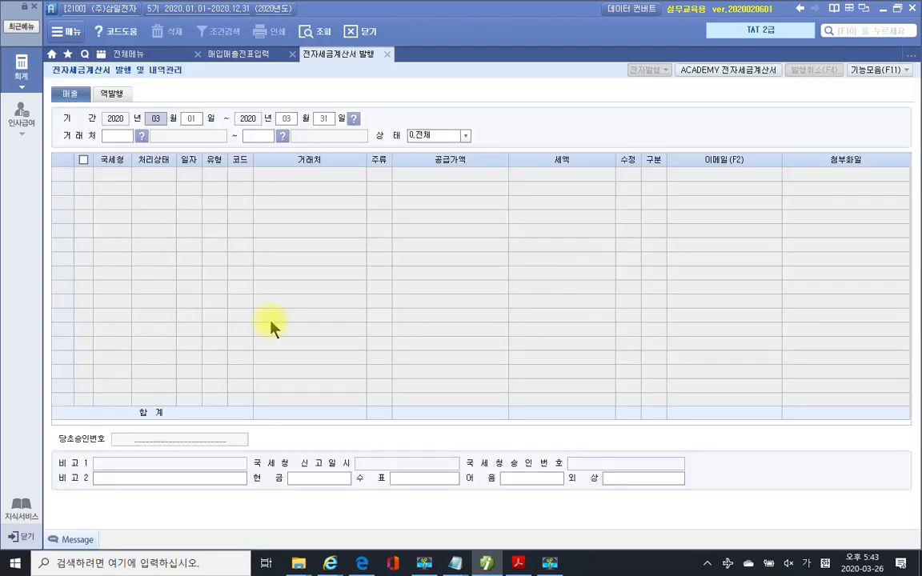
# Step: Set the period to 2020-06-05 through 2020-06-05 and list the sales invoices
pyautogui.write('0605')
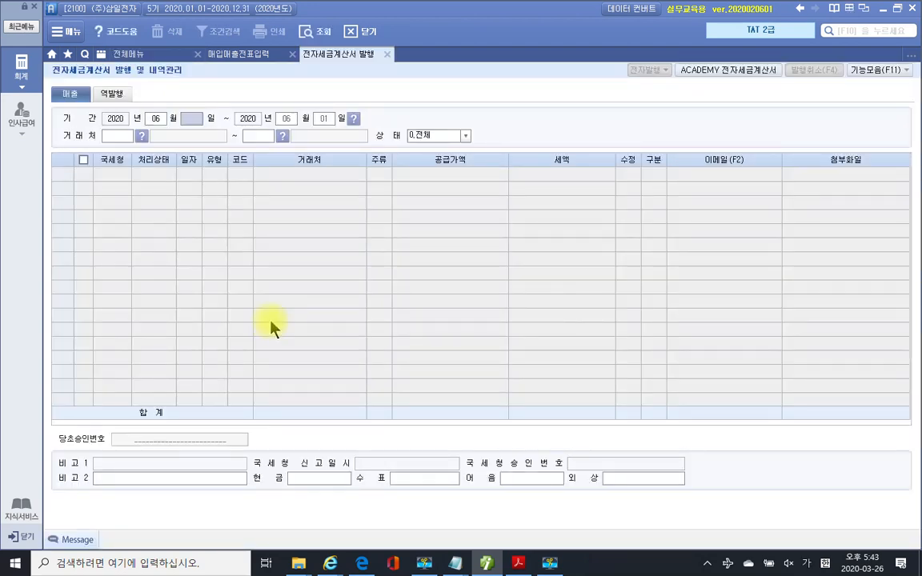
pyautogui.press('Return')
pyautogui.write('05')
pyautogui.press('Return')
pyautogui.press('Return')
pyautogui.press('Return')
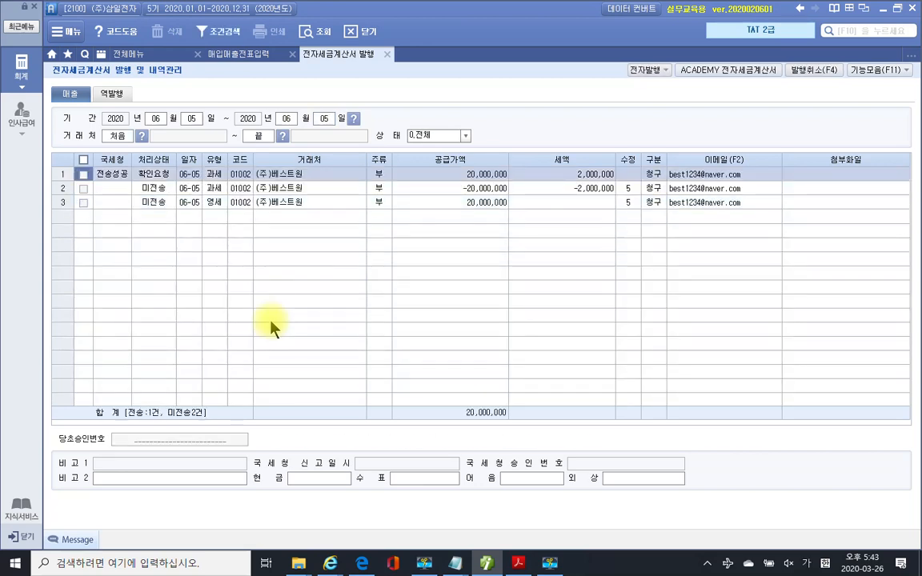
# Step: Select the two revised invoices and issue them electronically
pyautogui.click(83, 188)
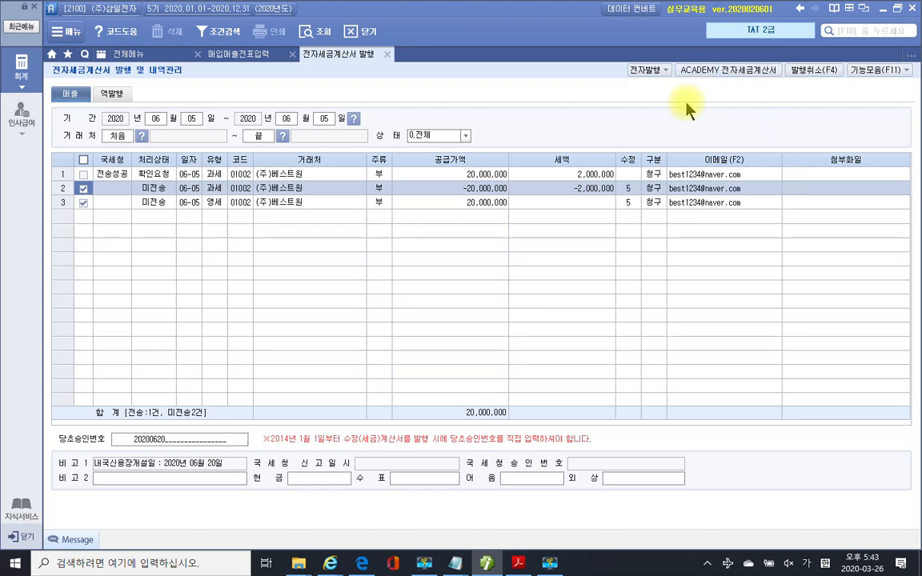
pyautogui.click(638, 70)
pyautogui.click(404, 346)
pyautogui.click(482, 473)
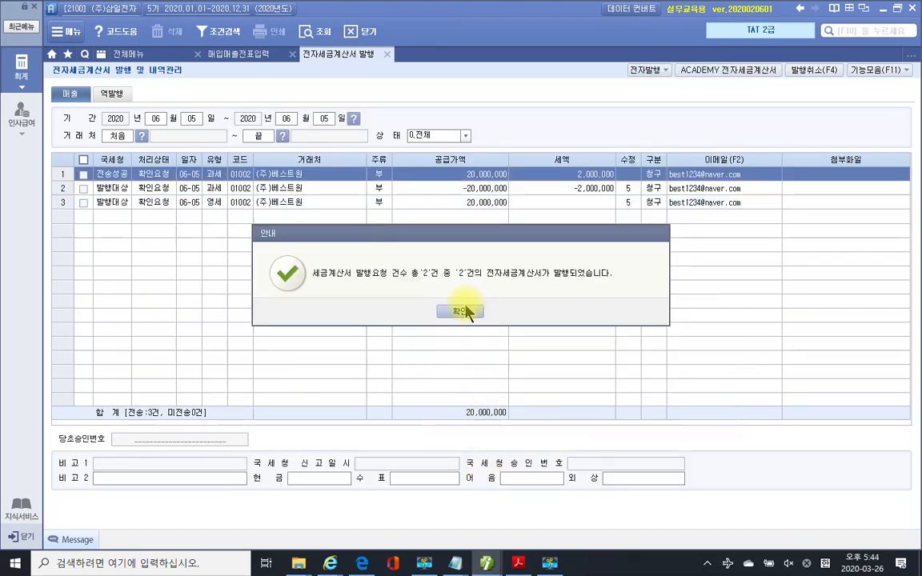
pyautogui.click(465, 313)
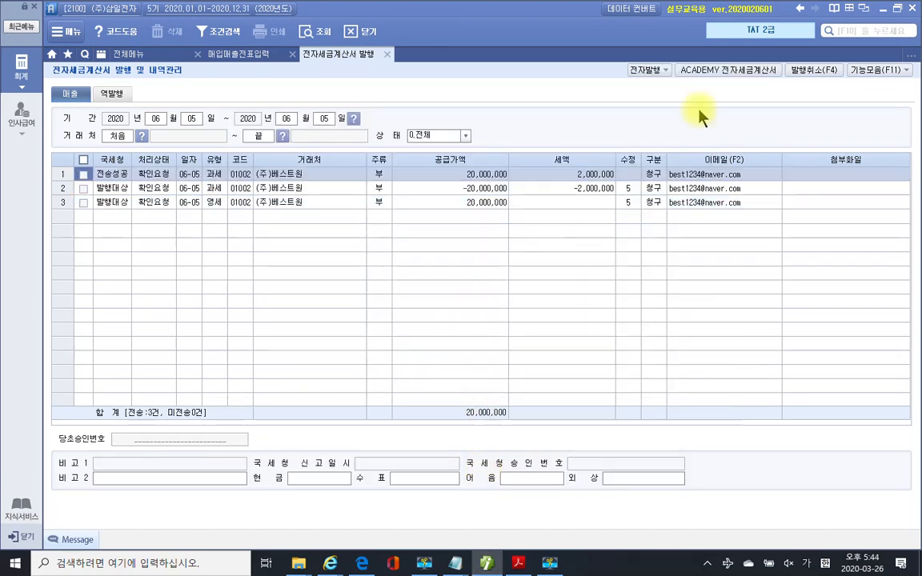
# Step: Open the ACADEMY e-tax invoice window, list unsent sales invoices and send the zero-rated invoice
pyautogui.click(724, 69)
pyautogui.click(327, 301)
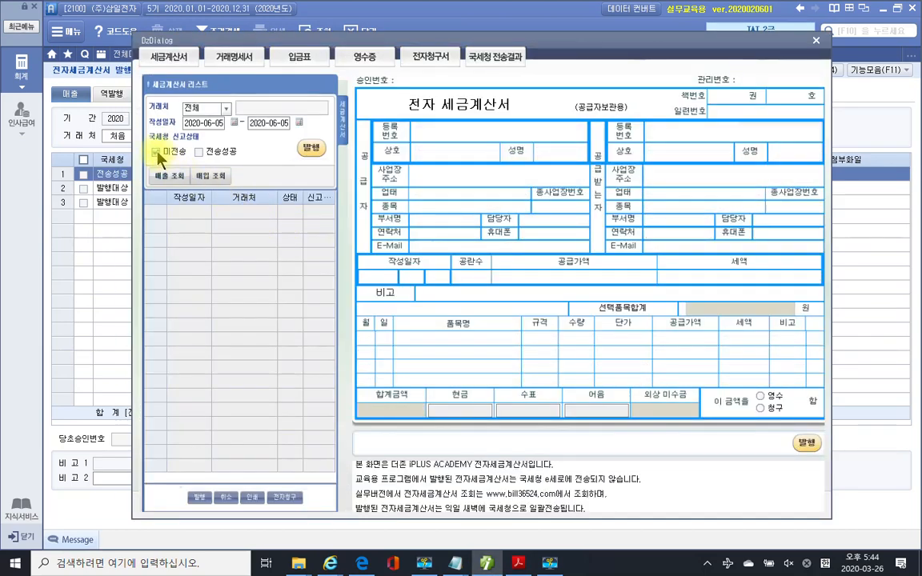
pyautogui.click(171, 176)
pyautogui.click(172, 225)
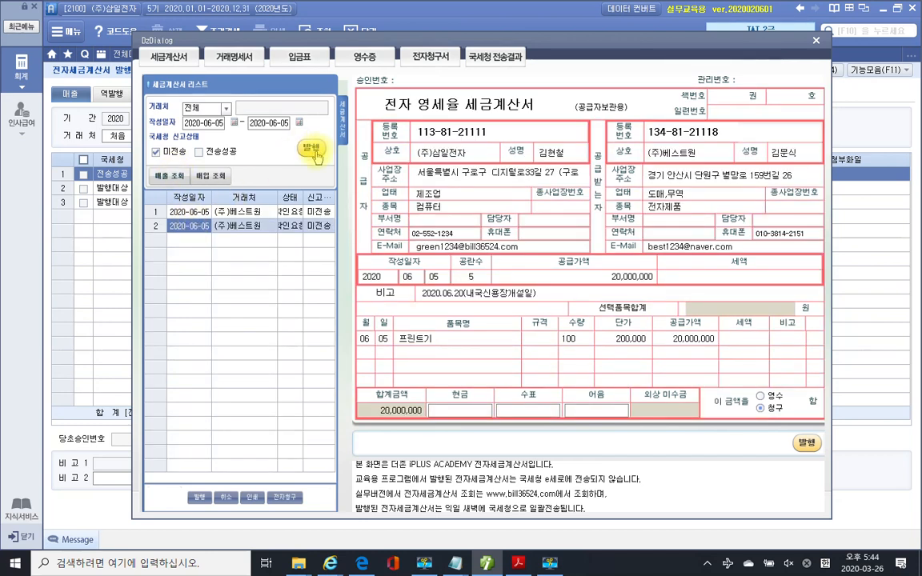
pyautogui.click(310, 148)
pyautogui.click(463, 312)
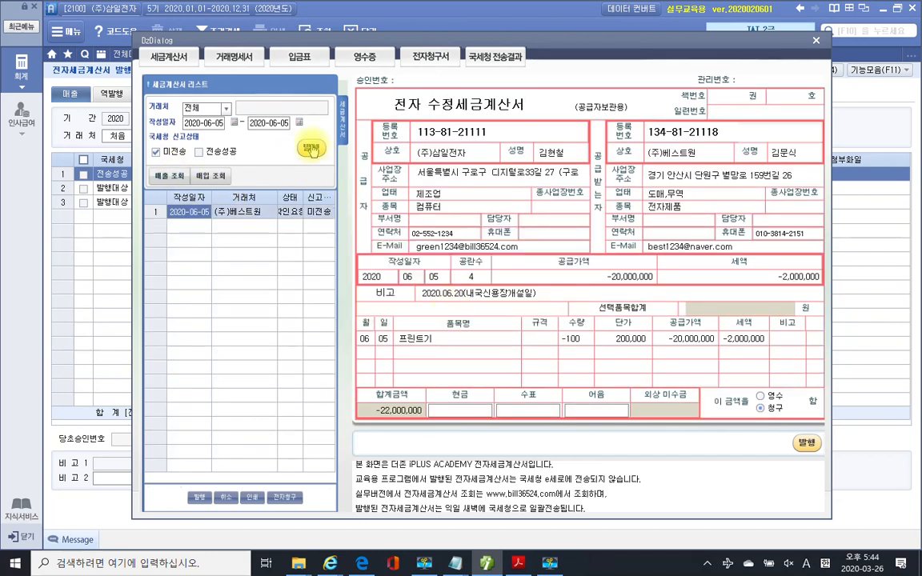
# Step: Close the e-tax invoice windows and refresh the June 5 sales vouchers to check their issuance status
pyautogui.click(311, 148)
pyautogui.click(469, 312)
pyautogui.click(469, 312)
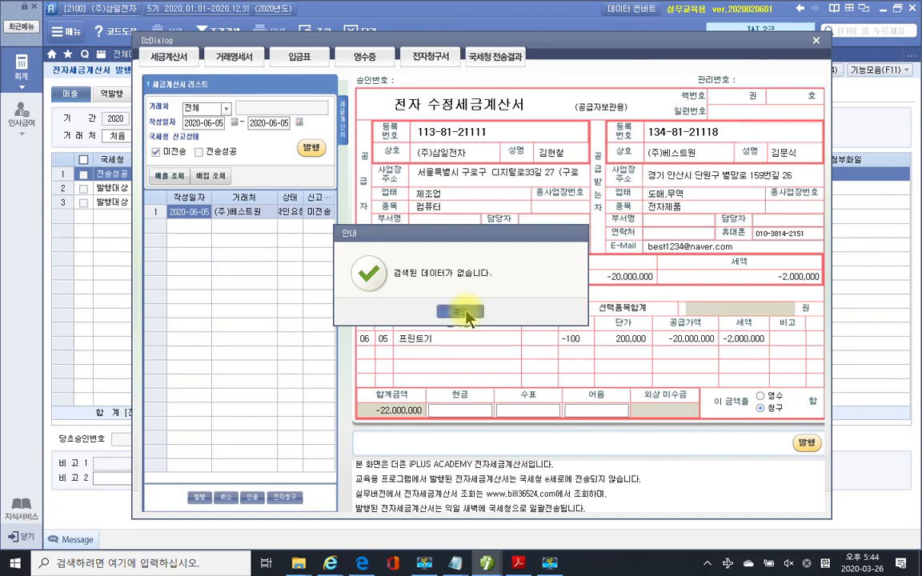
pyautogui.click(817, 41)
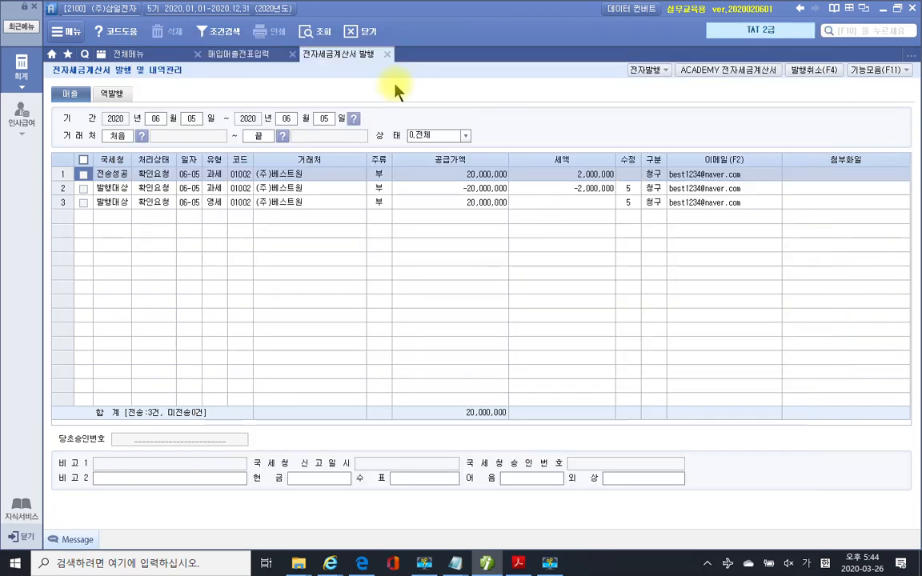
pyautogui.click(387, 56)
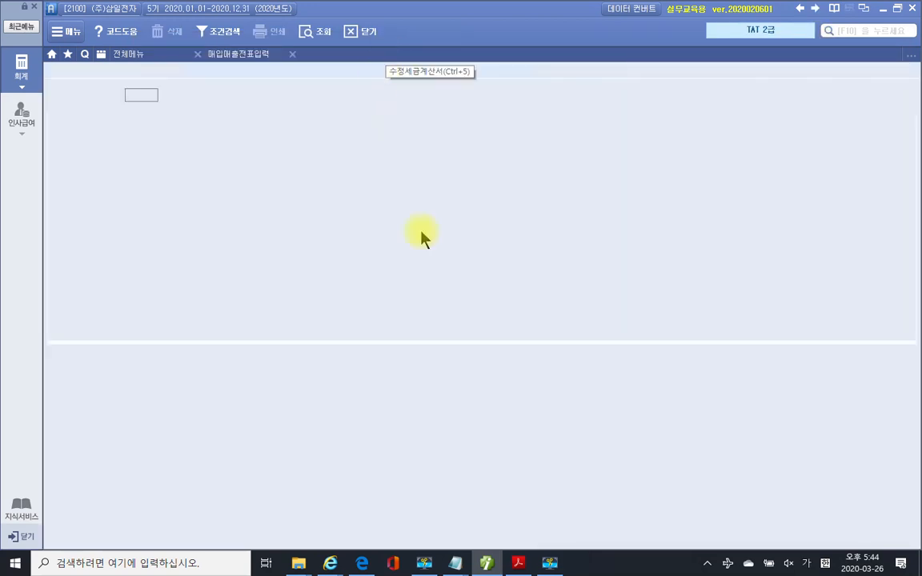
pyautogui.click(312, 40)
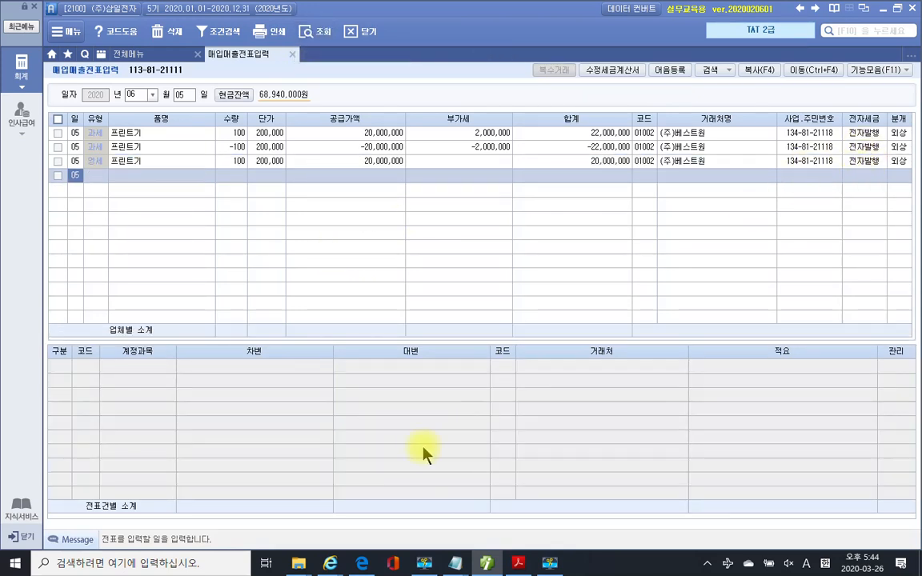
# Step: Switch to the textbook PDF and read through the June 5 local letter of credit result pages
pyautogui.moveTo(519, 566)
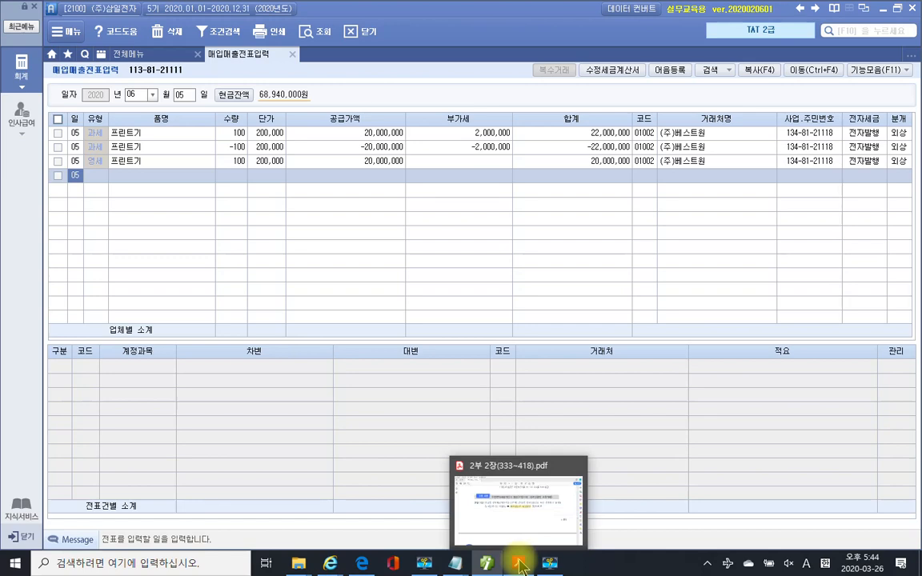
pyautogui.click(519, 566)
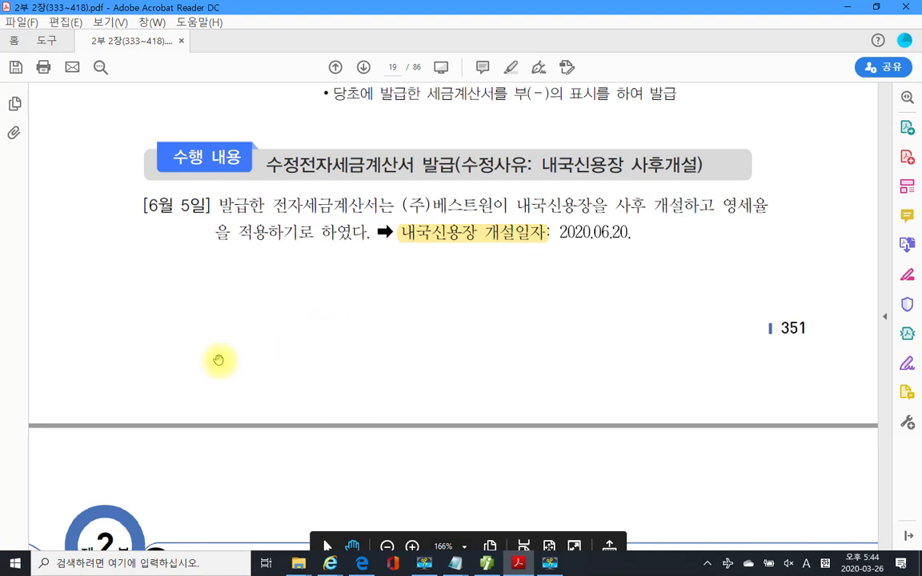
pyautogui.scroll(-10, 229, 347)
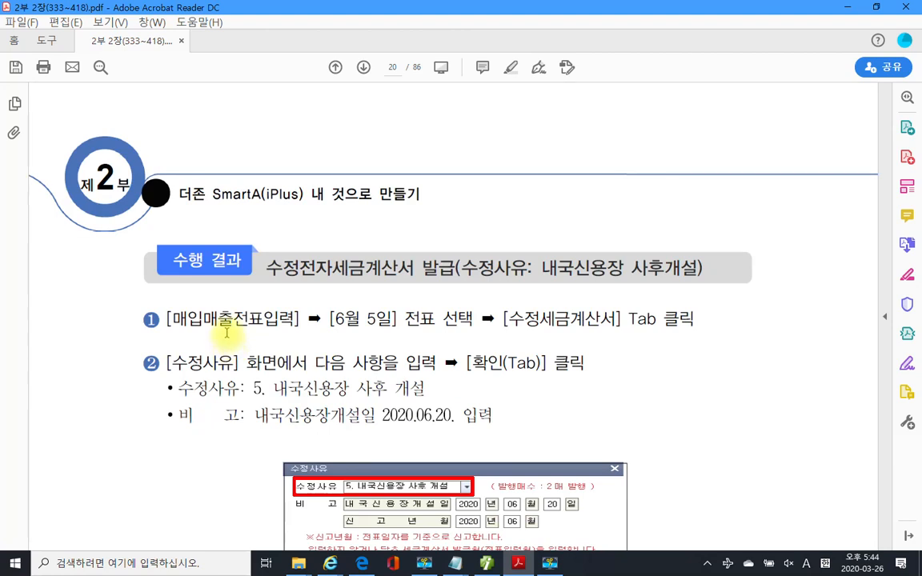
pyautogui.scroll(-2, 308, 313)
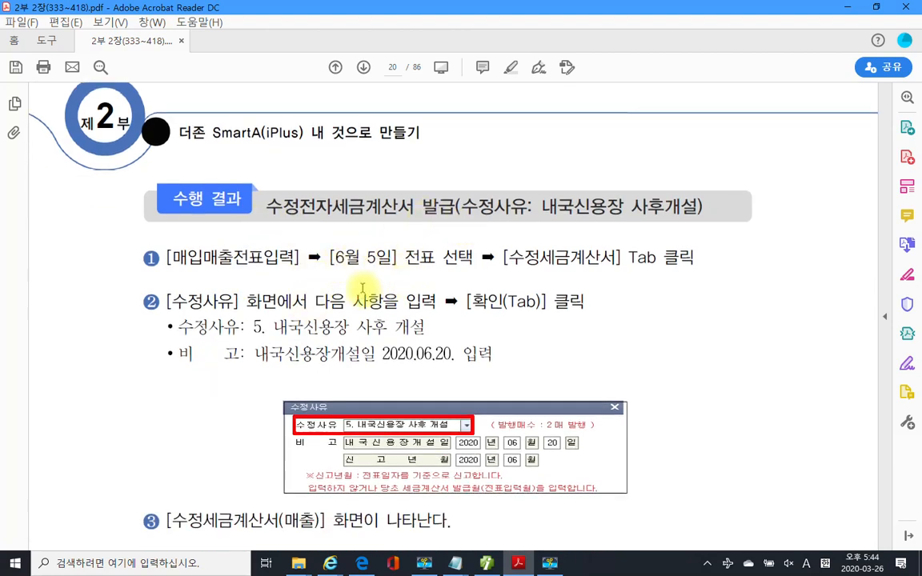
pyautogui.scroll(-1, 362, 240)
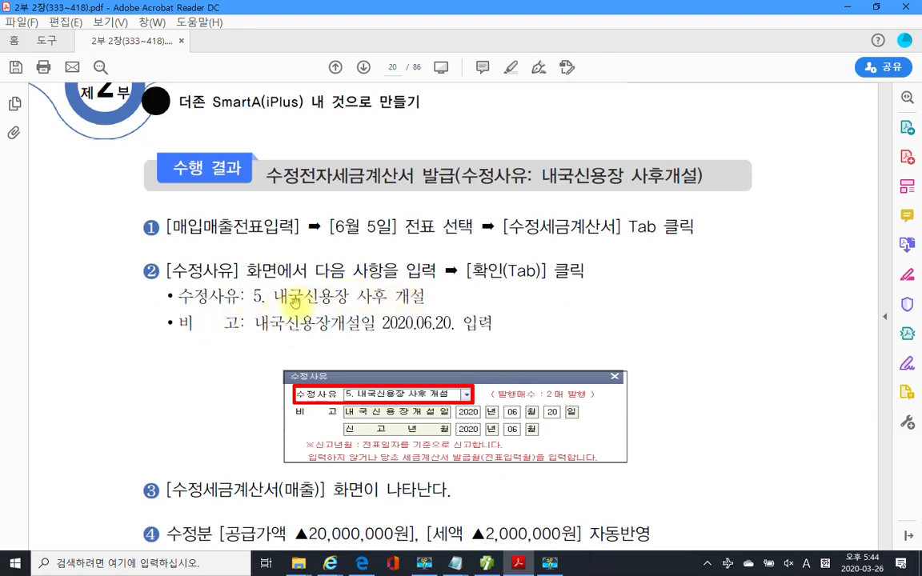
pyautogui.scroll(-3, 305, 324)
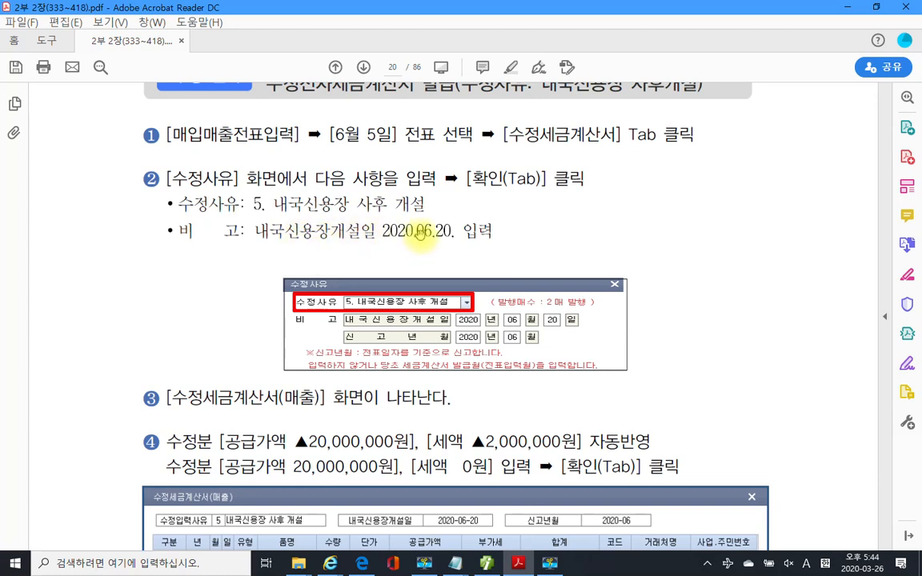
pyautogui.scroll(-4, 430, 230)
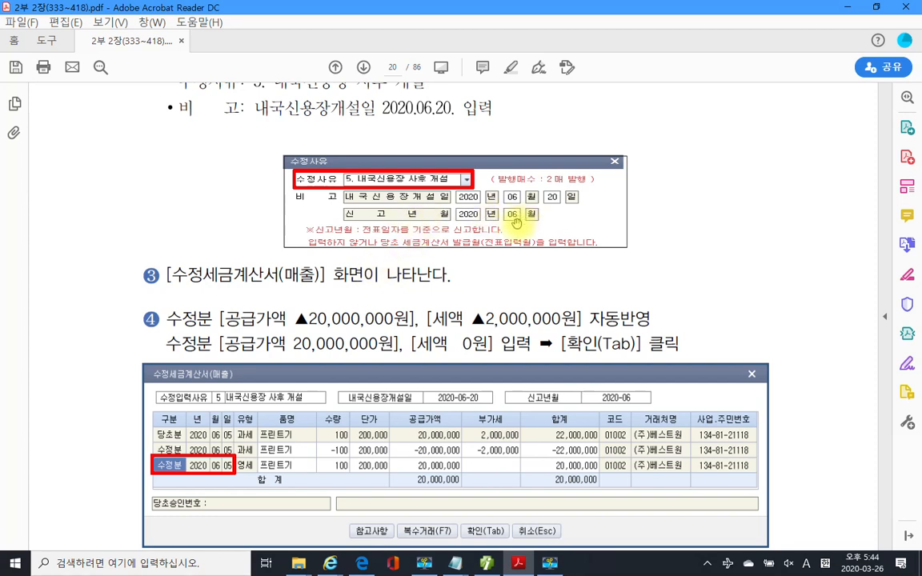
pyautogui.scroll(-3, 232, 232)
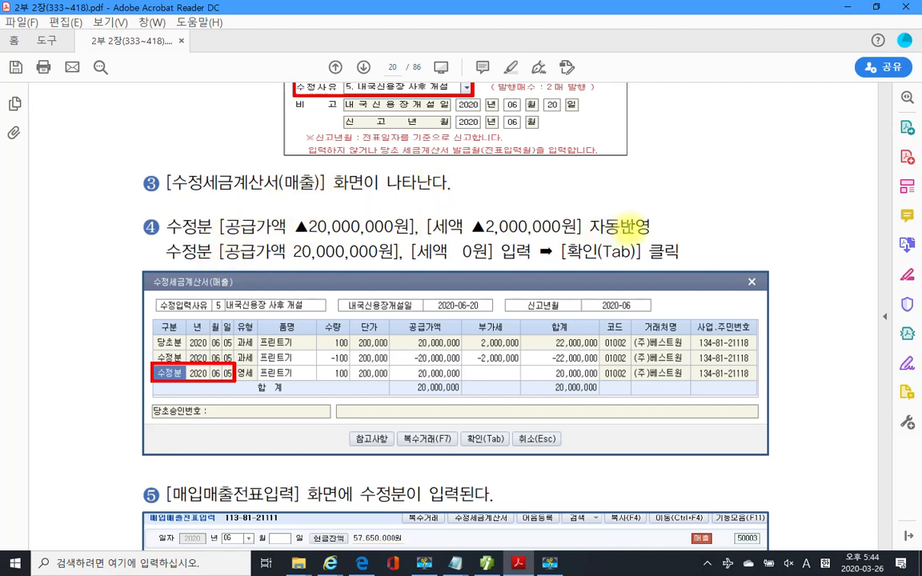
pyautogui.scroll(-1, 216, 228)
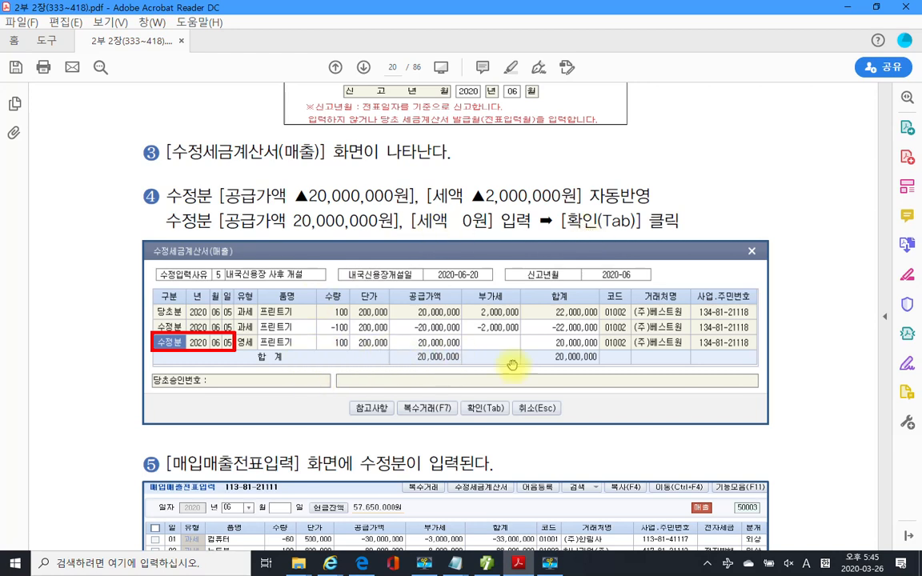
pyautogui.scroll(-5, 512, 368)
pyautogui.scroll(-2, 498, 374)
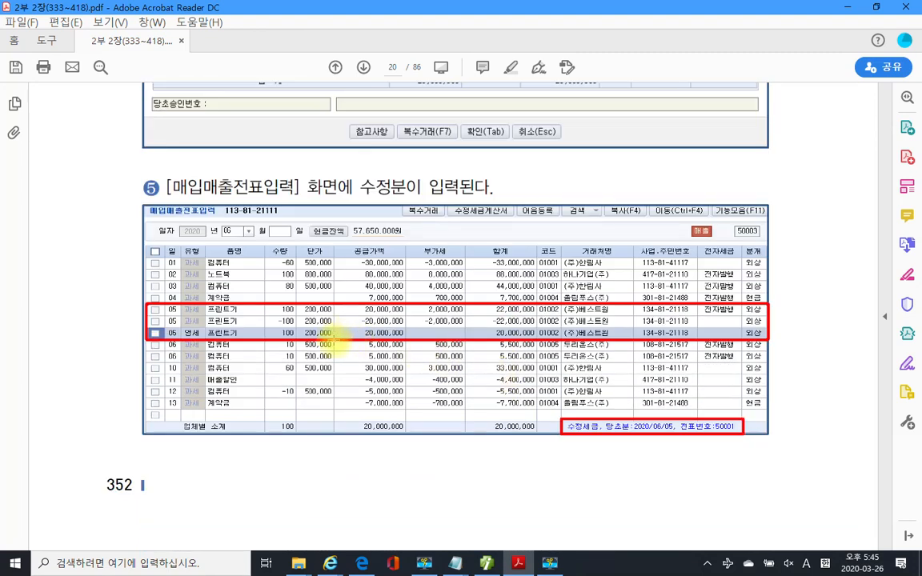
pyautogui.scroll(-2, 513, 346)
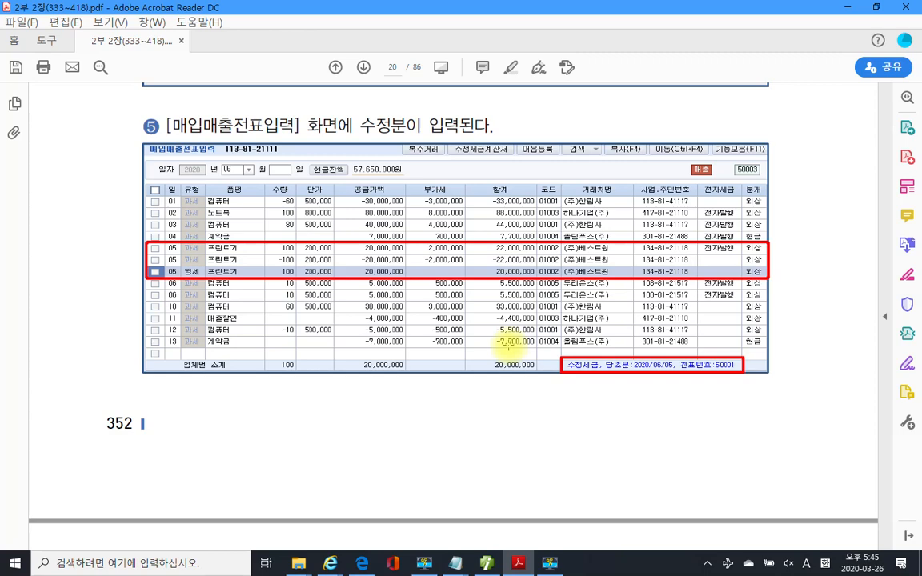
pyautogui.scroll(-2, 509, 344)
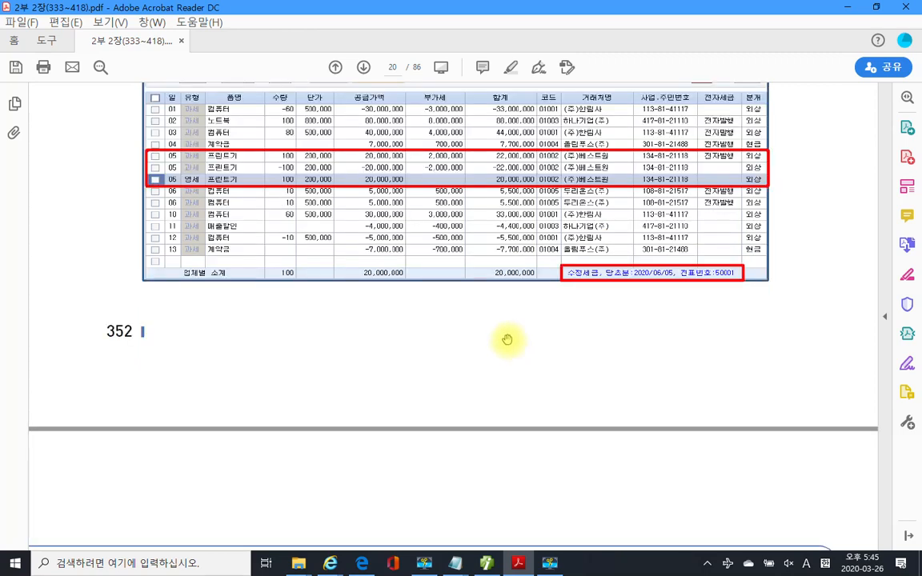
pyautogui.scroll(-10, 507, 339)
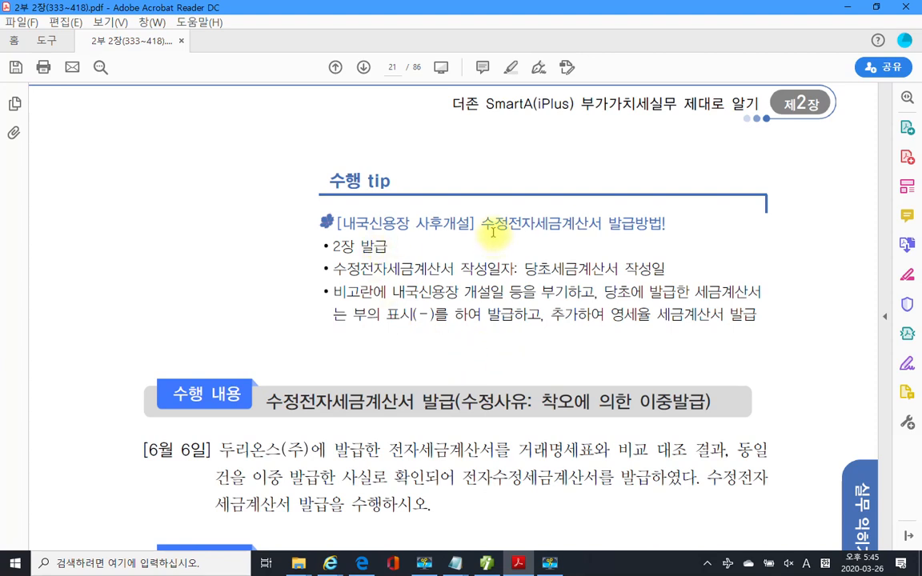
# Step: Highlight '2장 발급' and '당초세금계산서 작성일' in the textbook's local letter of credit tip
pyautogui.moveTo(356, 246); pyautogui.dragTo(319, 246)
pyautogui.rightClick(381, 249)
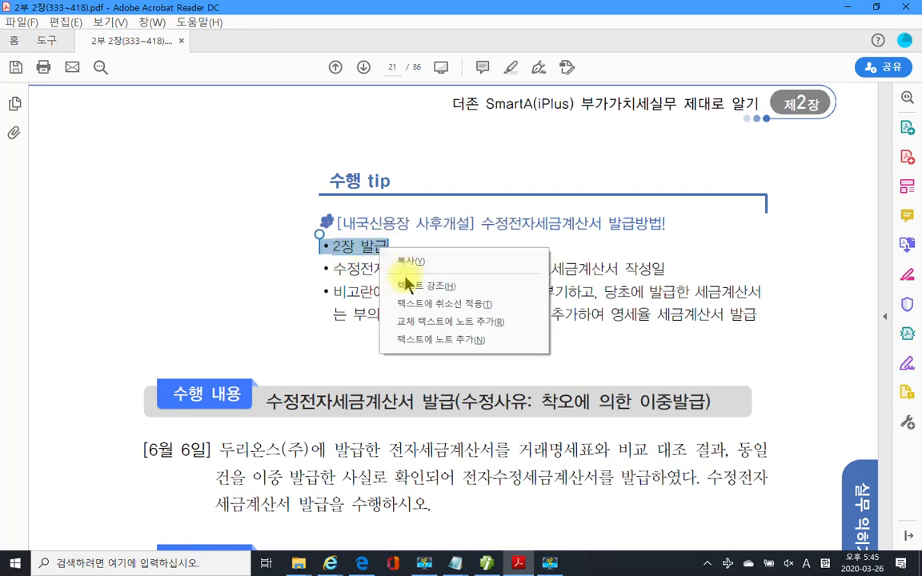
pyautogui.click(410, 287)
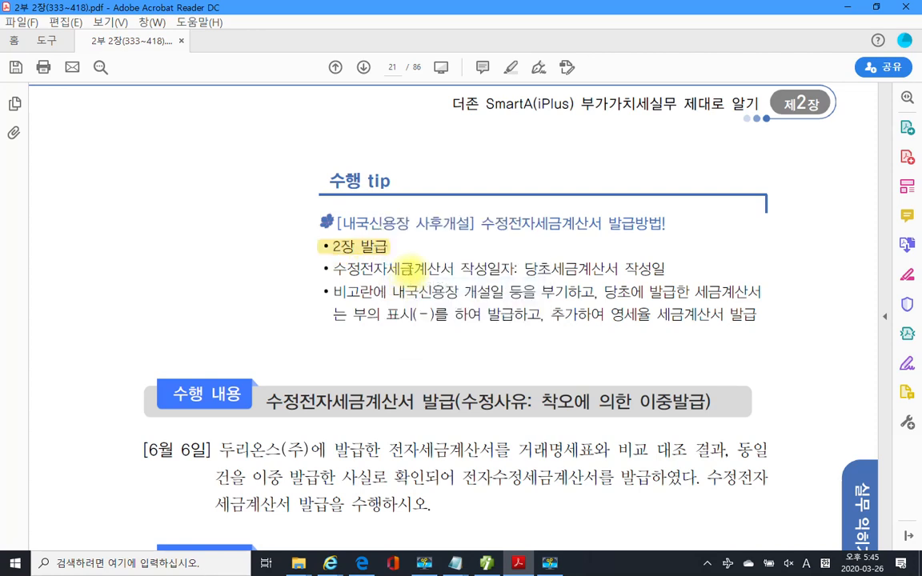
pyautogui.moveTo(519, 269); pyautogui.dragTo(667, 269)
pyautogui.rightClick(641, 273)
pyautogui.click(677, 308)
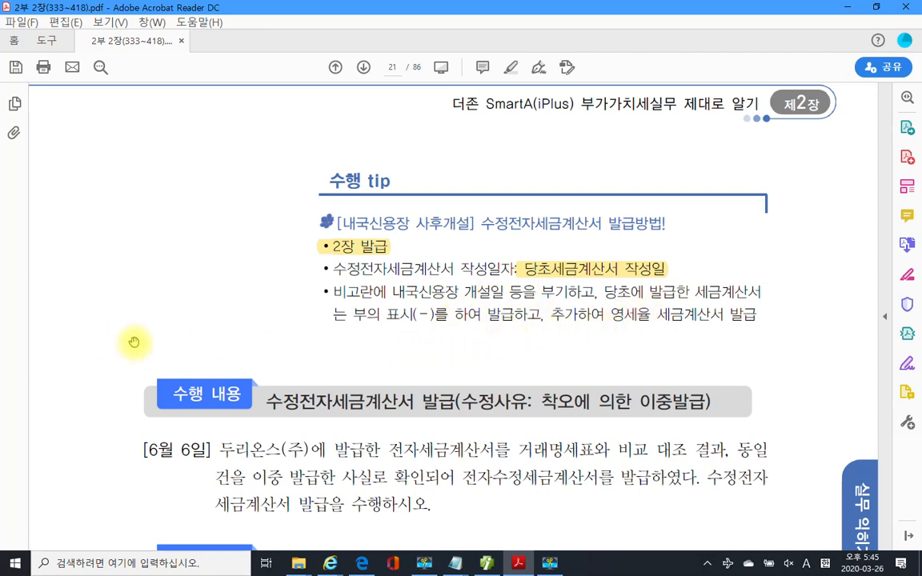
# Step: Highlight '[6월 6일]' in the duplicate-issuance exercise and read its instructions
pyautogui.scroll(-2, 133, 343)
pyautogui.scroll(-3, 135, 341)
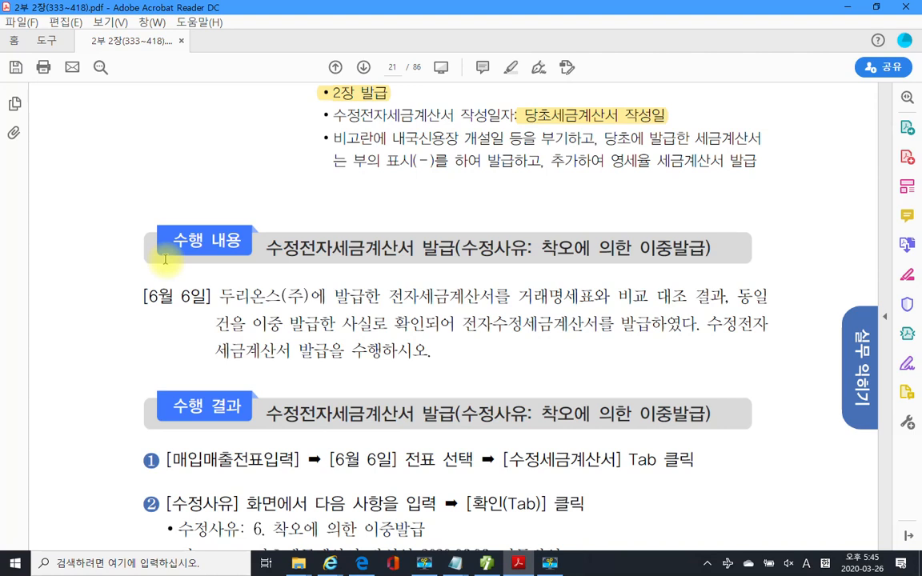
pyautogui.moveTo(142, 297); pyautogui.dragTo(207, 298)
pyautogui.rightClick(207, 299)
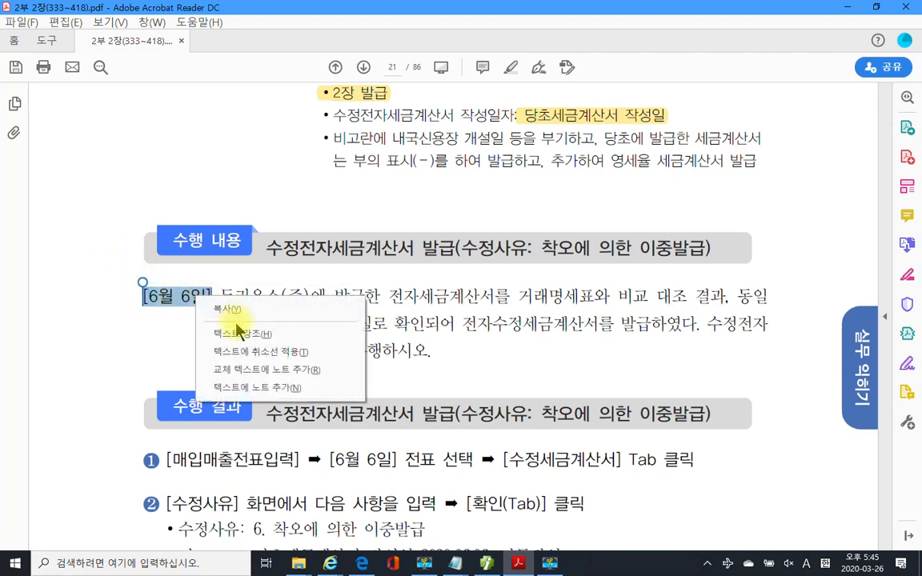
pyautogui.click(241, 333)
pyautogui.scroll(-1, 230, 322)
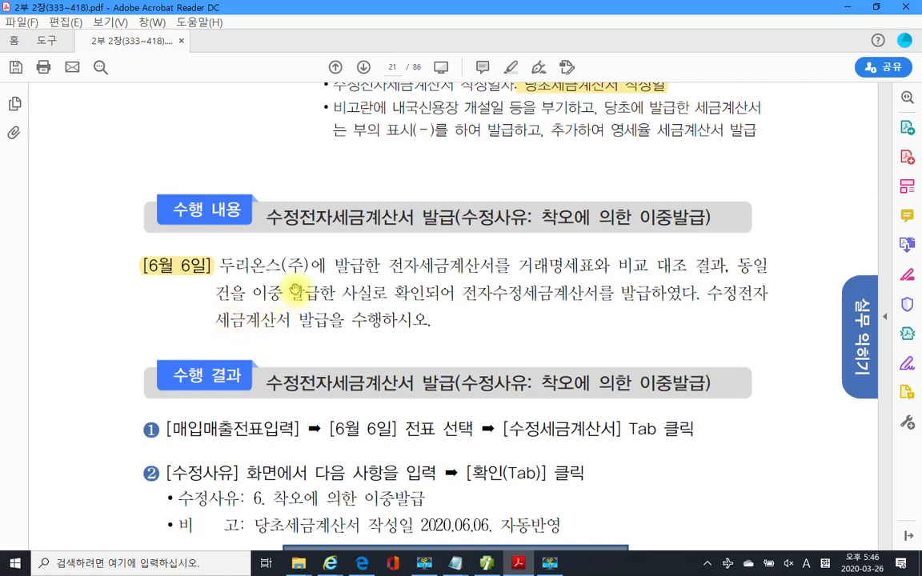
pyautogui.scroll(-2, 376, 280)
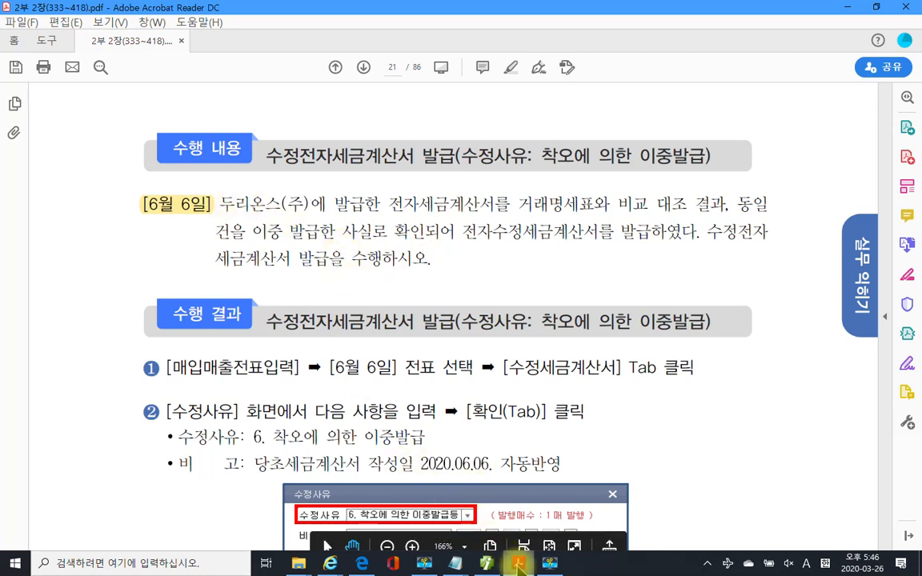
# Step: Return to the sales voucher entry and list the vouchers for June 6
pyautogui.click(491, 566)
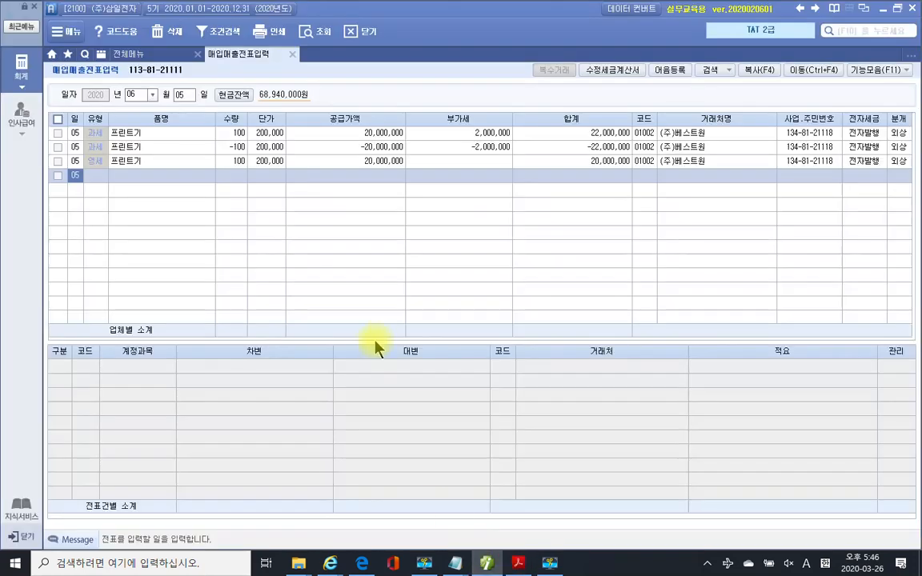
pyautogui.click(179, 95)
pyautogui.press('Return')
pyautogui.write('06')
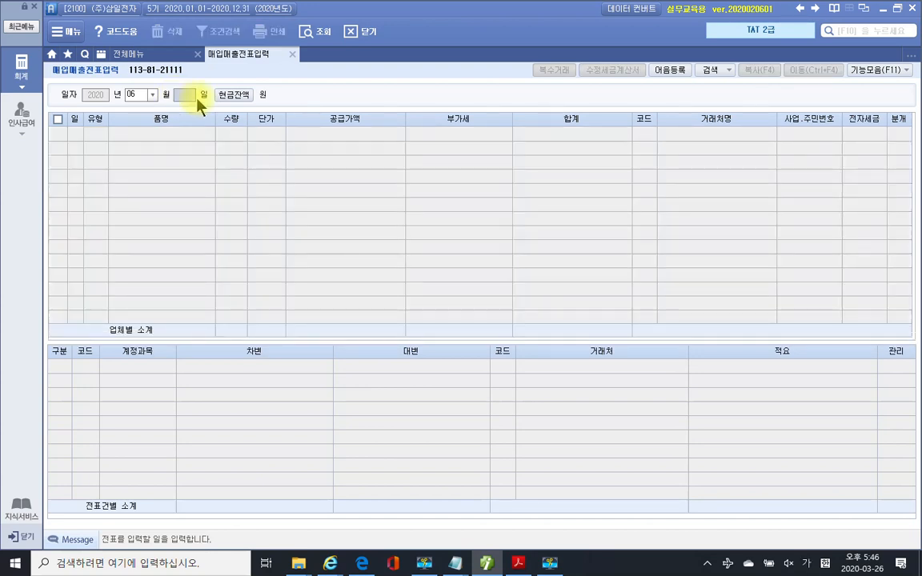
pyautogui.press('Return')
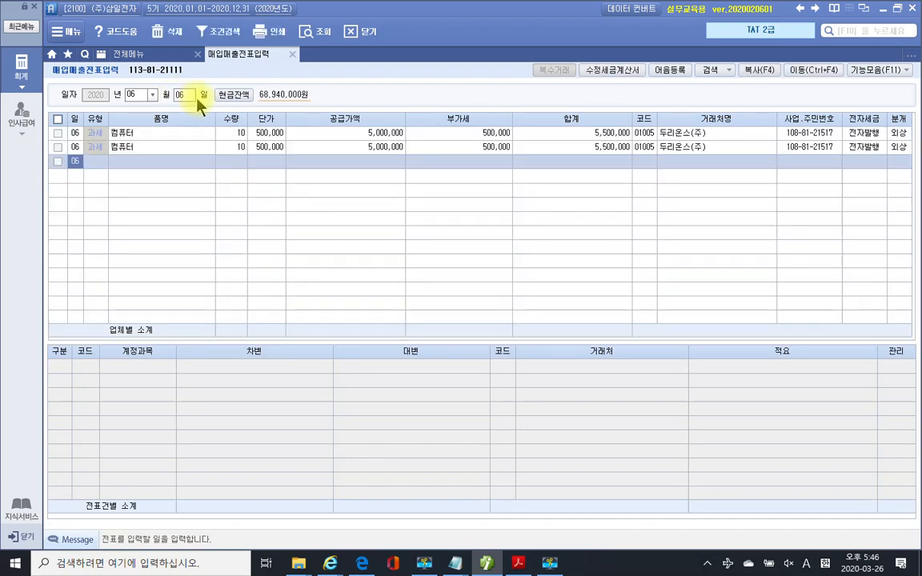
# Step: Select the second June 6 두리온스(주) computer voucher and open a revised tax invoice with reason 6. 착오에 의한 이중발급등
pyautogui.click(58, 146)
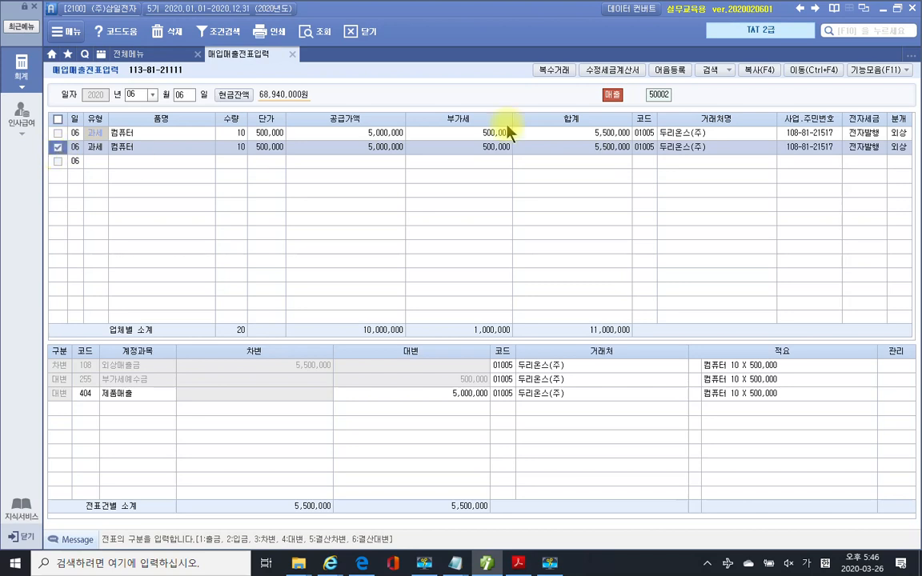
pyautogui.click(622, 69)
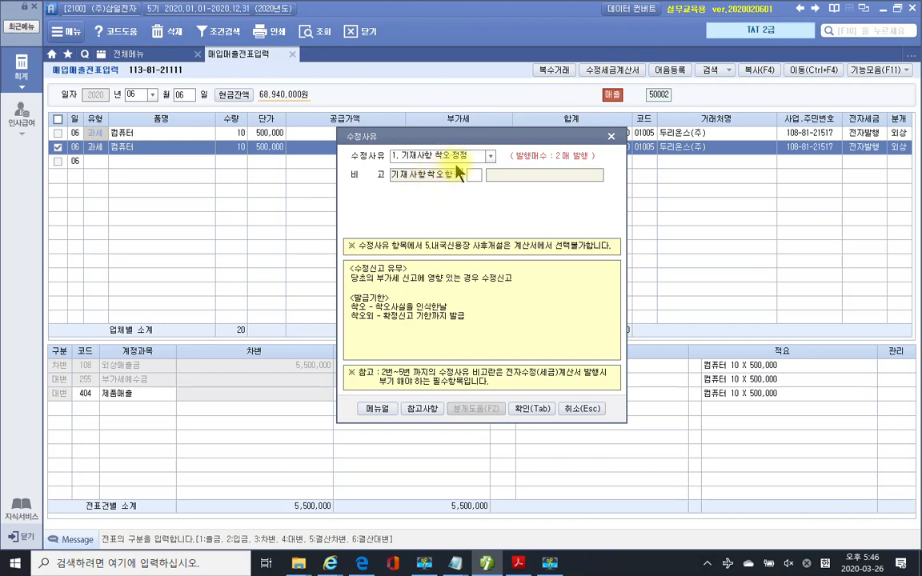
pyautogui.click(490, 155)
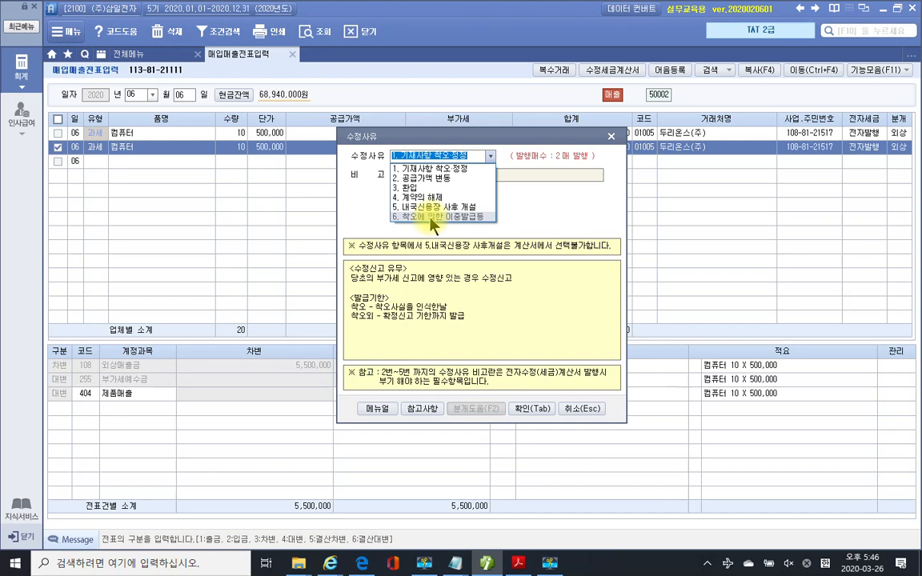
pyautogui.click(430, 217)
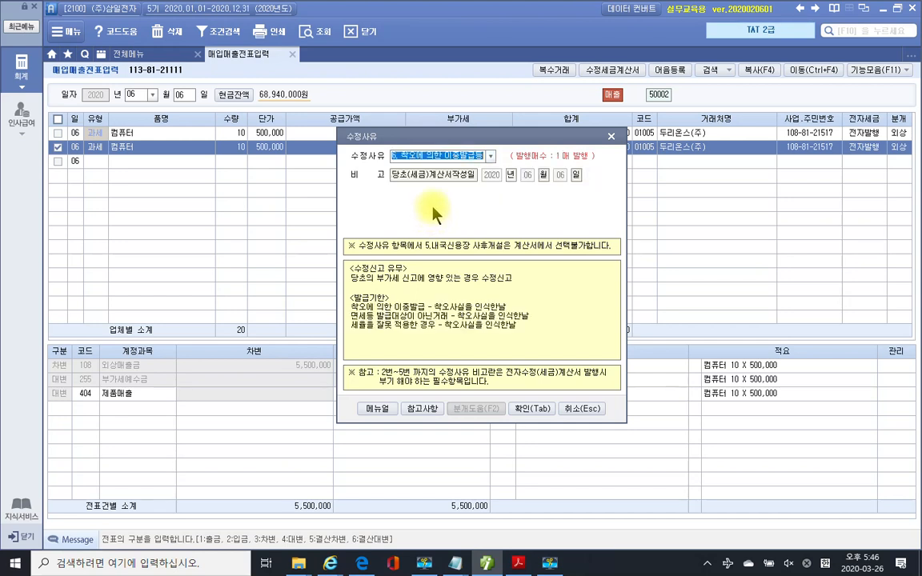
# Step: Confirm the duplicate-issuance revision, consult the revision reference table, and enter the negative revised invoice
pyautogui.click(520, 411)
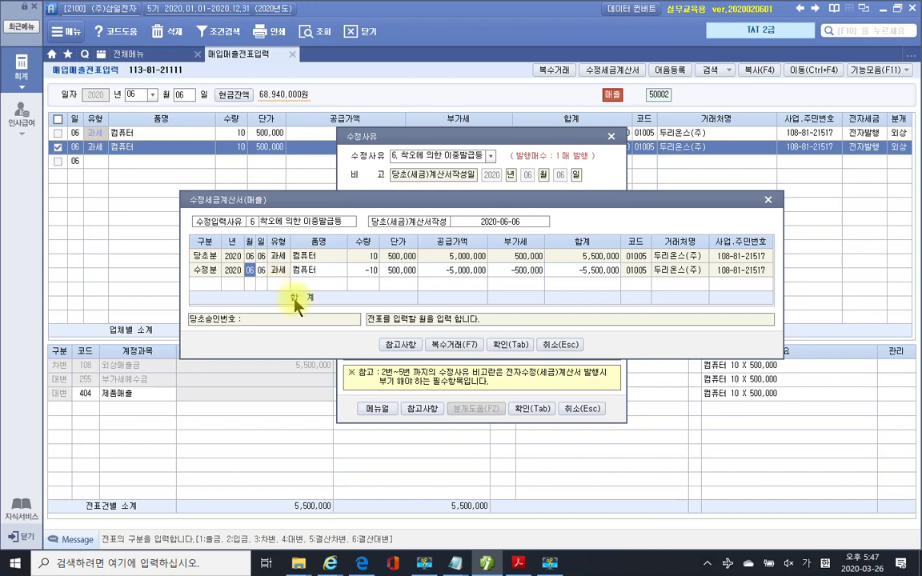
pyautogui.click(387, 347)
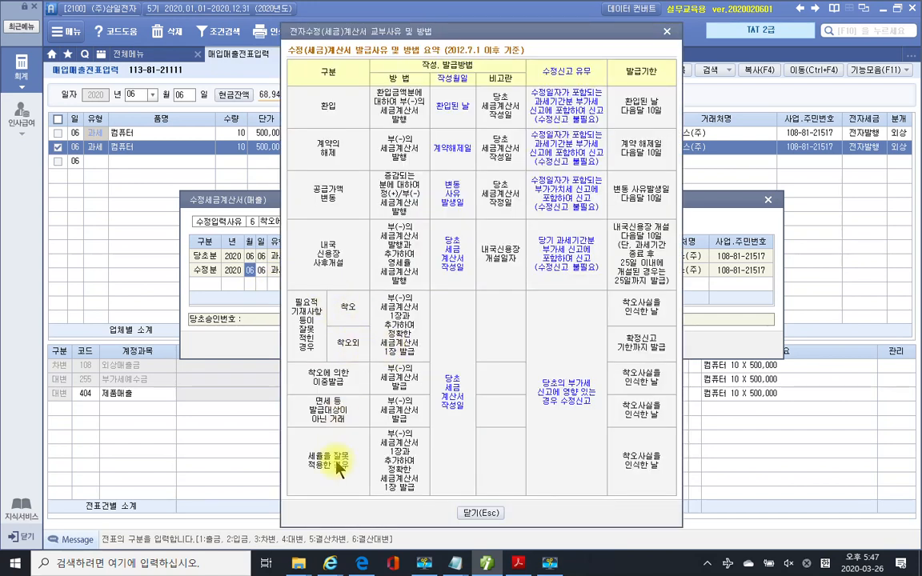
pyautogui.moveTo(286, 363)
pyautogui.mouseDown()
pyautogui.moveTo(296, 375)
pyautogui.moveTo(490, 410)
pyautogui.moveTo(464, 412)
pyautogui.moveTo(430, 388)
pyautogui.moveTo(450, 362)
pyautogui.moveTo(436, 386)
pyautogui.moveTo(445, 420)
pyautogui.moveTo(477, 407)
pyautogui.moveTo(467, 394)
pyautogui.mouseUp()
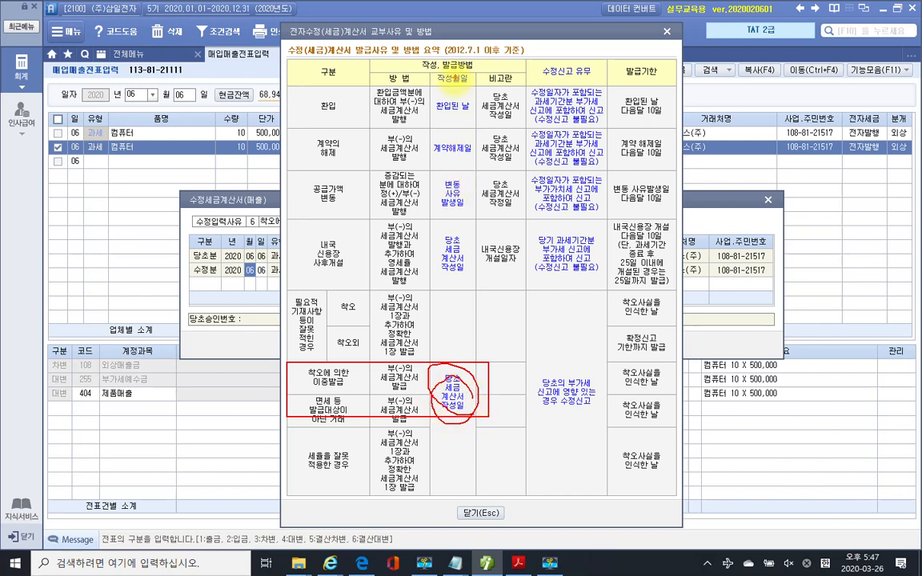
pyautogui.click(480, 513)
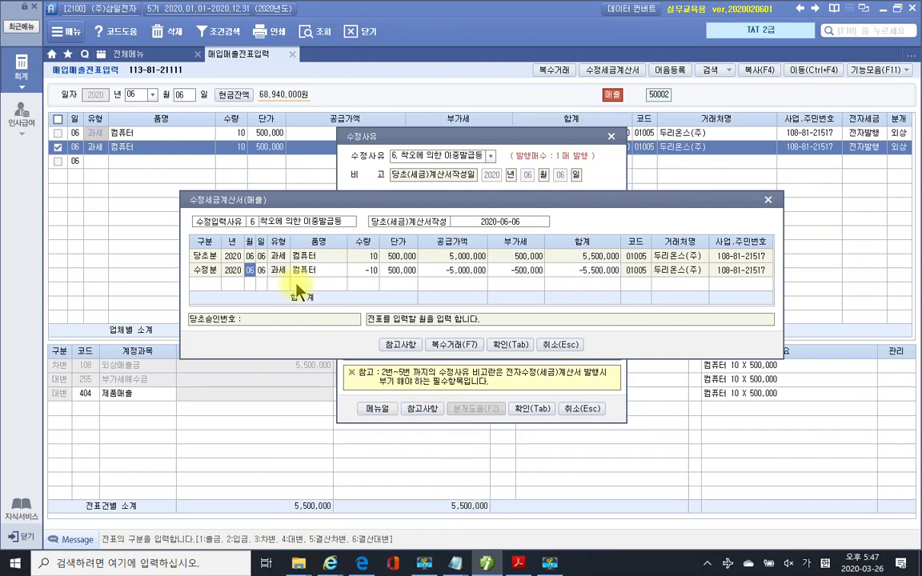
pyautogui.click(510, 346)
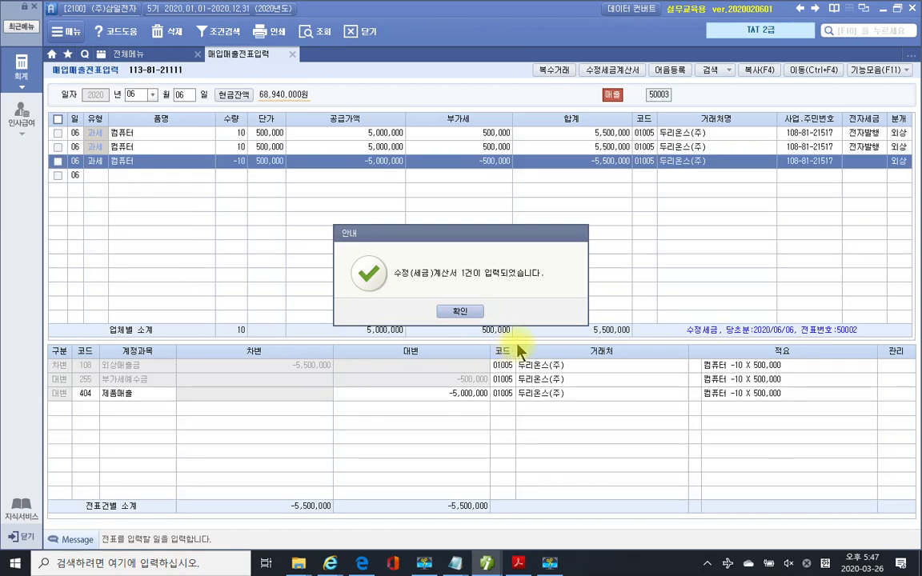
# Step: Confirm the revised invoice entry and open the 전자세금계산서 발행 및 내역관리 menu
pyautogui.click(461, 310)
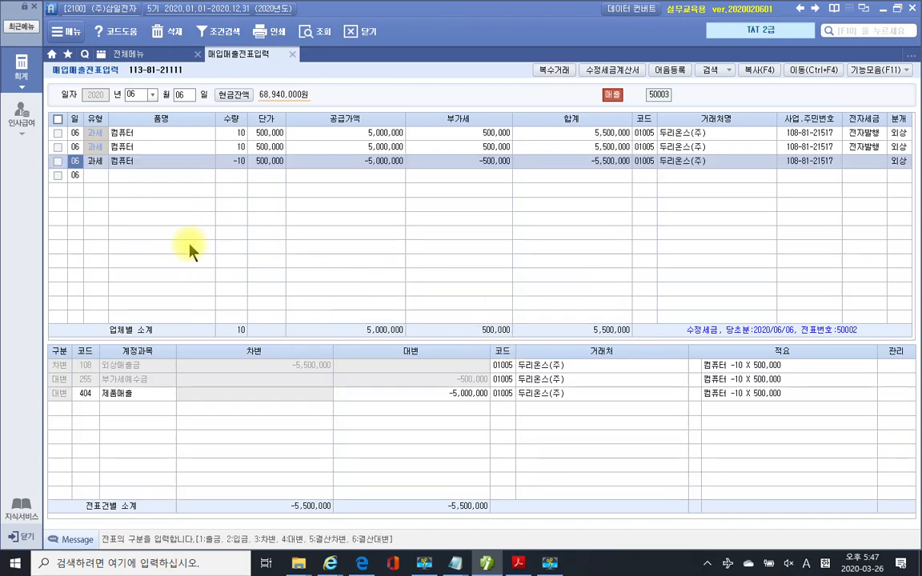
pyautogui.click(71, 165)
pyautogui.click(130, 54)
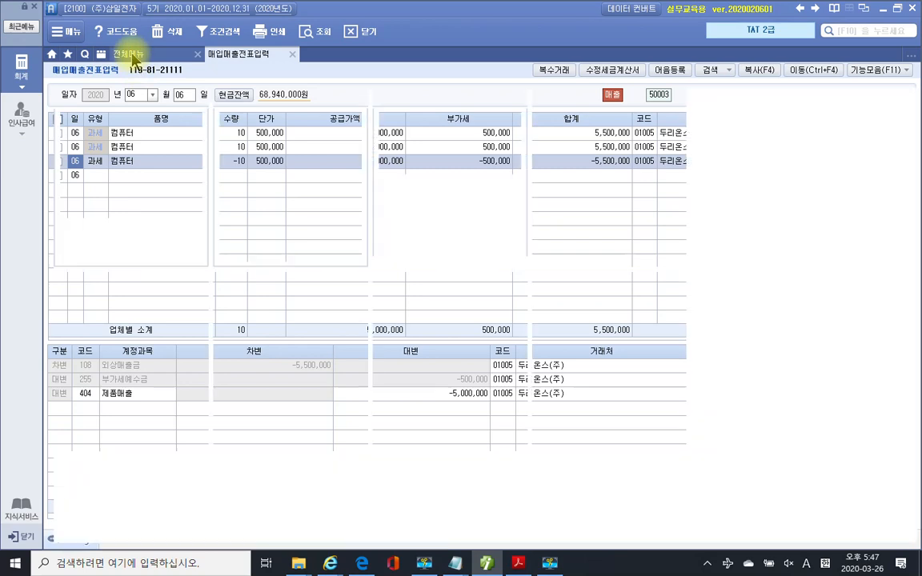
pyautogui.click(227, 60)
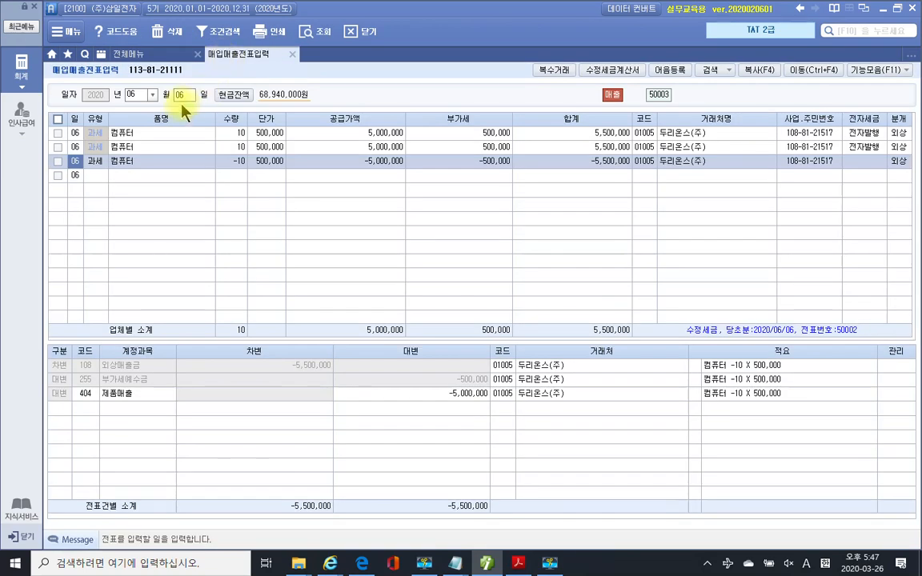
pyautogui.click(146, 56)
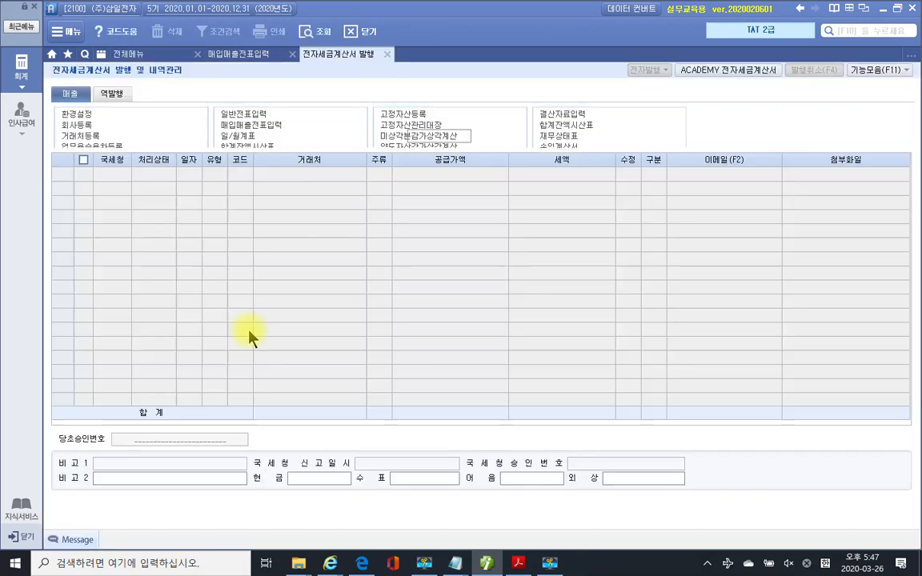
# Step: Set the period from 2020-06-06 to 2020-06-06 and list the sales tax invoices
pyautogui.write('06')
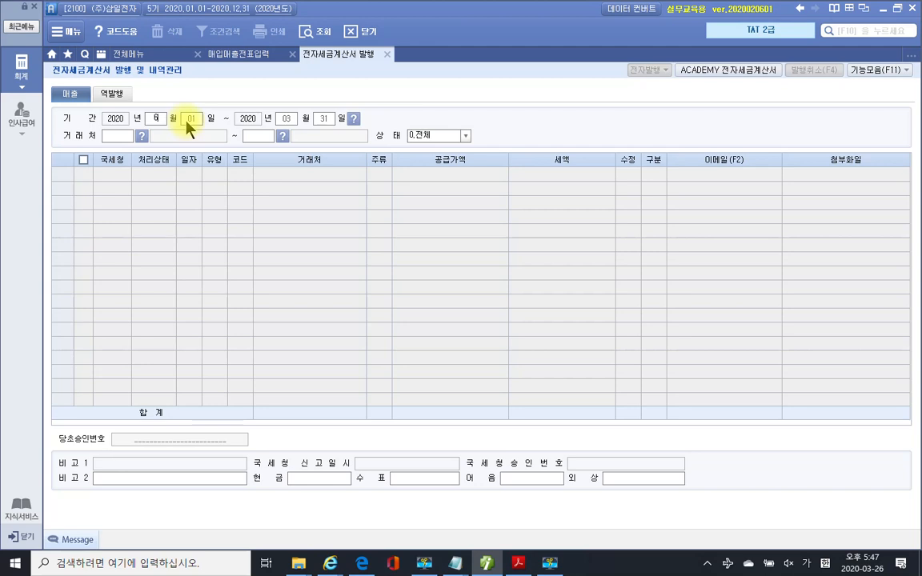
pyautogui.write('06')
pyautogui.press('Return')
pyautogui.press('Return')
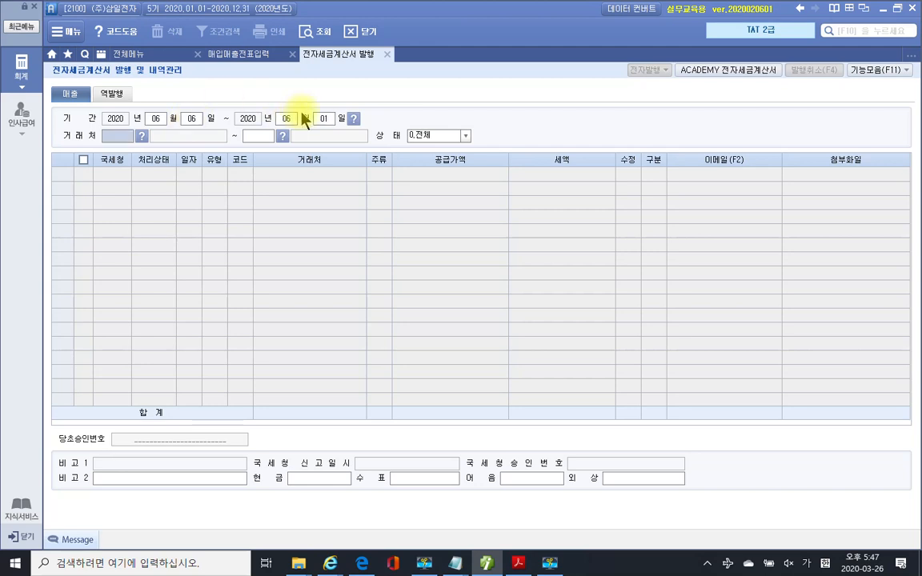
pyautogui.click(328, 119)
pyautogui.write('06')
pyautogui.press('Return')
pyautogui.press('Return')
pyautogui.press('Return')
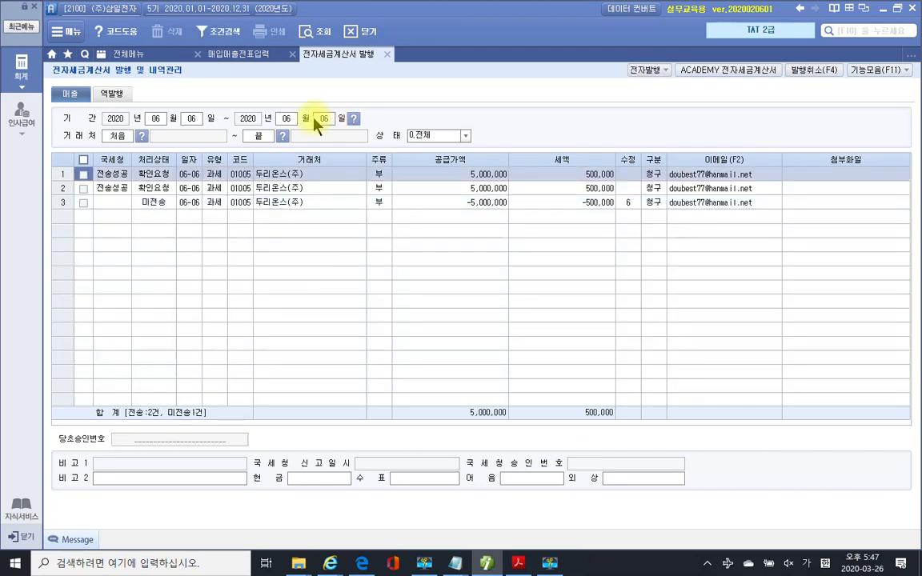
# Step: Select the negative revised invoice for 두리온스(주) and issue it electronically
pyautogui.click(83, 203)
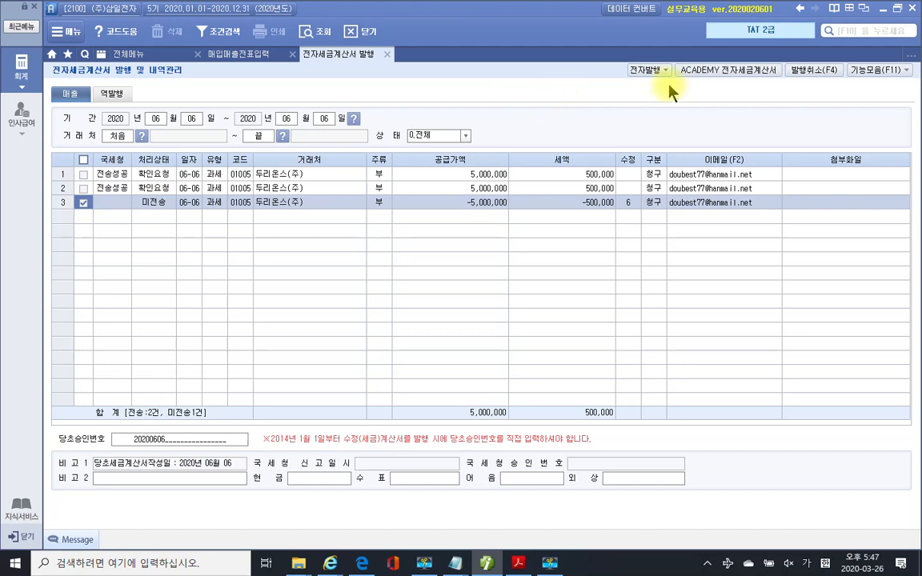
pyautogui.click(644, 70)
pyautogui.click(455, 344)
pyautogui.click(483, 470)
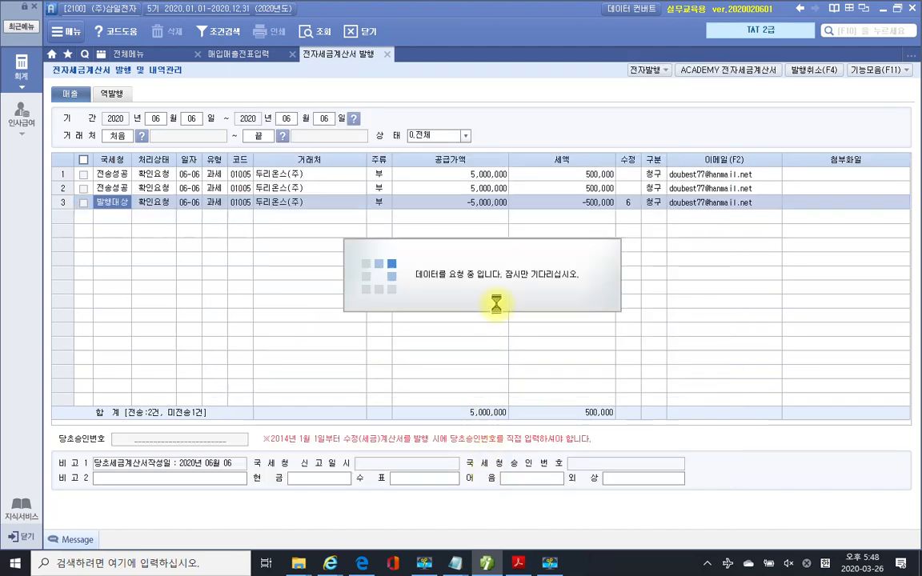
pyautogui.click(461, 312)
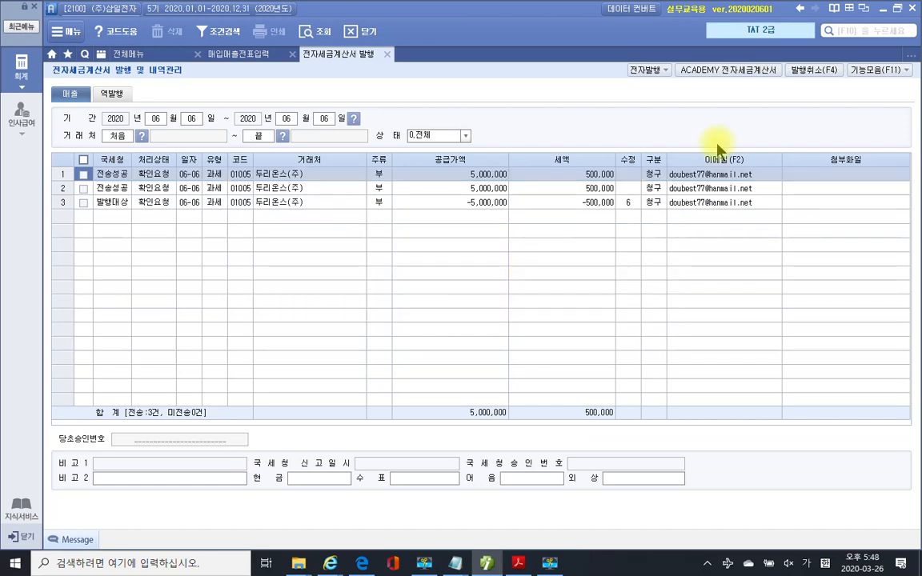
# Step: In the ACADEMY e-tax invoice viewer, list unsent June 6 sales invoices, review the revised invoice, and close the viewer
pyautogui.click(729, 71)
pyautogui.click(325, 303)
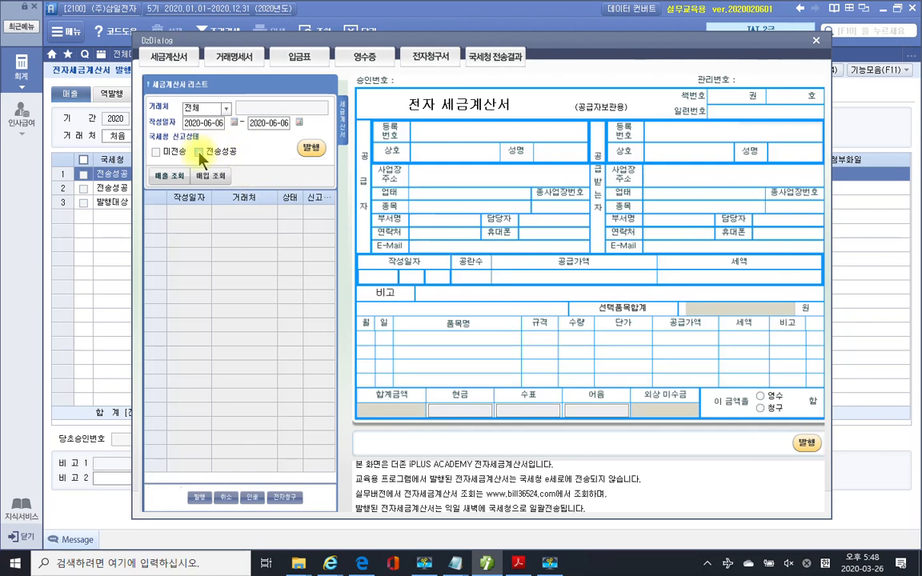
pyautogui.click(155, 151)
pyautogui.click(169, 175)
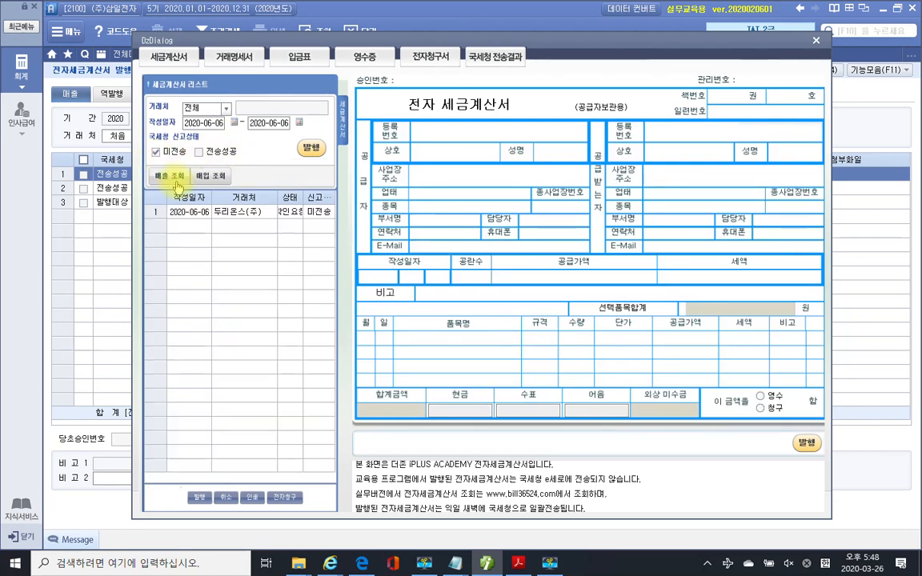
pyautogui.click(316, 156)
pyautogui.click(404, 311)
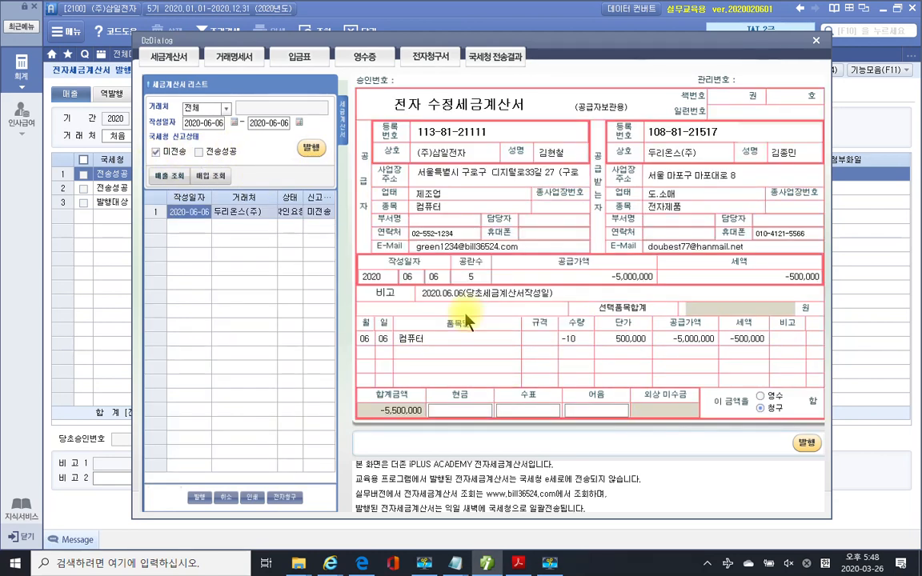
pyautogui.click(463, 310)
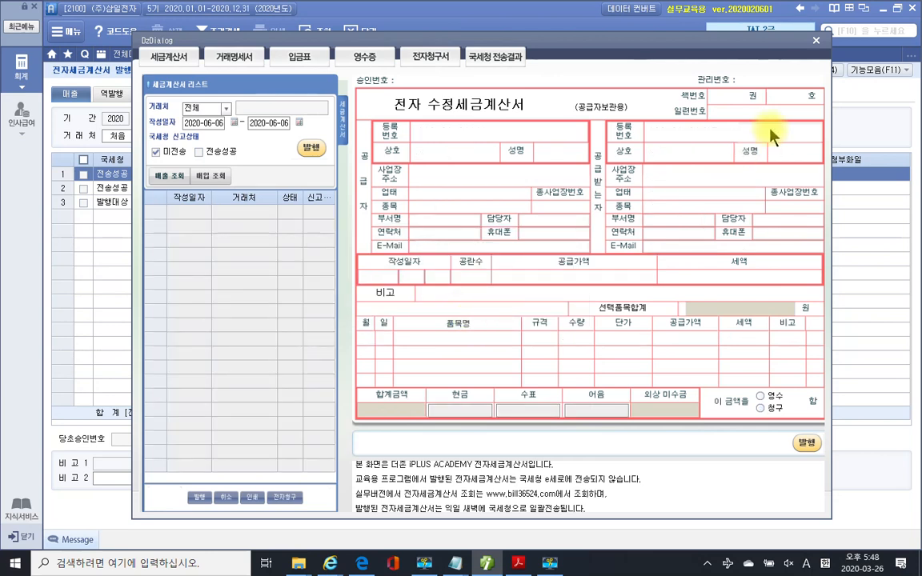
pyautogui.click(816, 40)
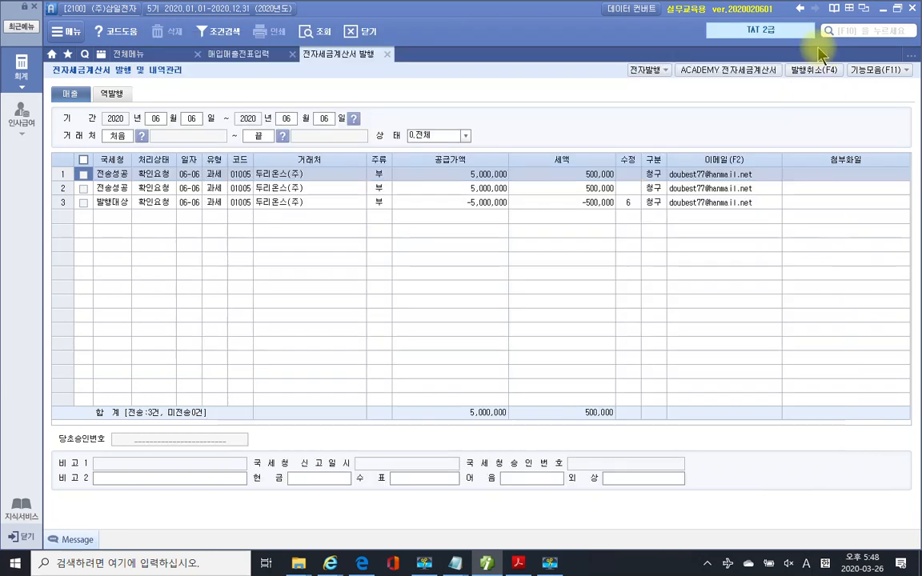
# Step: Return to the sales voucher entry and refresh the June 6 voucher list
pyautogui.click(383, 53)
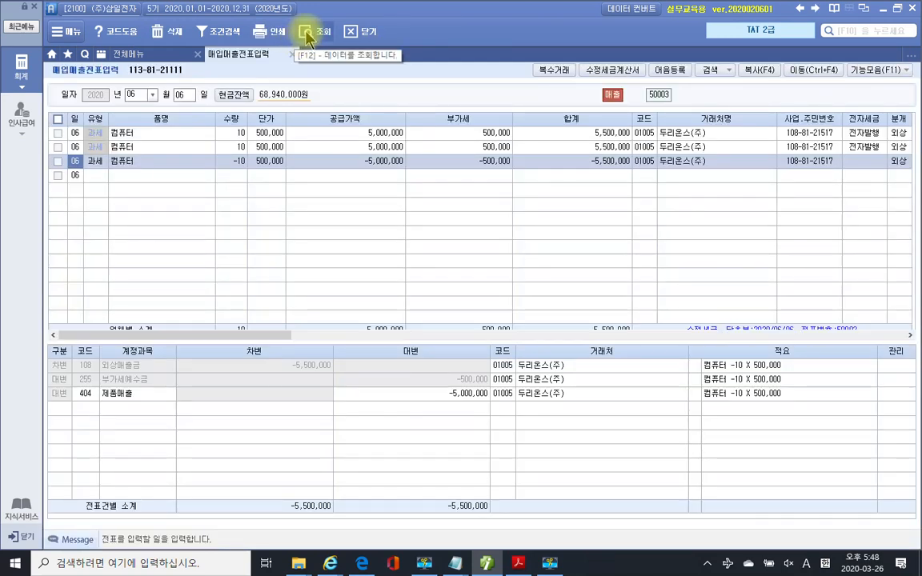
pyautogui.click(305, 31)
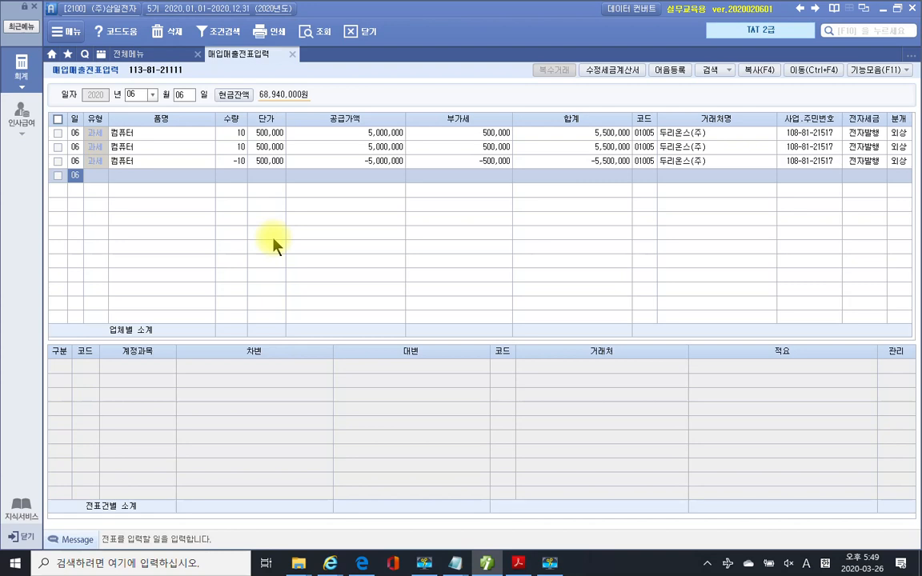
pyautogui.moveTo(630, 96)
pyautogui.mouseDown()
pyautogui.moveTo(604, 98)
pyautogui.moveTo(639, 71)
pyautogui.moveTo(638, 78)
pyautogui.mouseUp()
pyautogui.moveTo(499, 228)
pyautogui.mouseDown()
pyautogui.moveTo(572, 164)
pyautogui.moveTo(609, 83)
pyautogui.mouseUp()
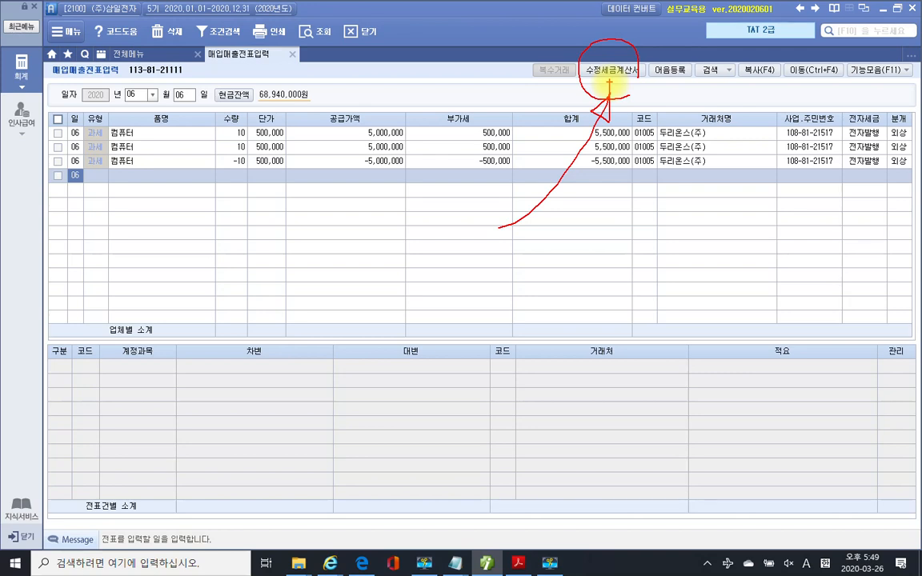
pyautogui.press('Escape')
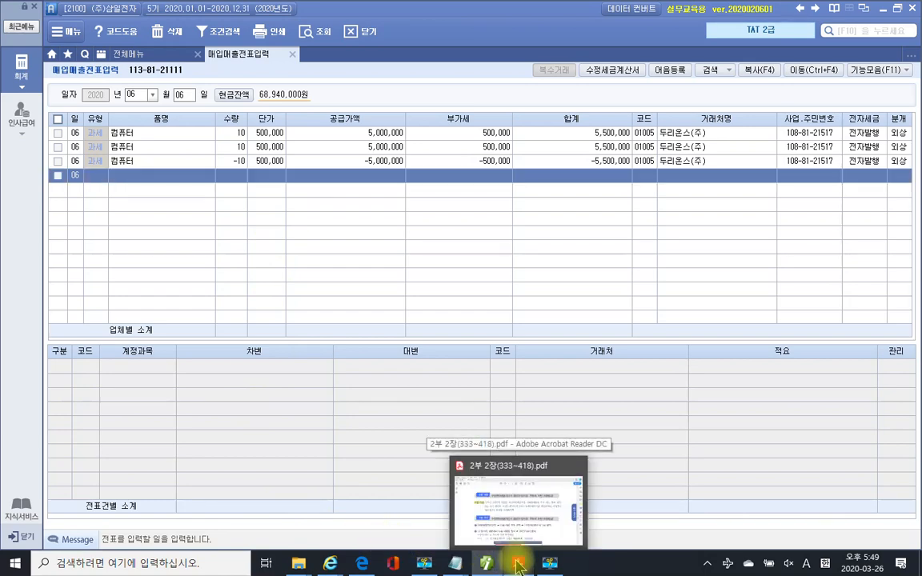
# Step: Switch to Adobe Acrobat Reader and scroll through the textbook's solution for the duplicate-issuance revision
pyautogui.click(518, 565)
pyautogui.scroll(-5, 304, 272)
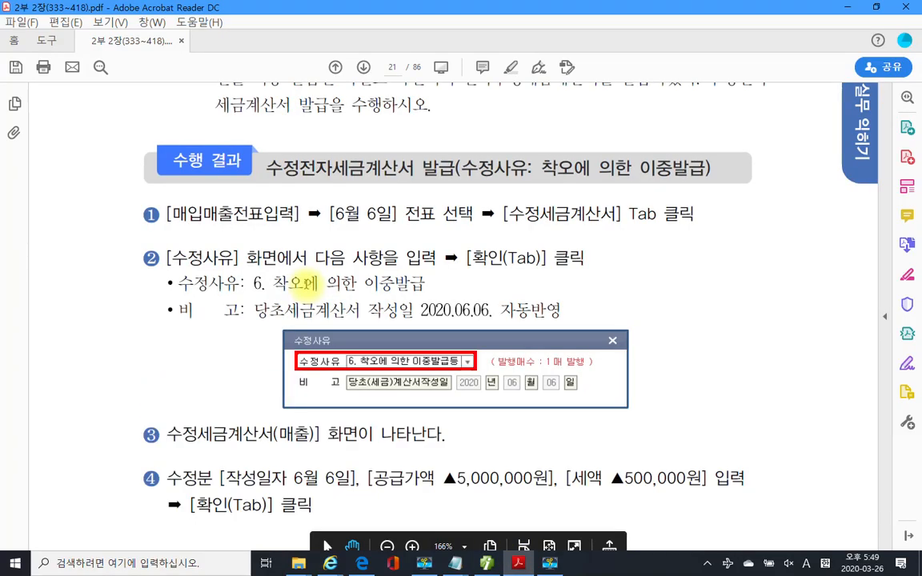
pyautogui.scroll(-10, 306, 286)
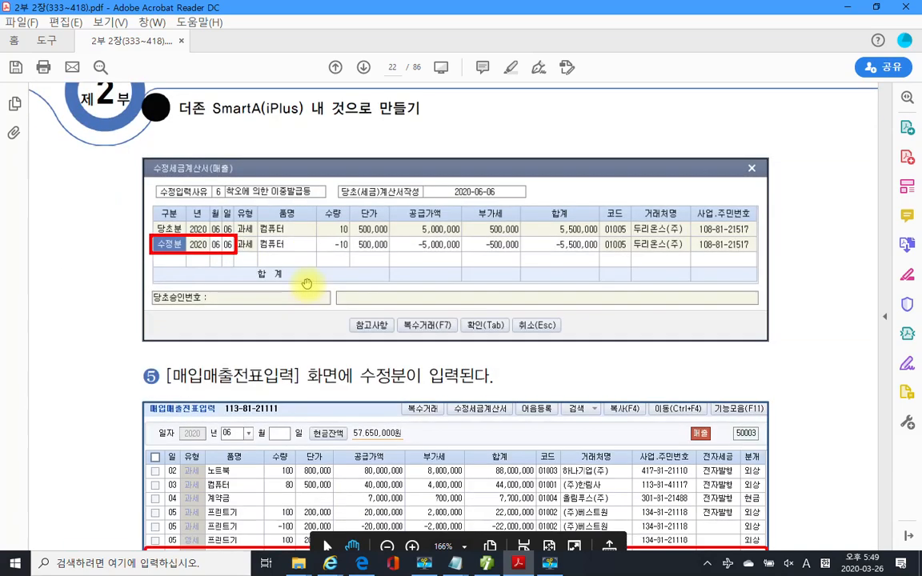
pyautogui.scroll(-3, 306, 284)
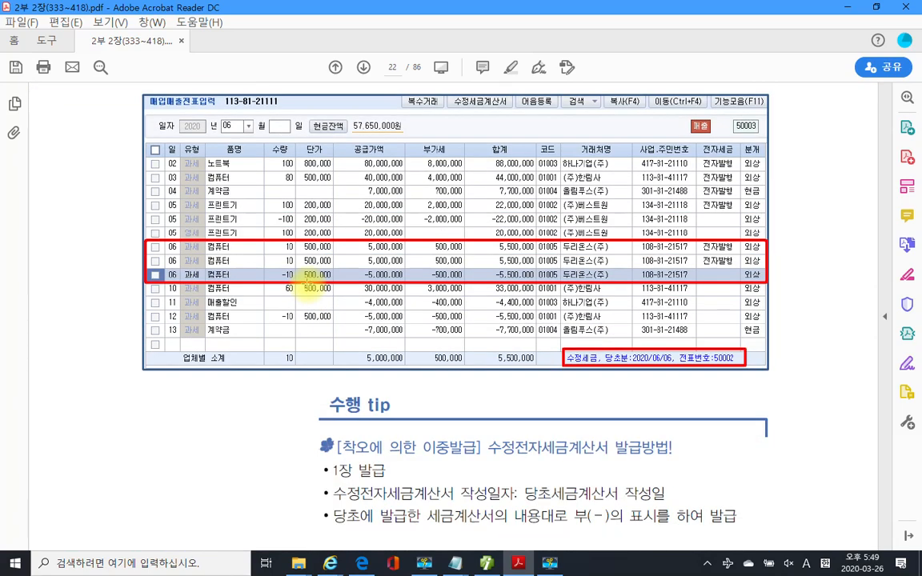
pyautogui.scroll(-5, 307, 281)
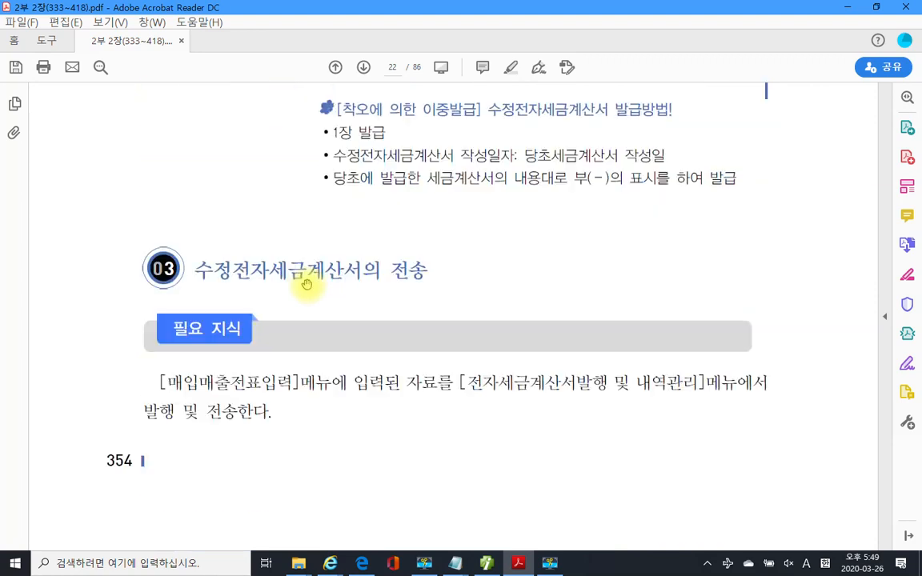
pyautogui.scroll(-2, 307, 285)
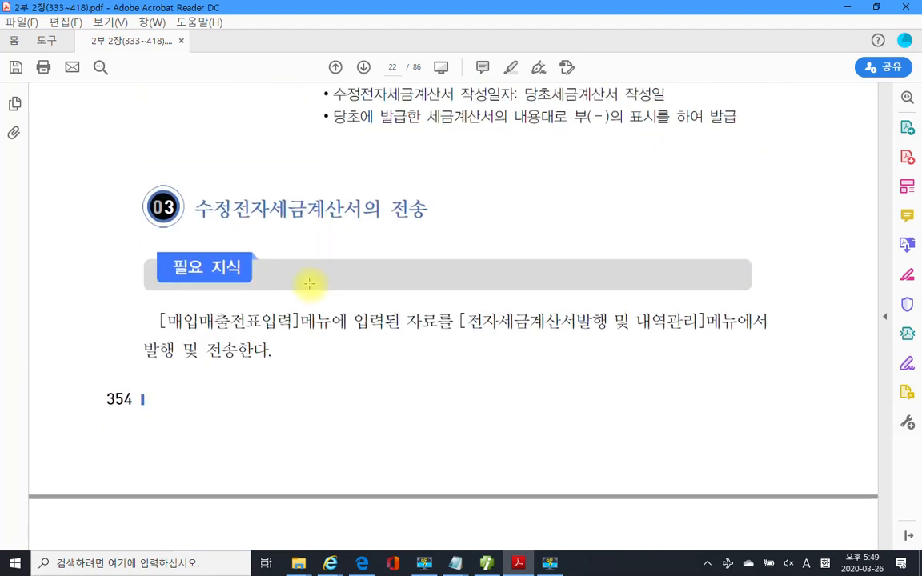